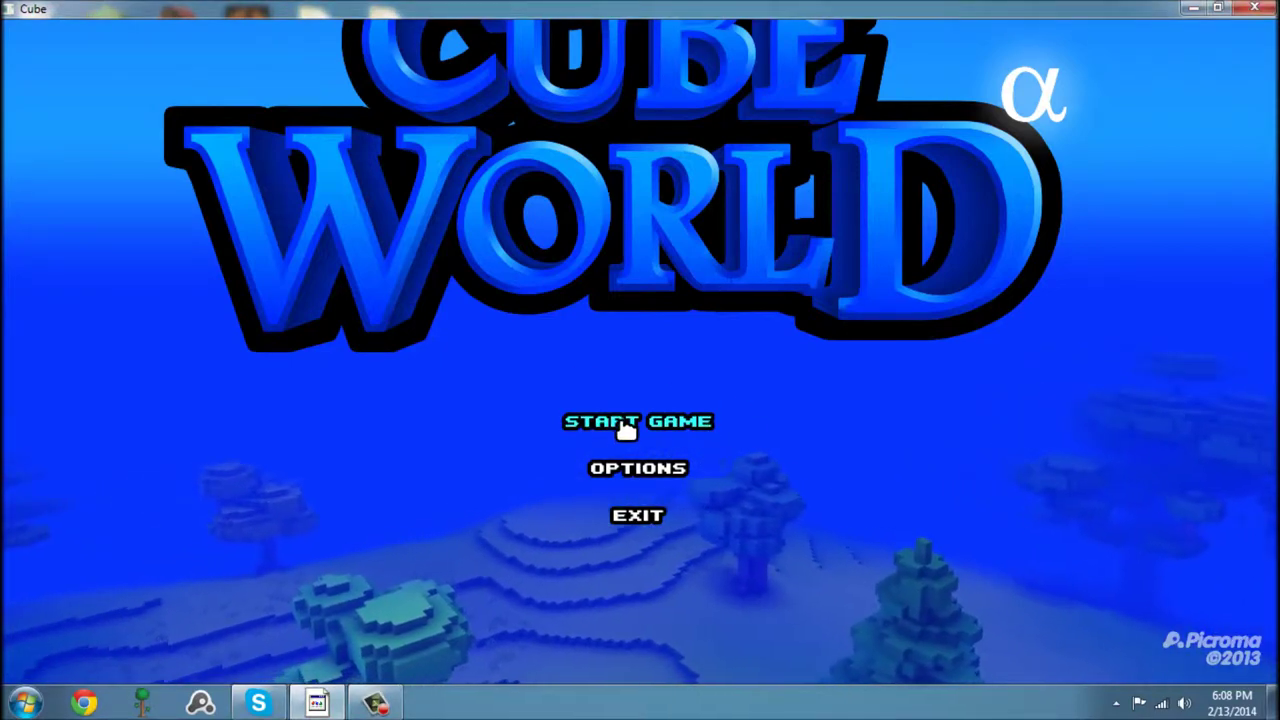
Start the game and delete the level 1 human warrior Mods from the character list
left_click(590, 424)
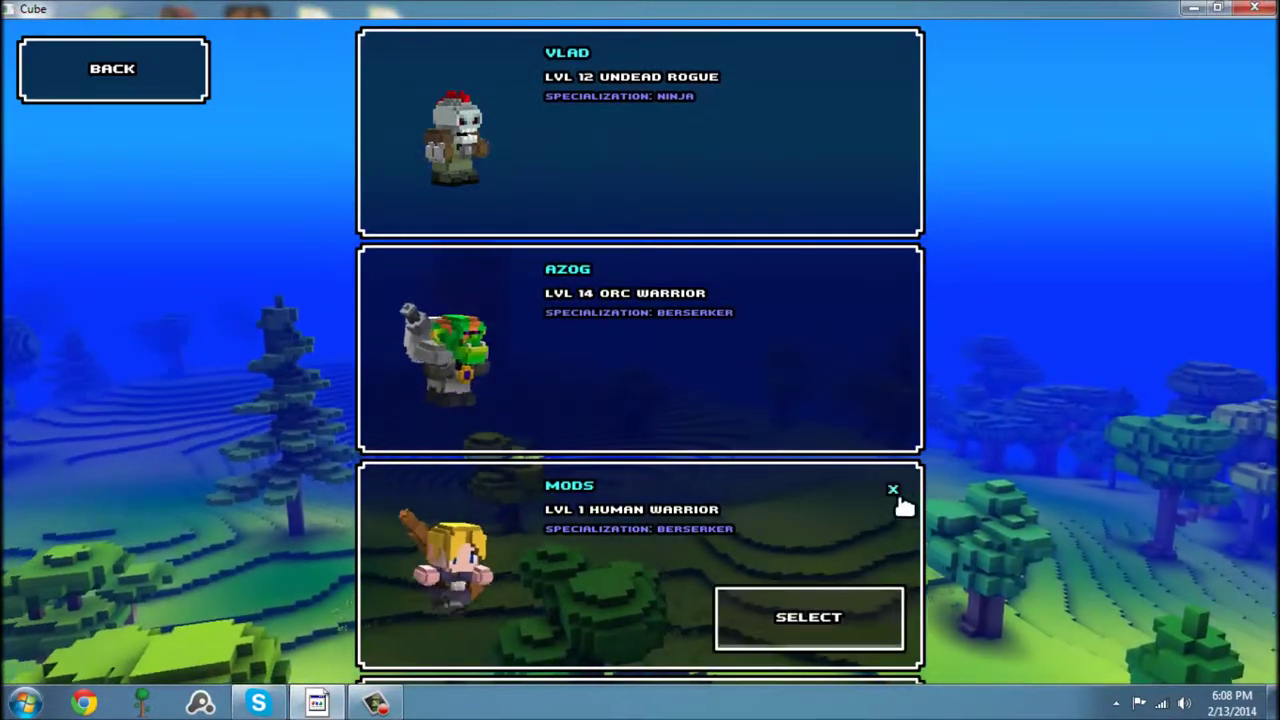
left_click(893, 490)
left_click(1051, 515)
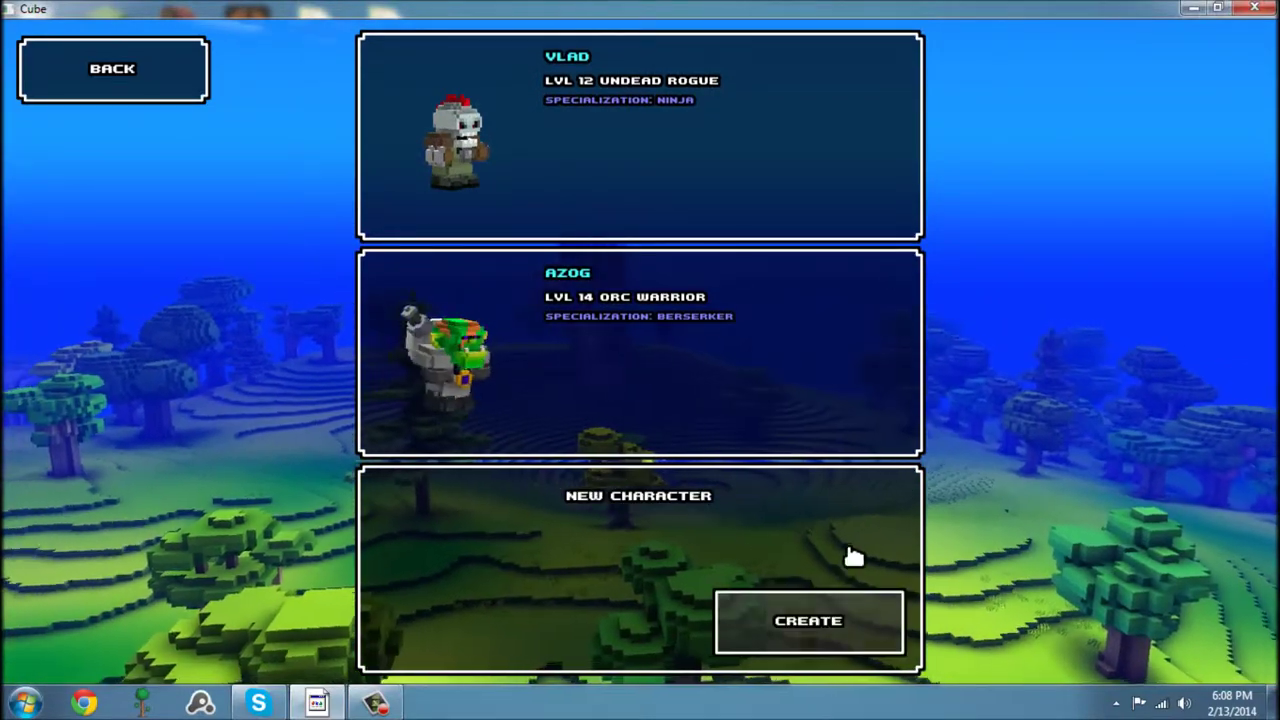
Create a new human warrior named MODS with the default appearance and quit the game
left_click(808, 622)
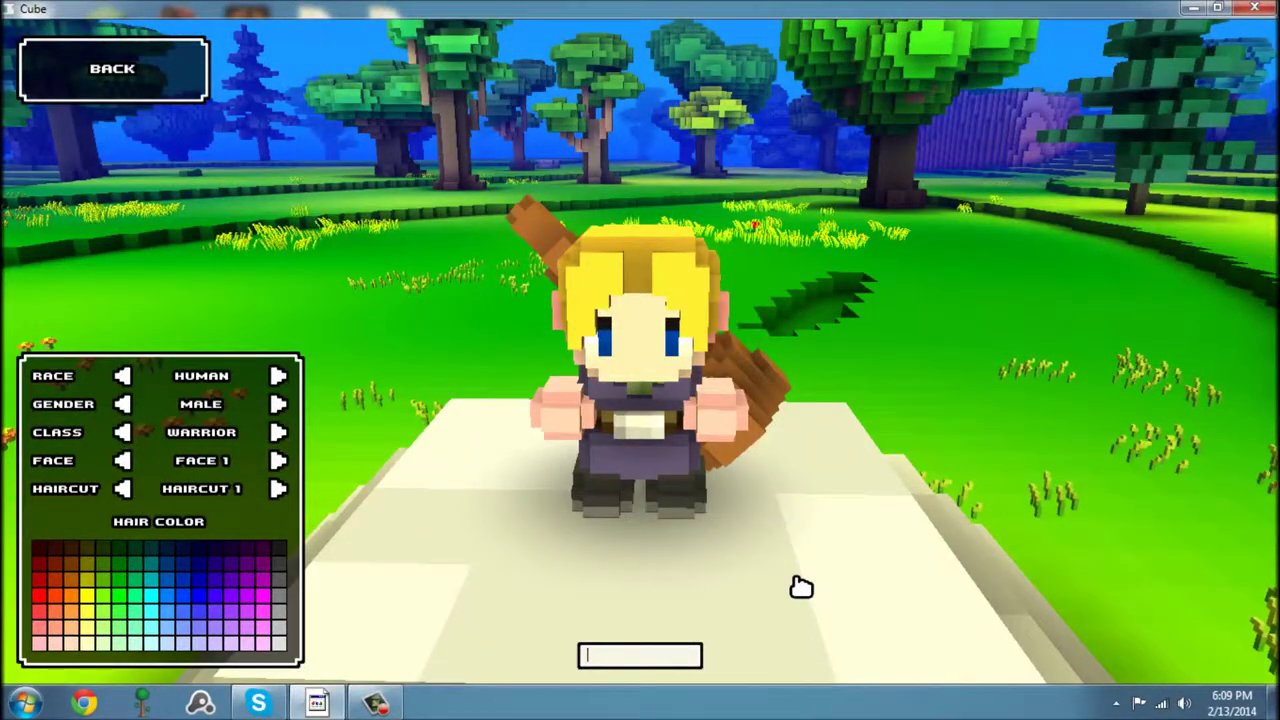
type("MODS")
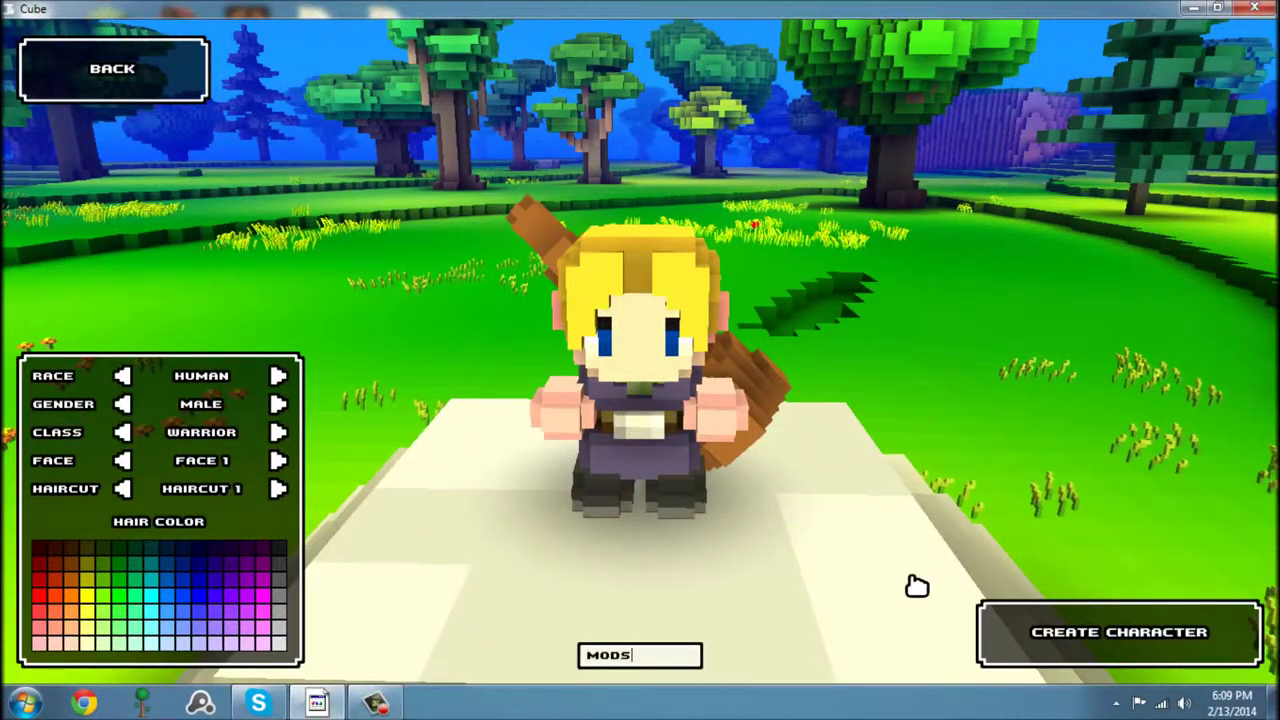
left_click(1080, 638)
left_click(160, 78)
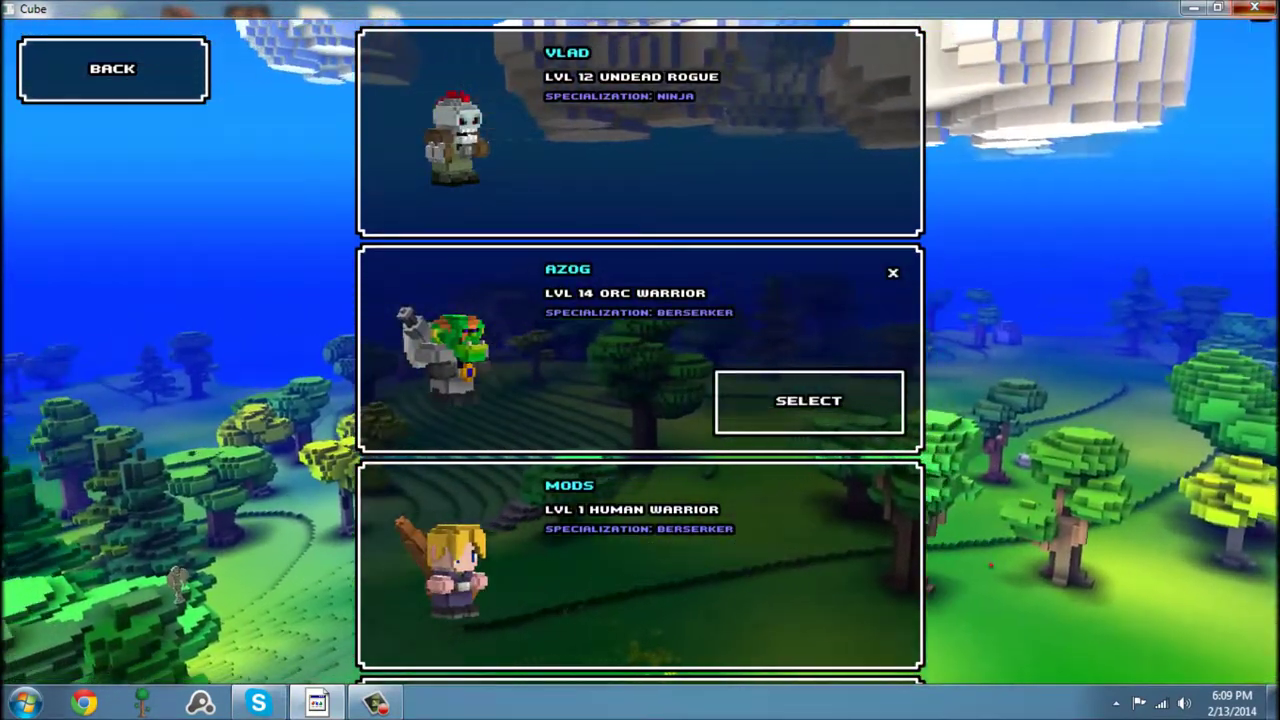
key("alt+F4")
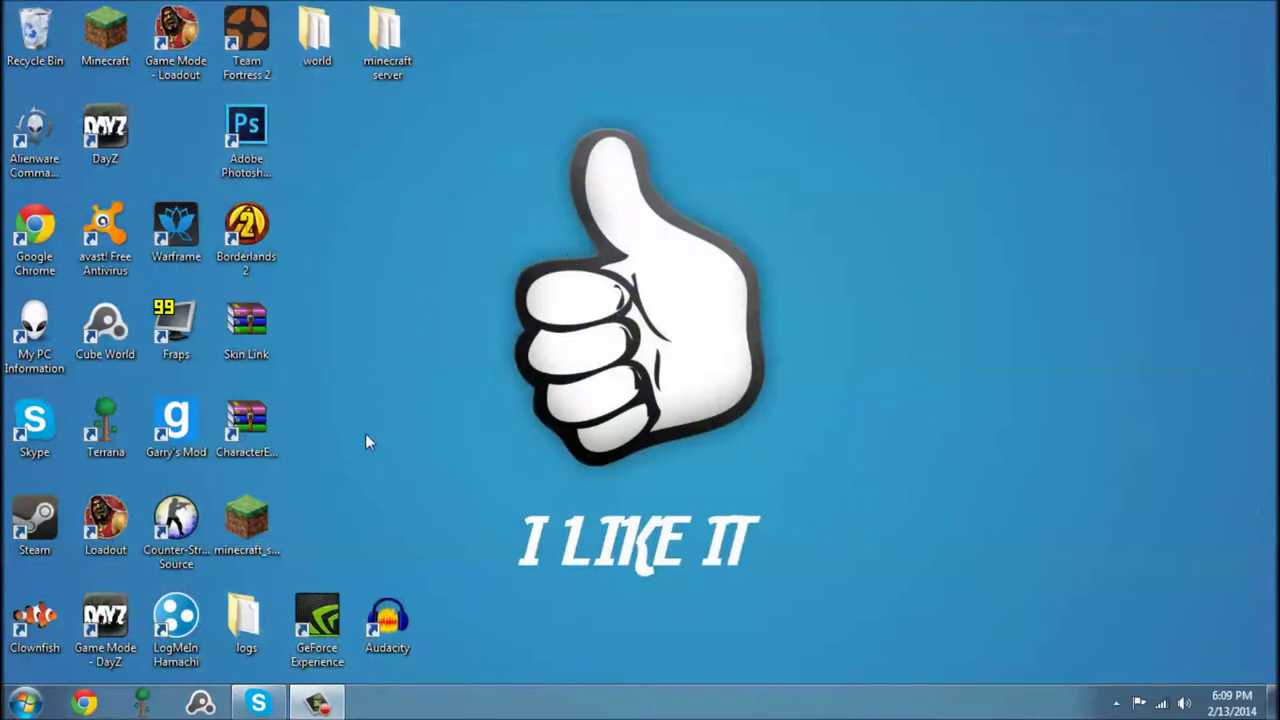
Find the CharacterEditorV0.4b archive on the computer, run the character editor from it and load the mods character
left_click(24, 703)
type("character")
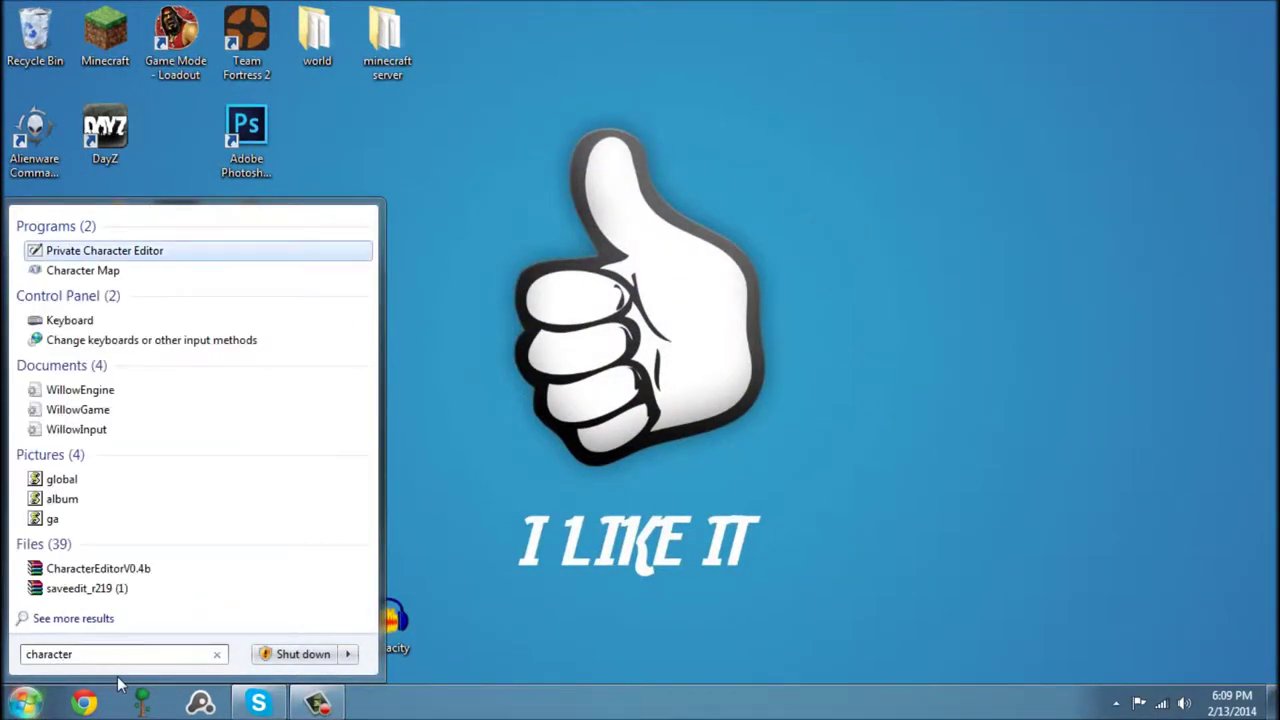
left_click(177, 570)
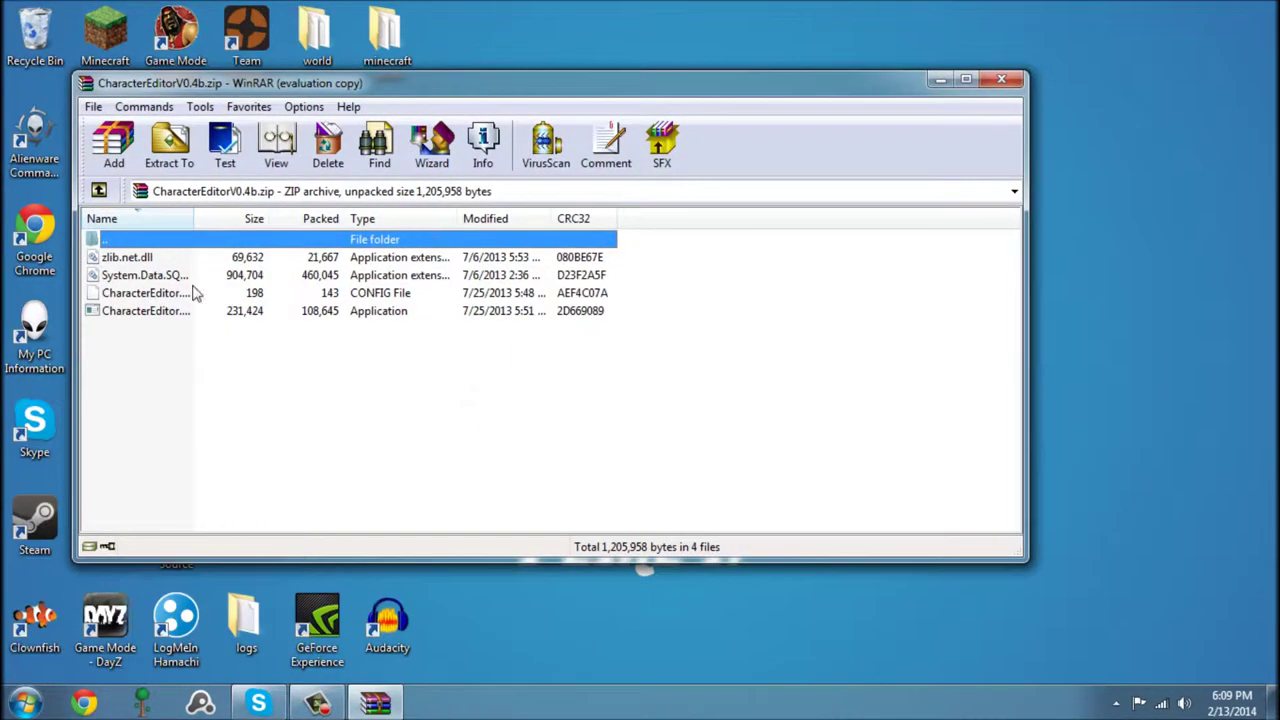
double_click(146, 311)
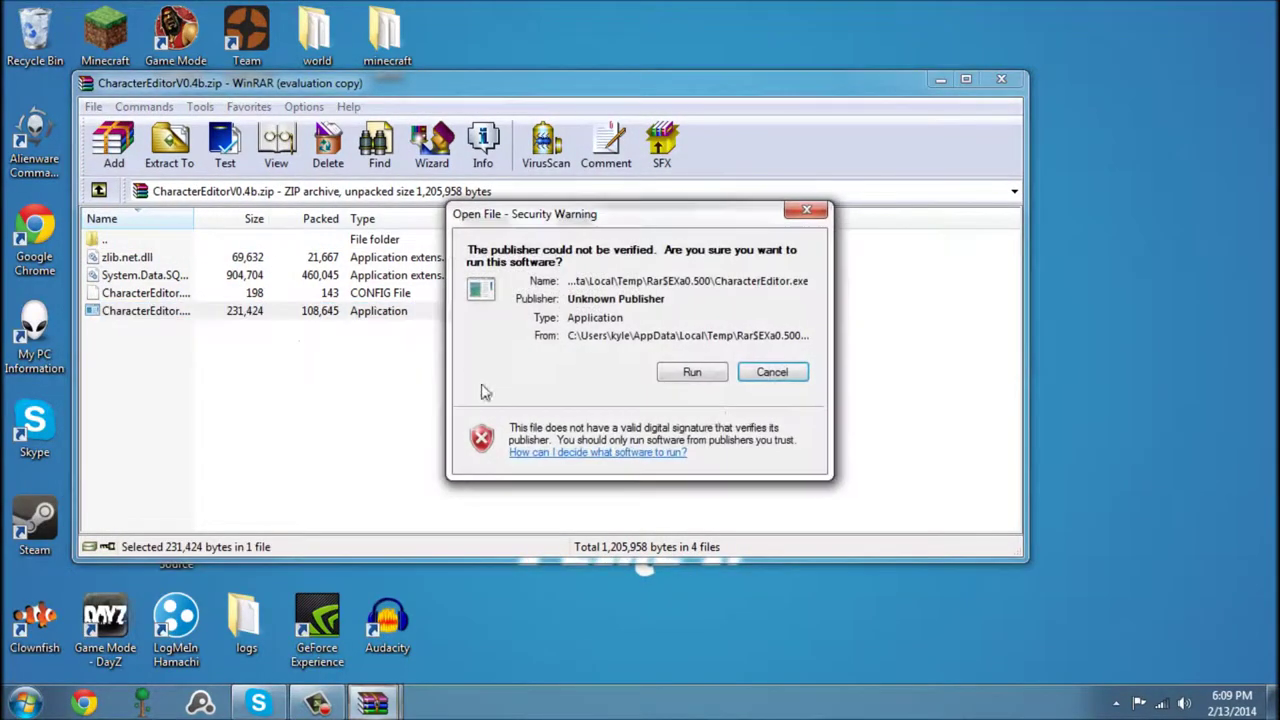
left_click(712, 375)
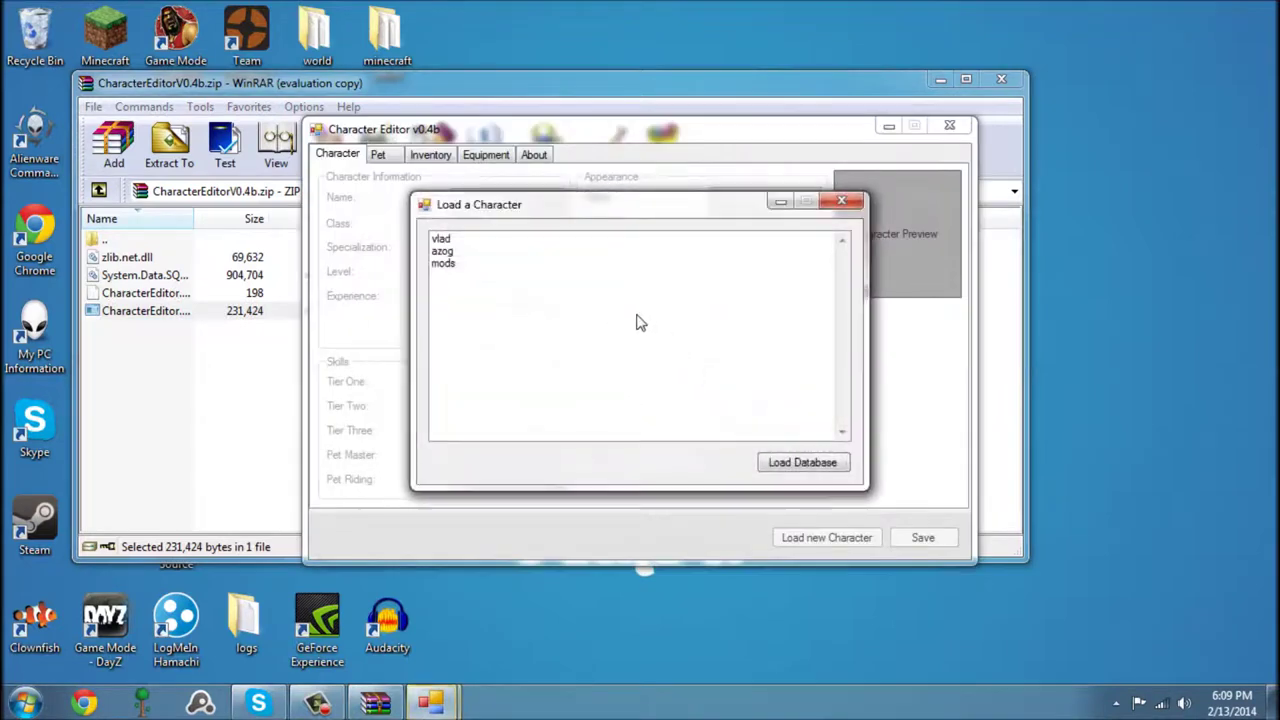
double_click(470, 265)
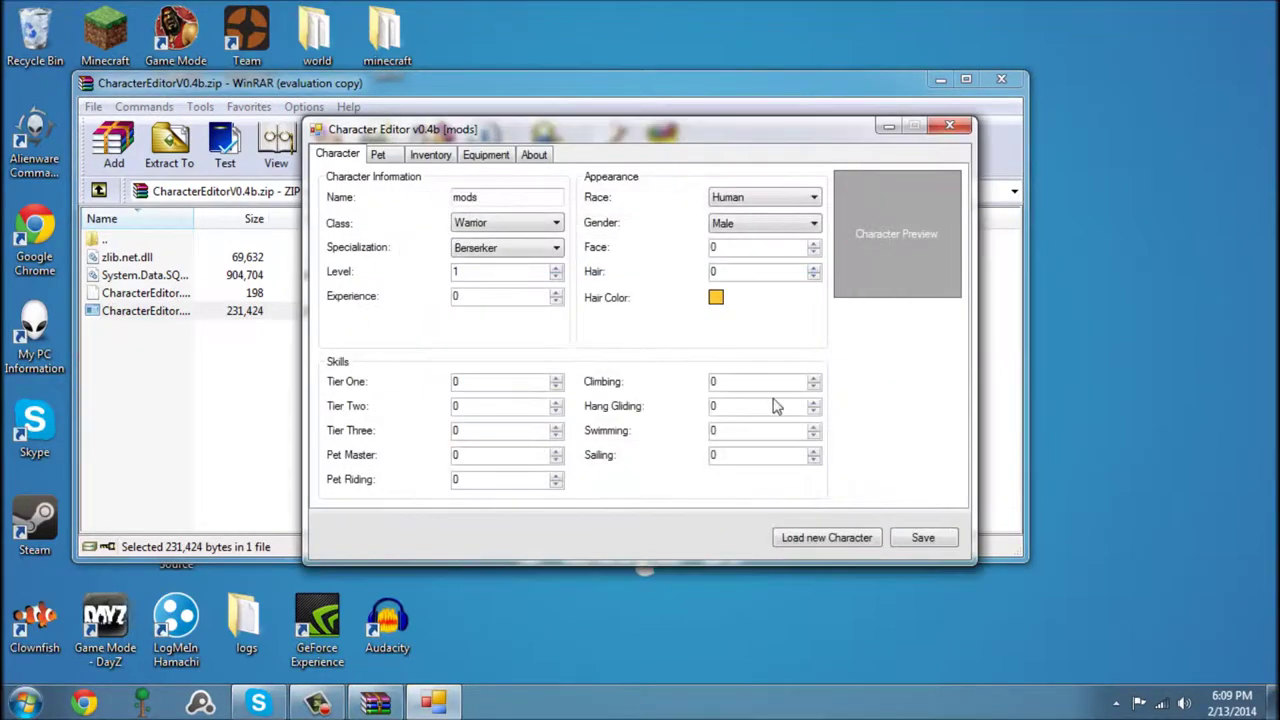
Change the character's class to Mage and set the level to 500
left_click(529, 224)
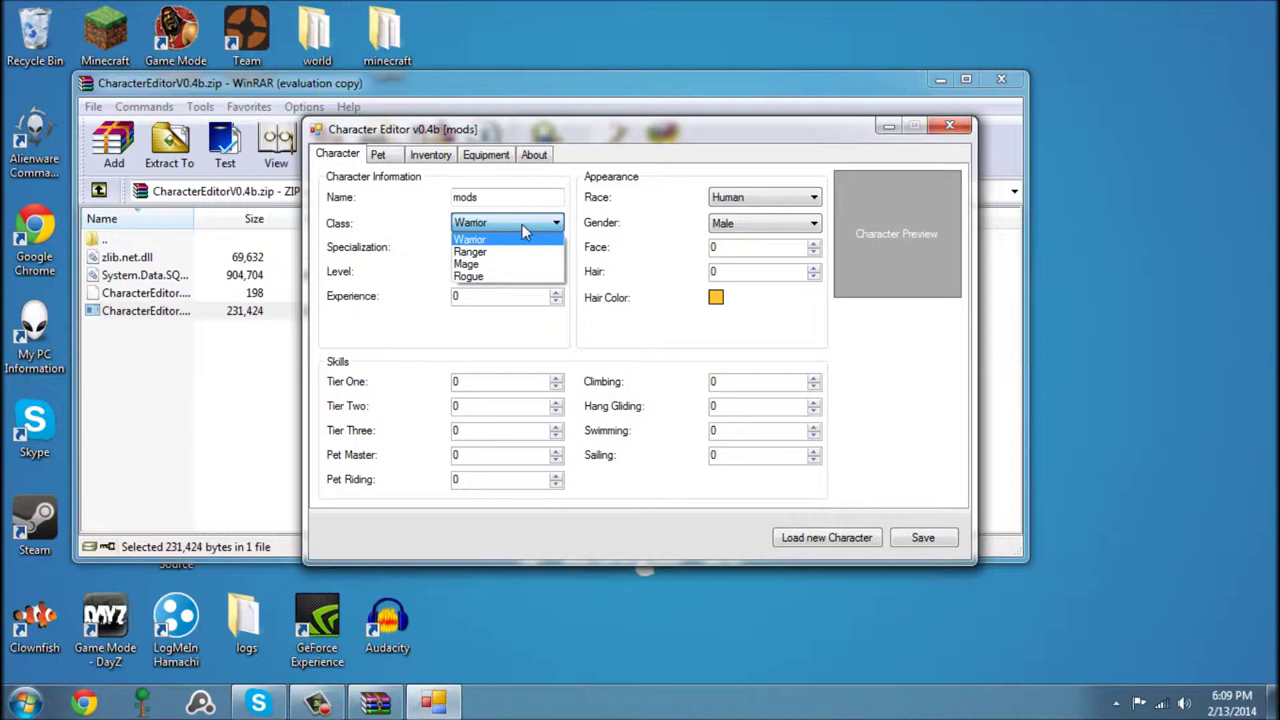
left_click(522, 228)
left_click(522, 229)
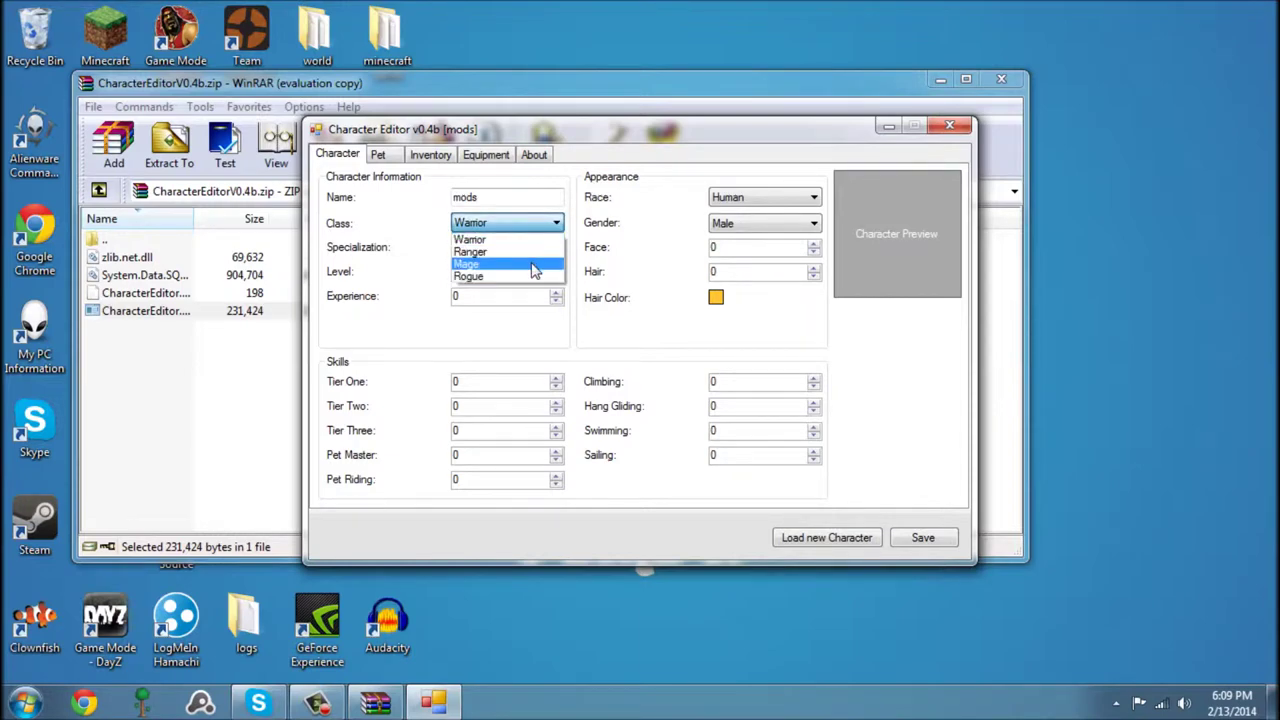
left_click(535, 266)
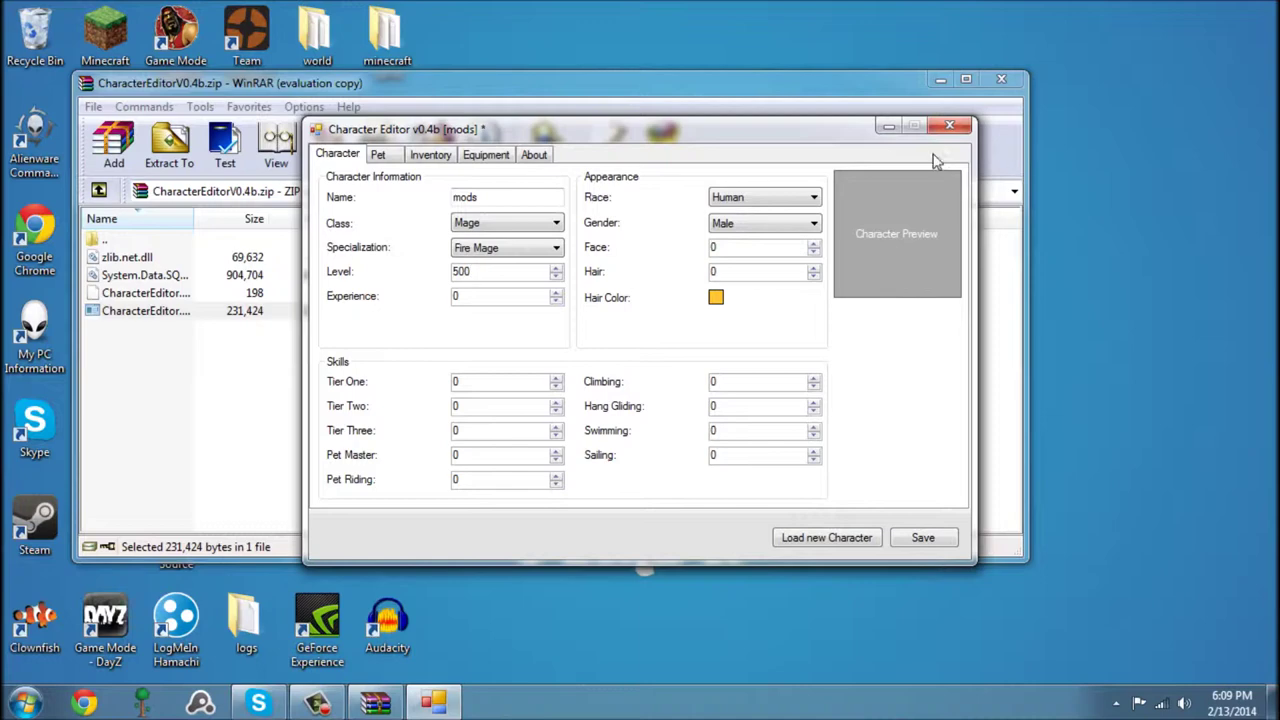
Make the character a Lizard with face 2 and hair 3, and set all skills to 100
left_click(778, 199)
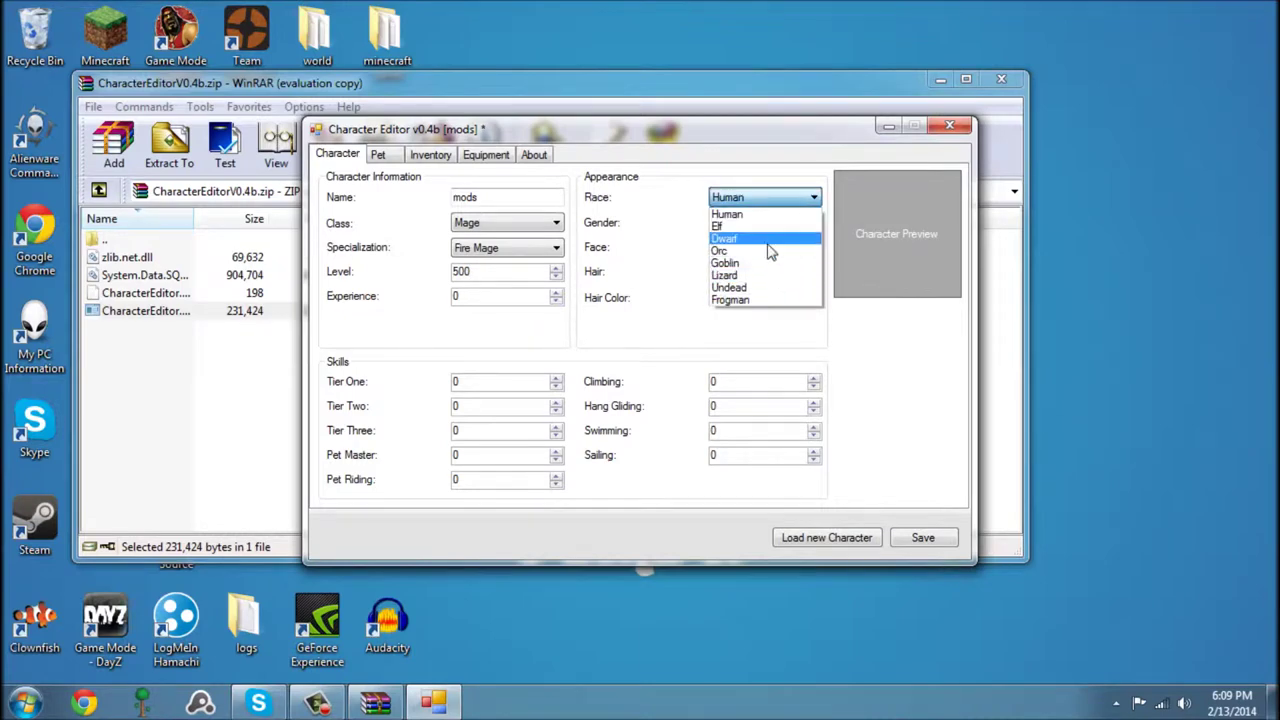
left_click(769, 276)
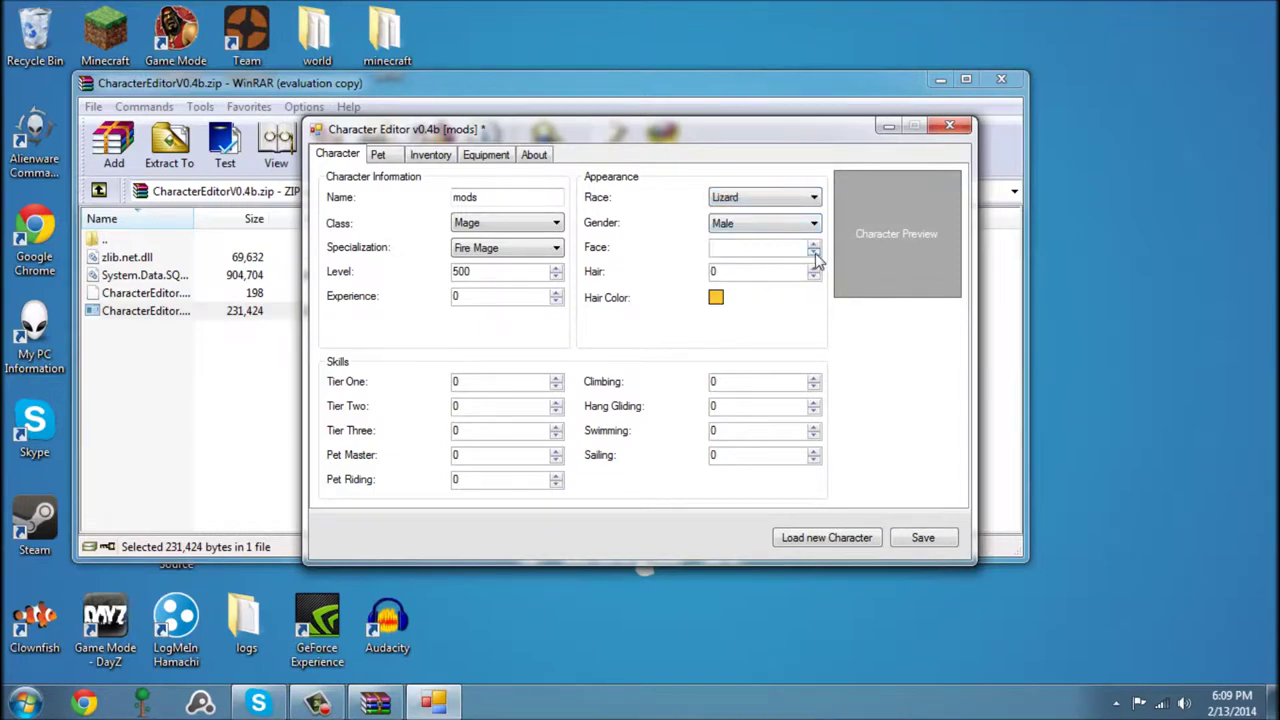
left_click(815, 252)
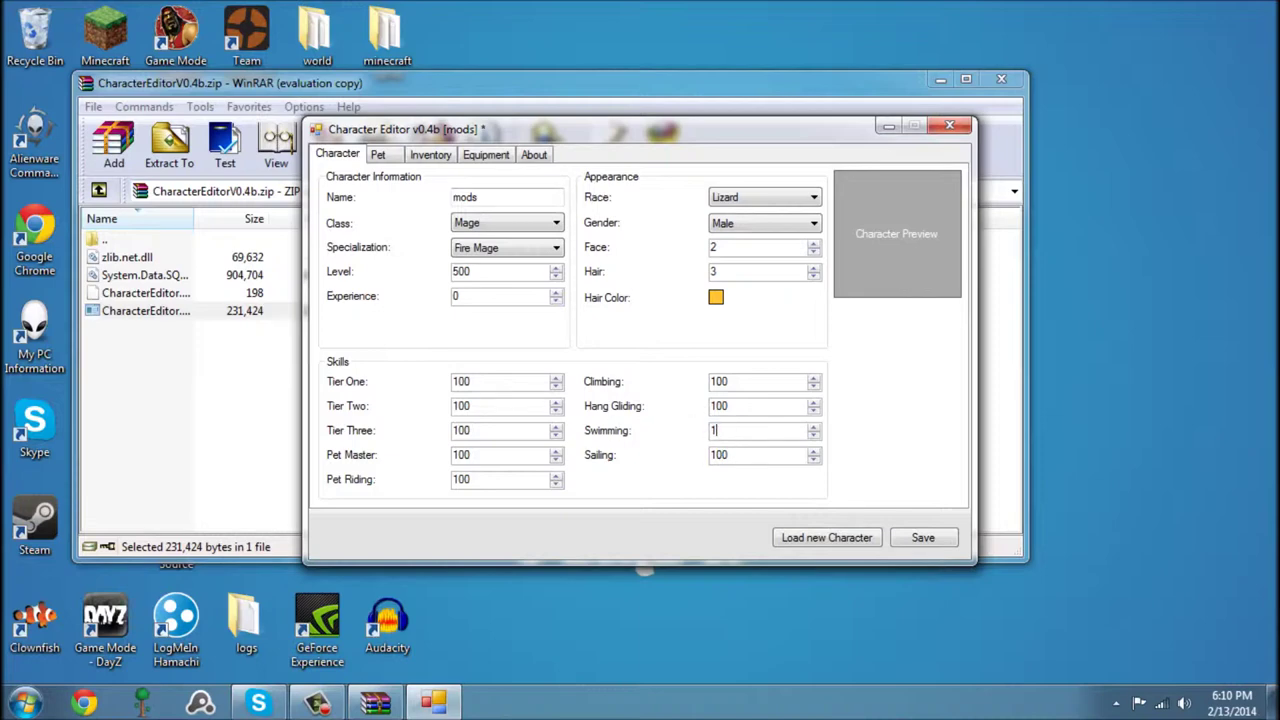
Change the subtype of the first Iron Sword in the inventory's equipment to Wand
left_click(399, 160)
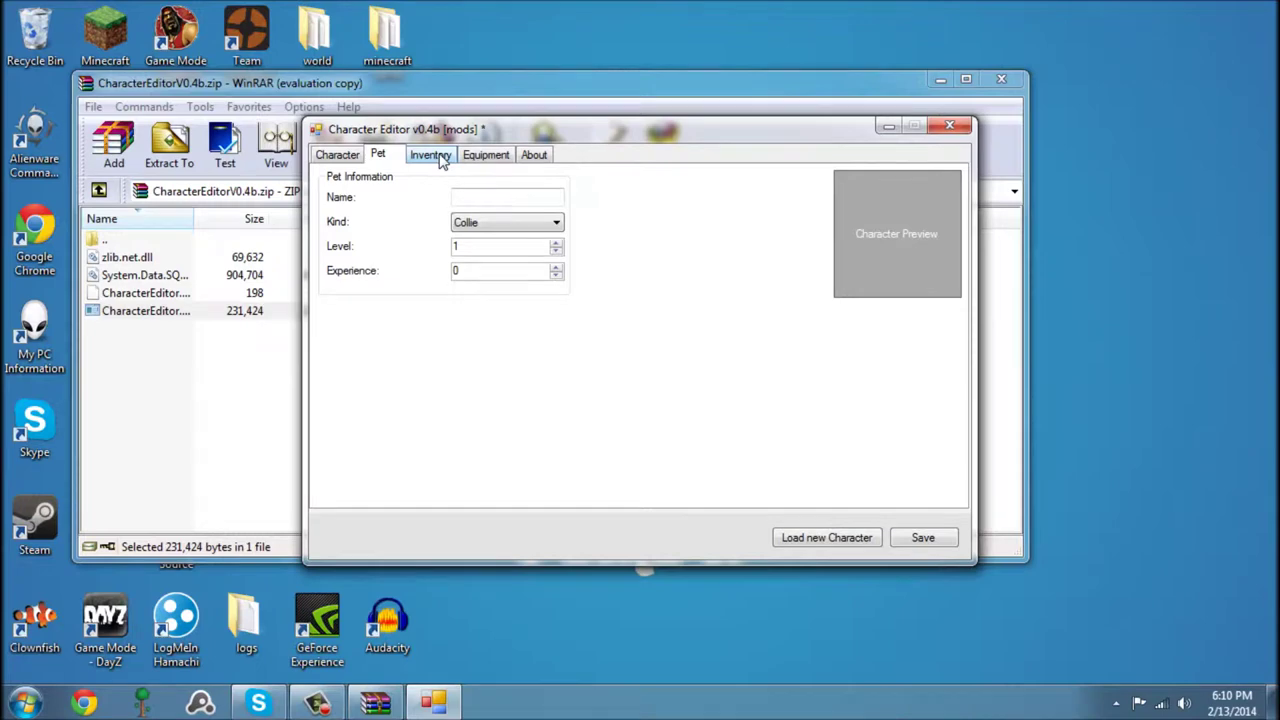
left_click(441, 161)
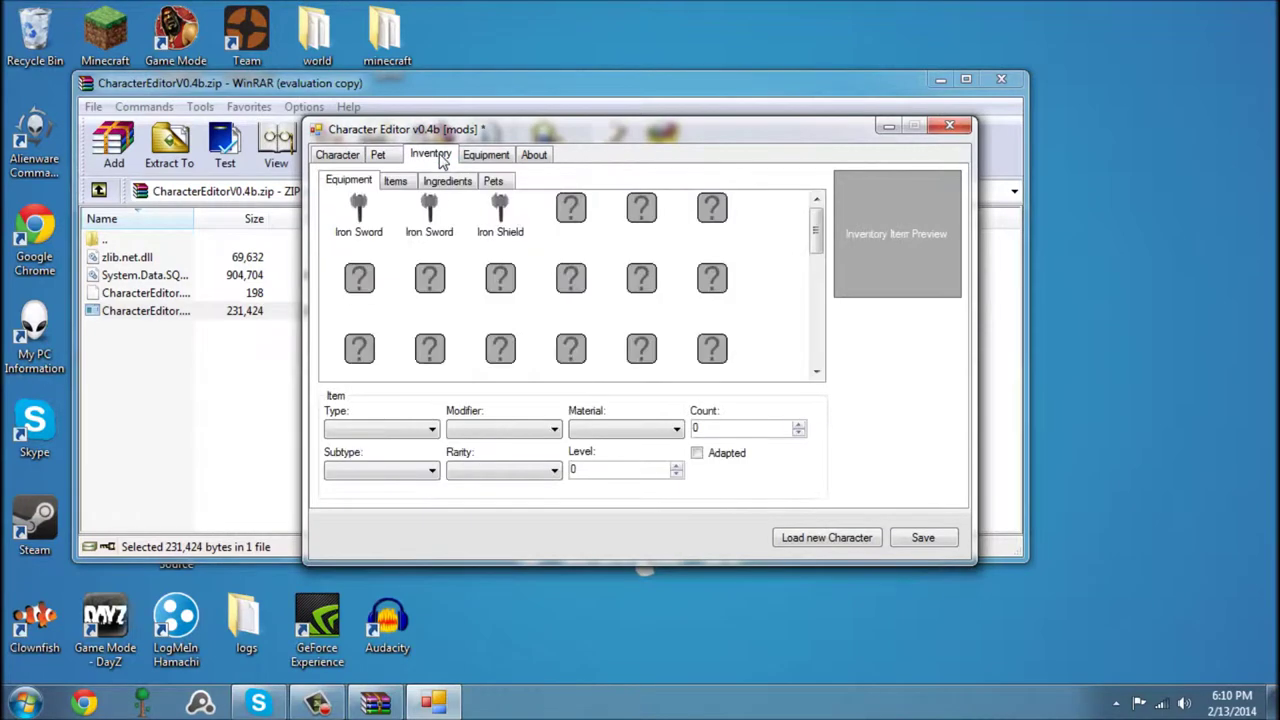
left_click(365, 220)
left_click(406, 478)
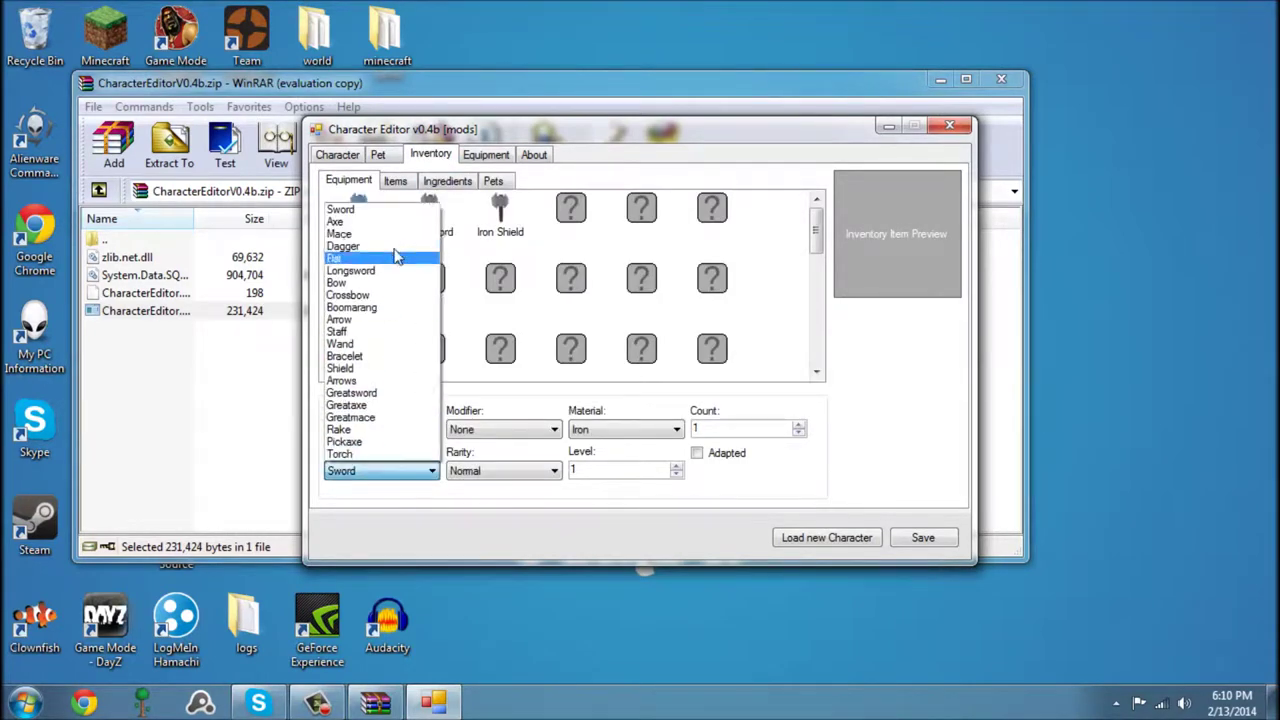
left_click(366, 344)
Give the wand Legendary rarity and the "Sublime of" modifier
left_click(487, 428)
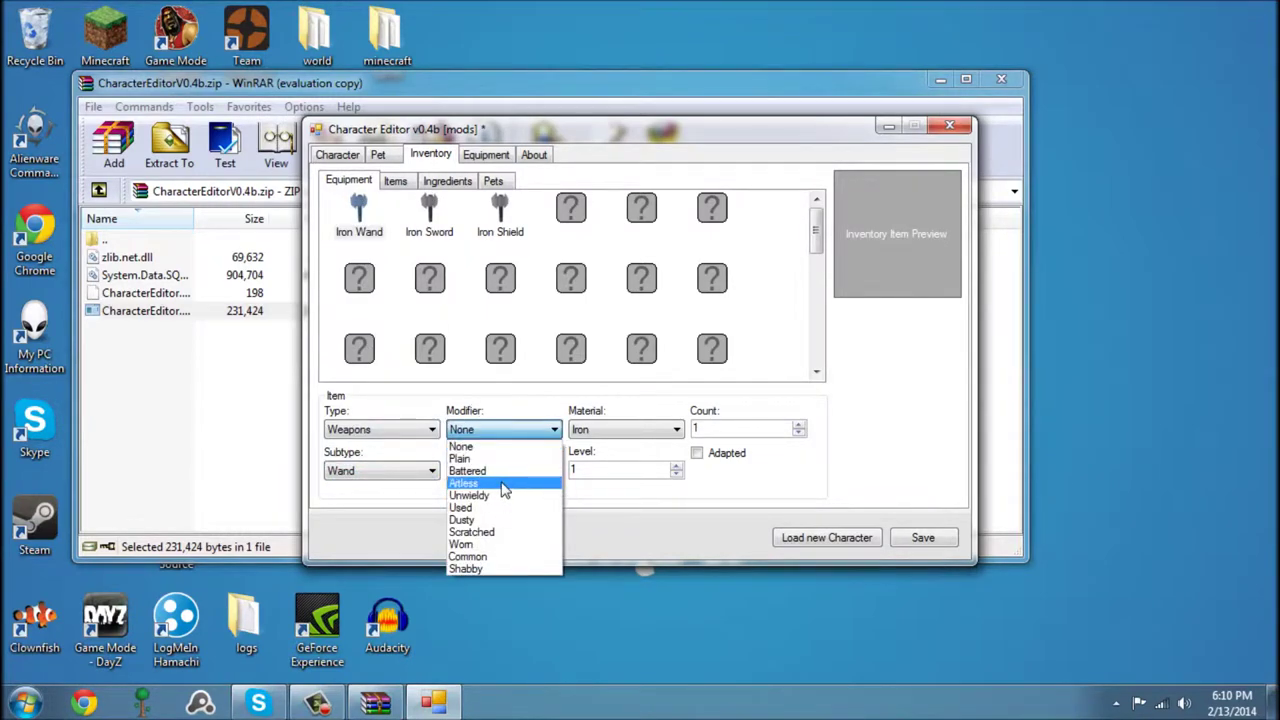
left_click(499, 429)
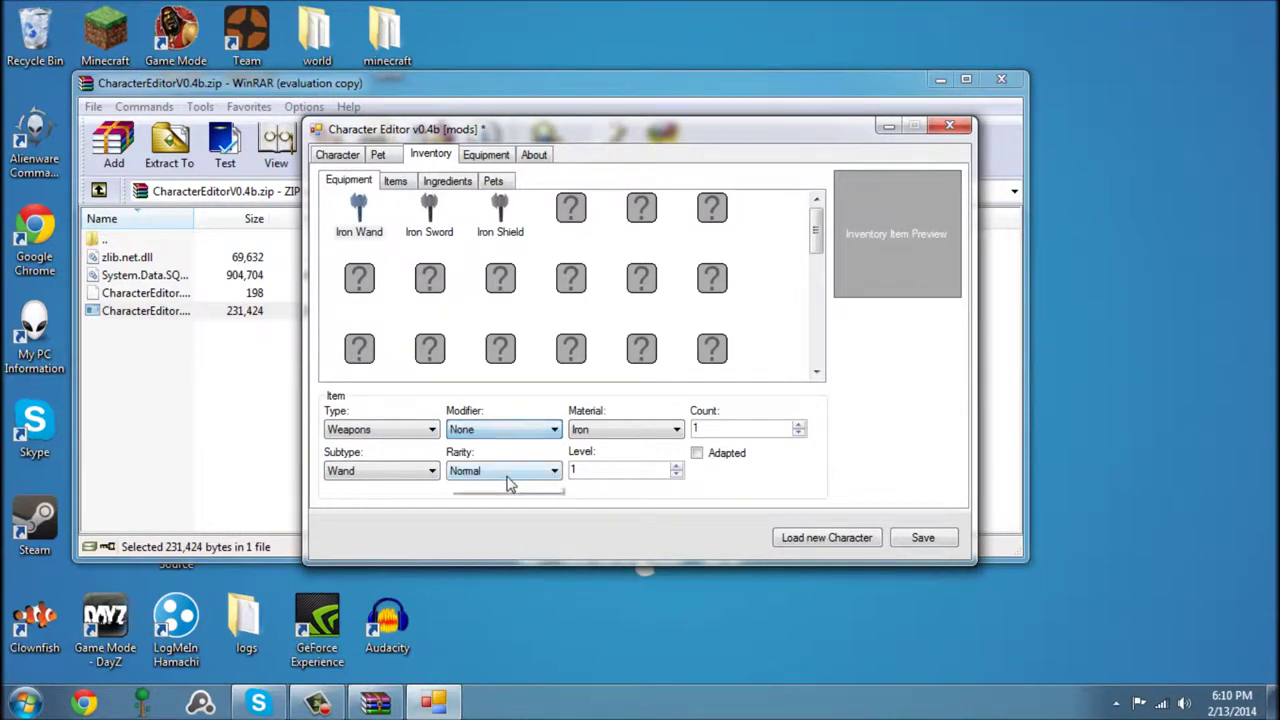
left_click(505, 472)
left_click(491, 547)
left_click(495, 430)
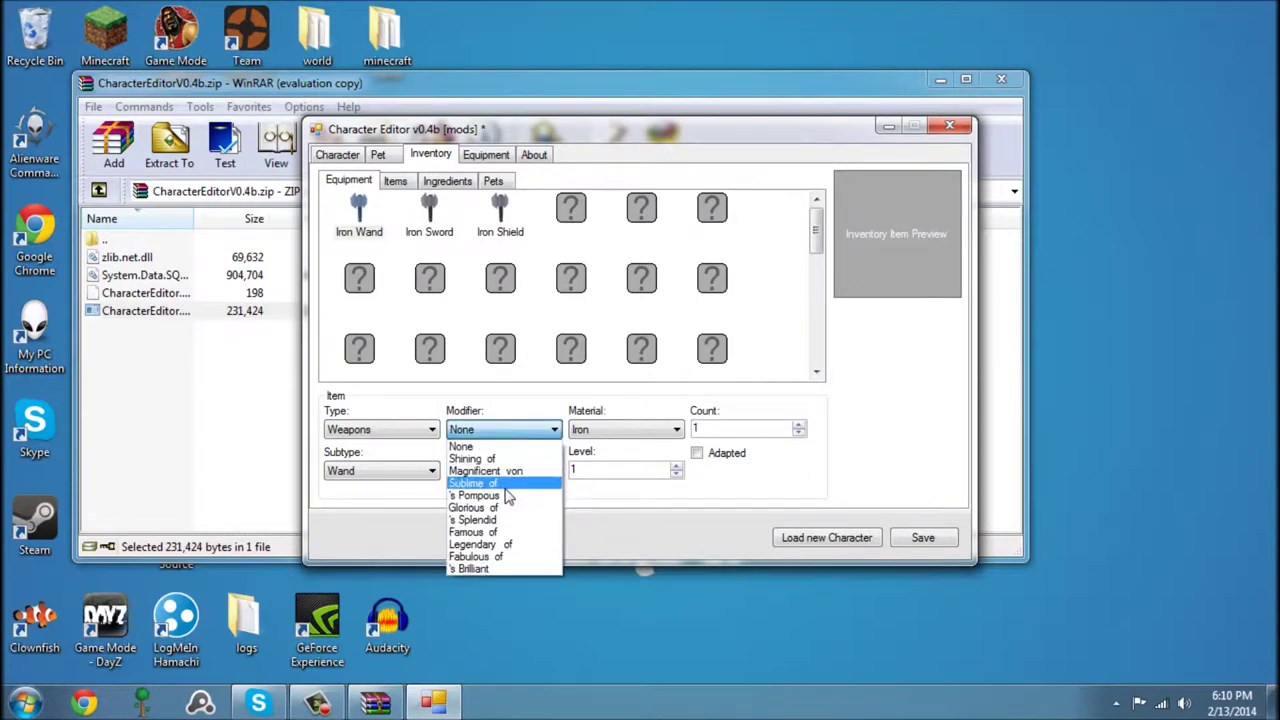
left_click(490, 483)
Set the wand's material to Wood and its level to 500
left_click(616, 428)
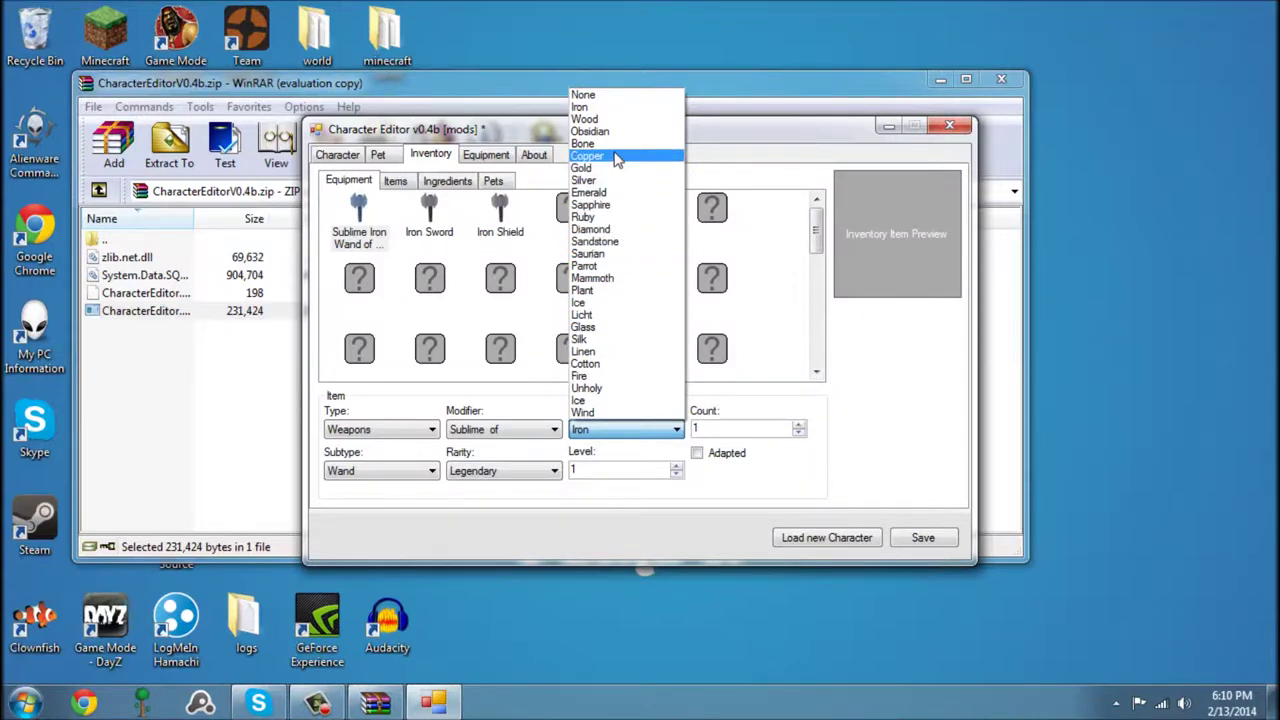
left_click(614, 121)
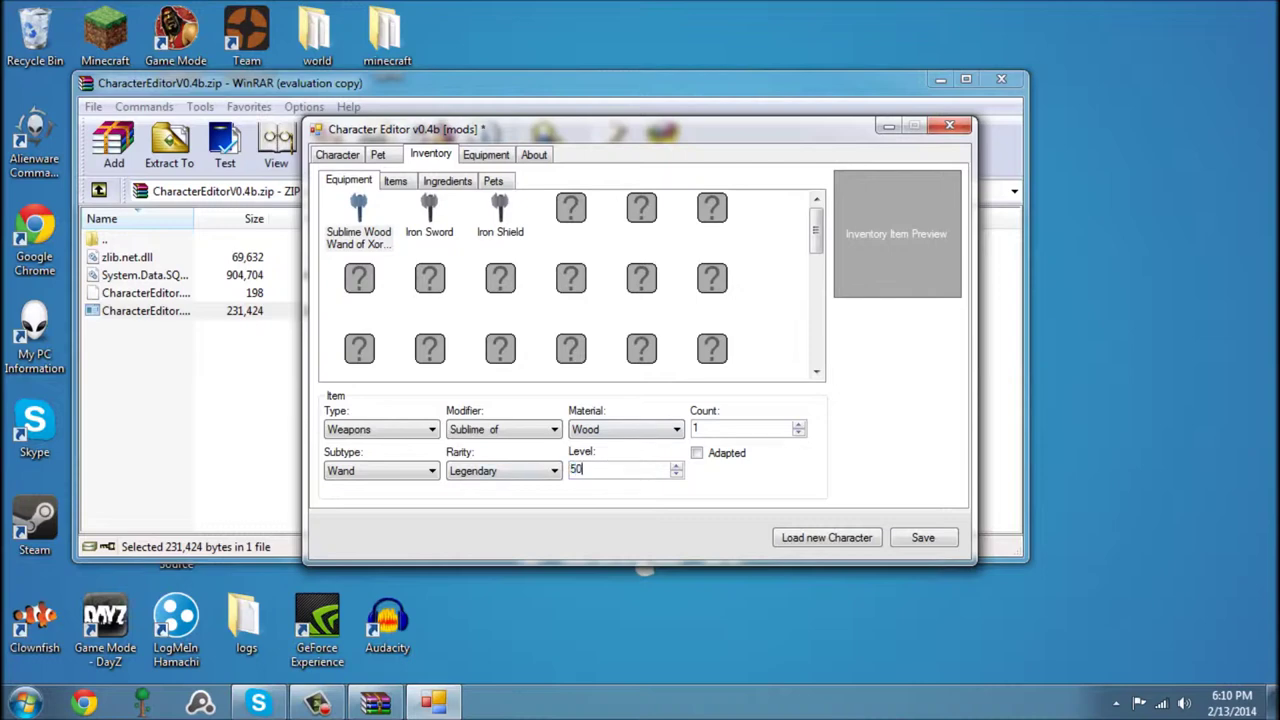
type("0")
key("shift+Tab")
left_click(719, 428)
Change the remaining Iron Sword in the inventory to Chest Armor with Legendary rarity
left_click(432, 206)
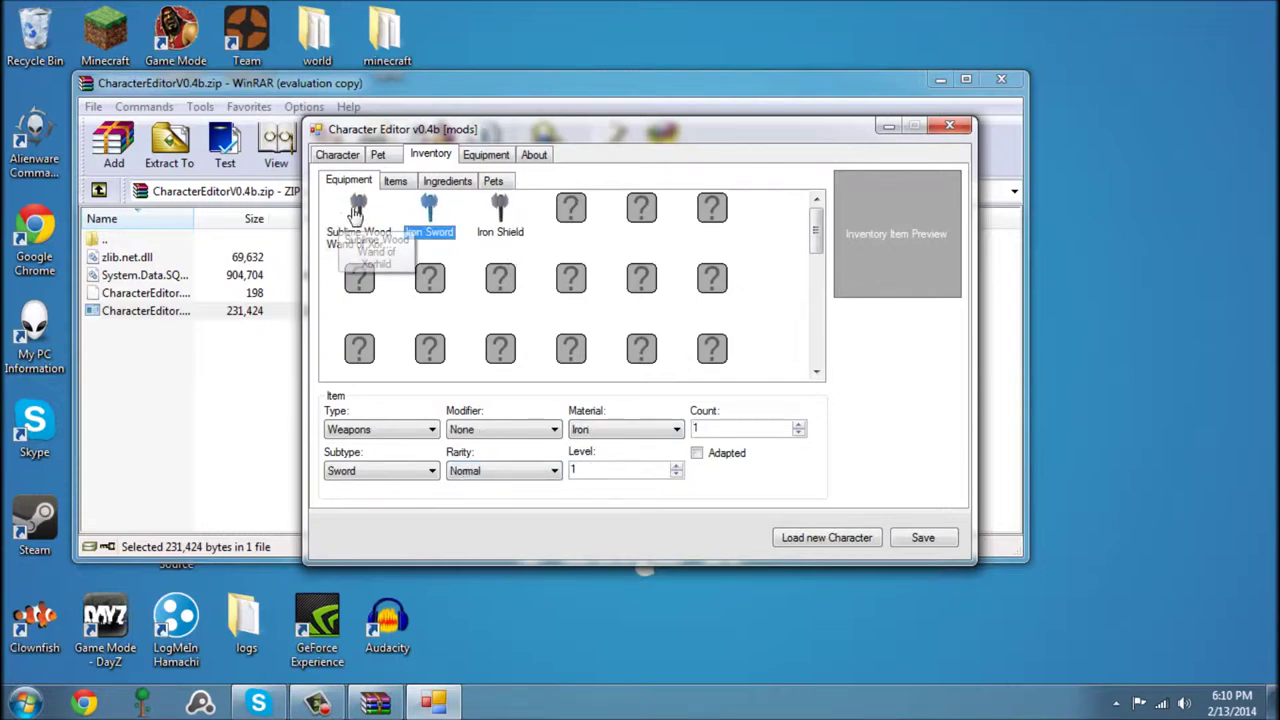
left_click(406, 435)
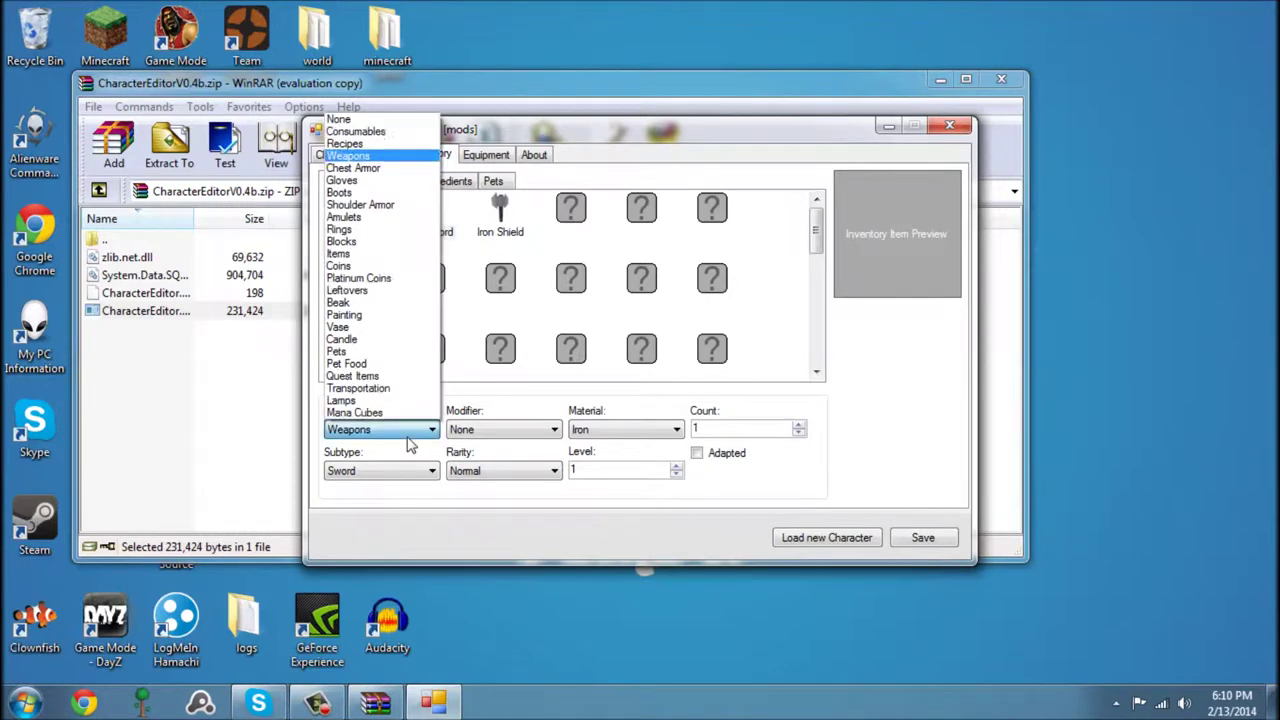
left_click(384, 170)
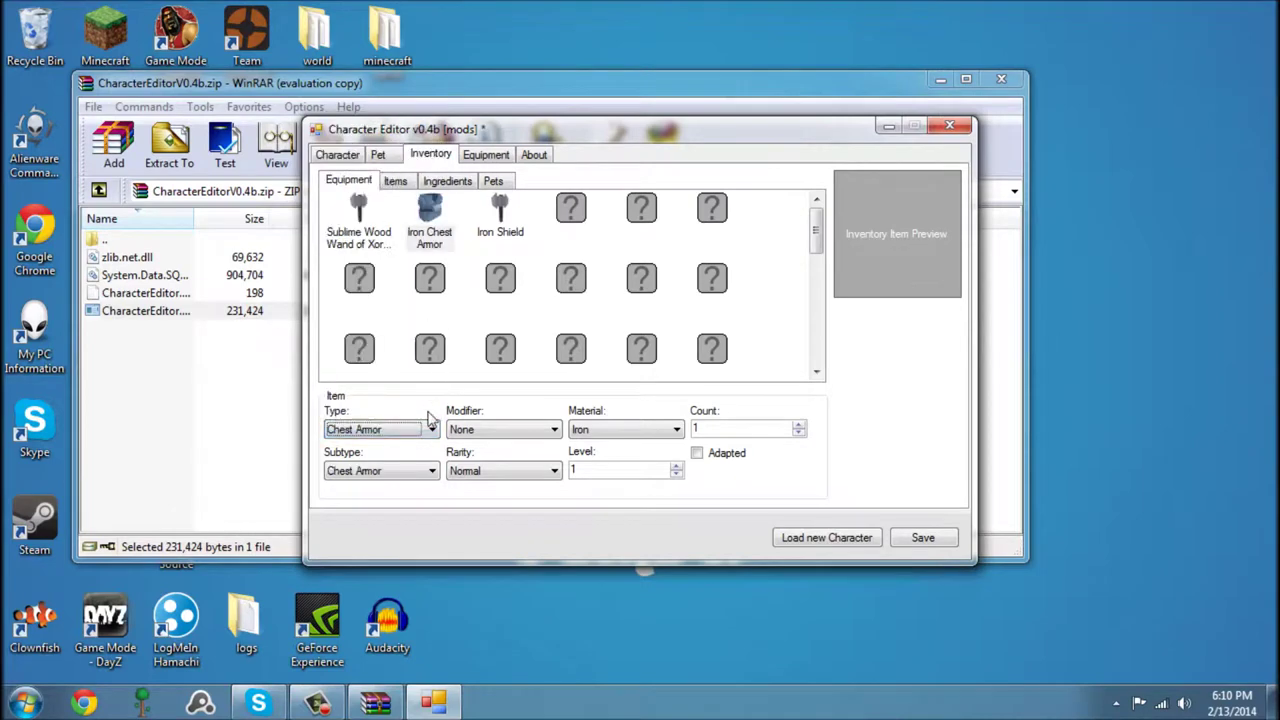
left_click(500, 435)
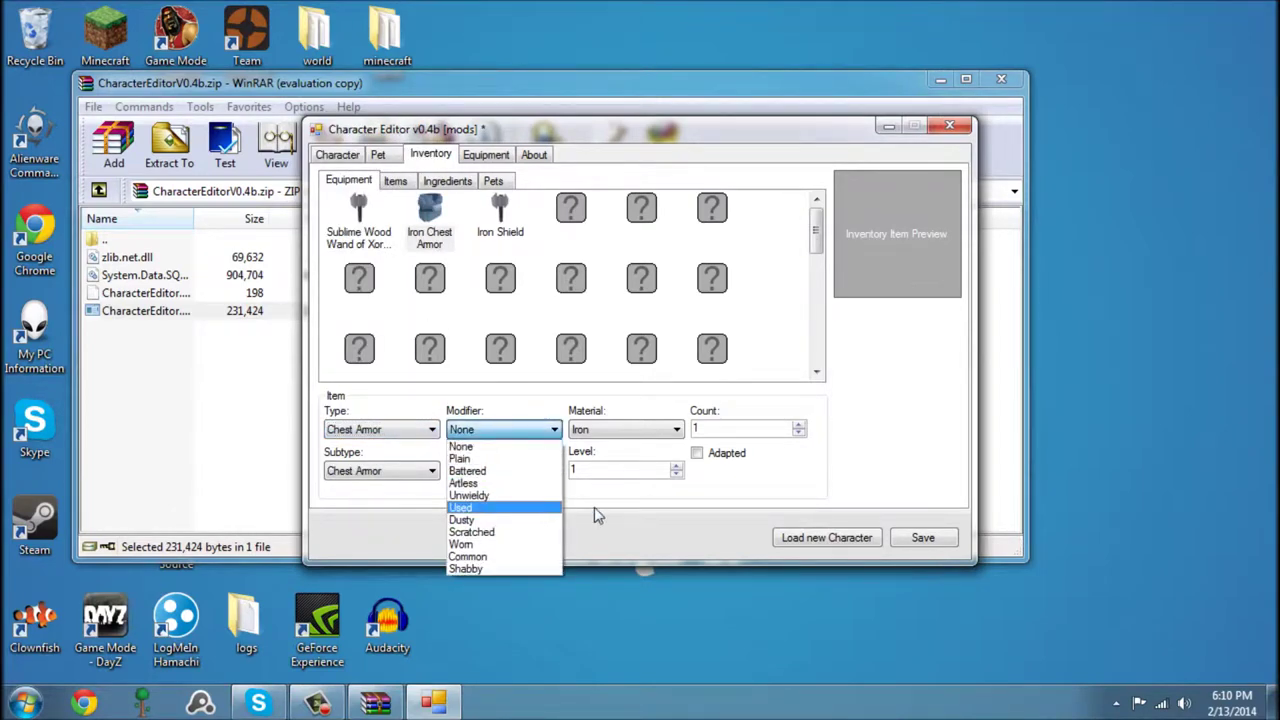
left_click(517, 471)
left_click(540, 534)
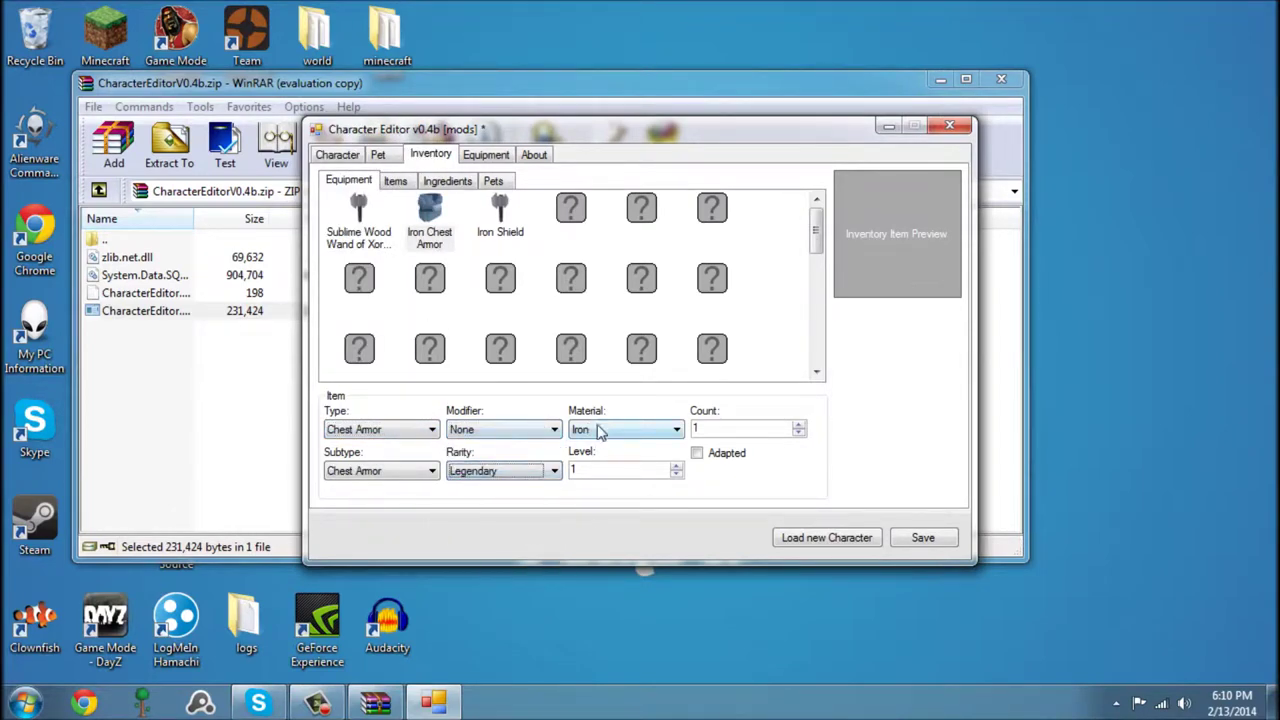
Set the chest armor's material to Silk and its level to 500
left_click(628, 431)
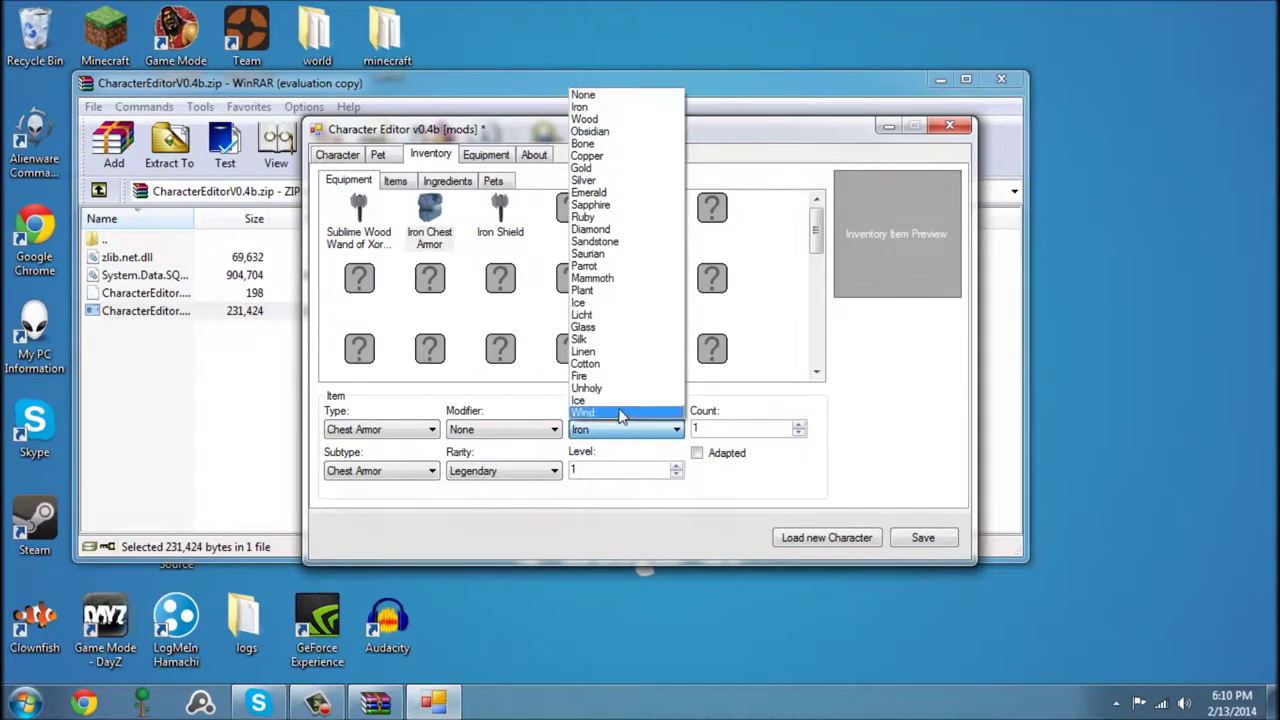
left_click(606, 341)
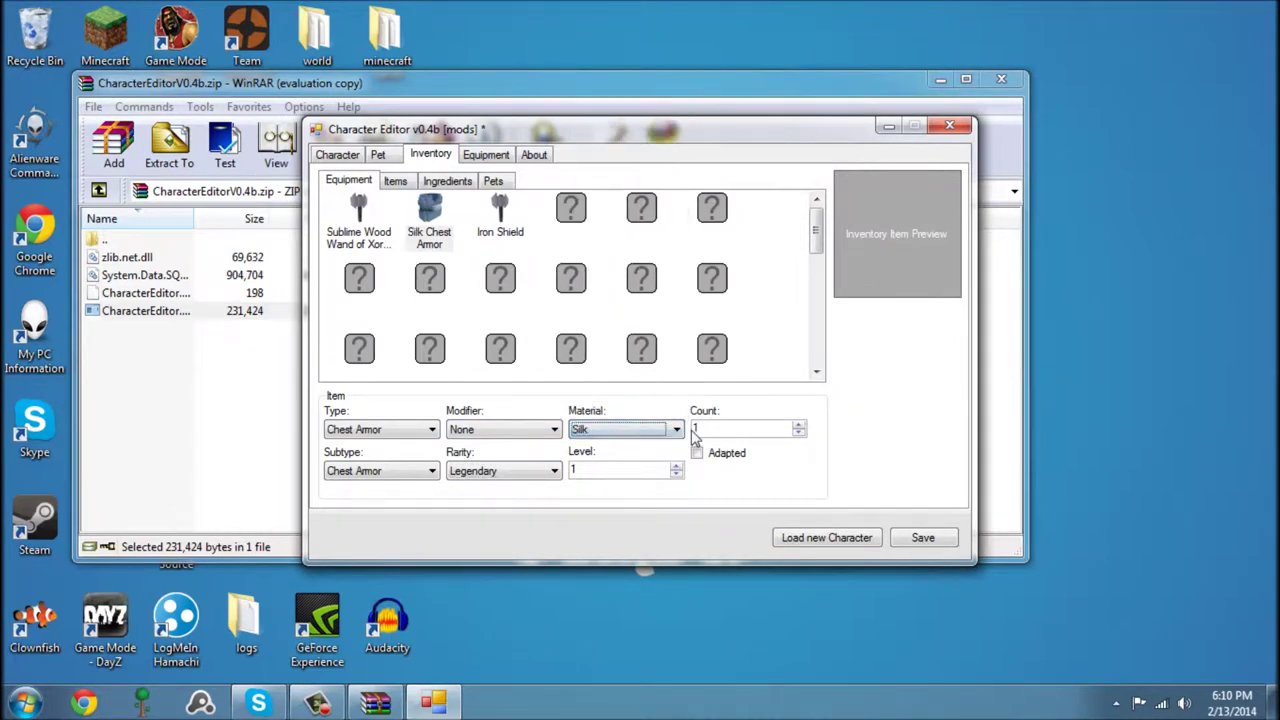
key("Tab")
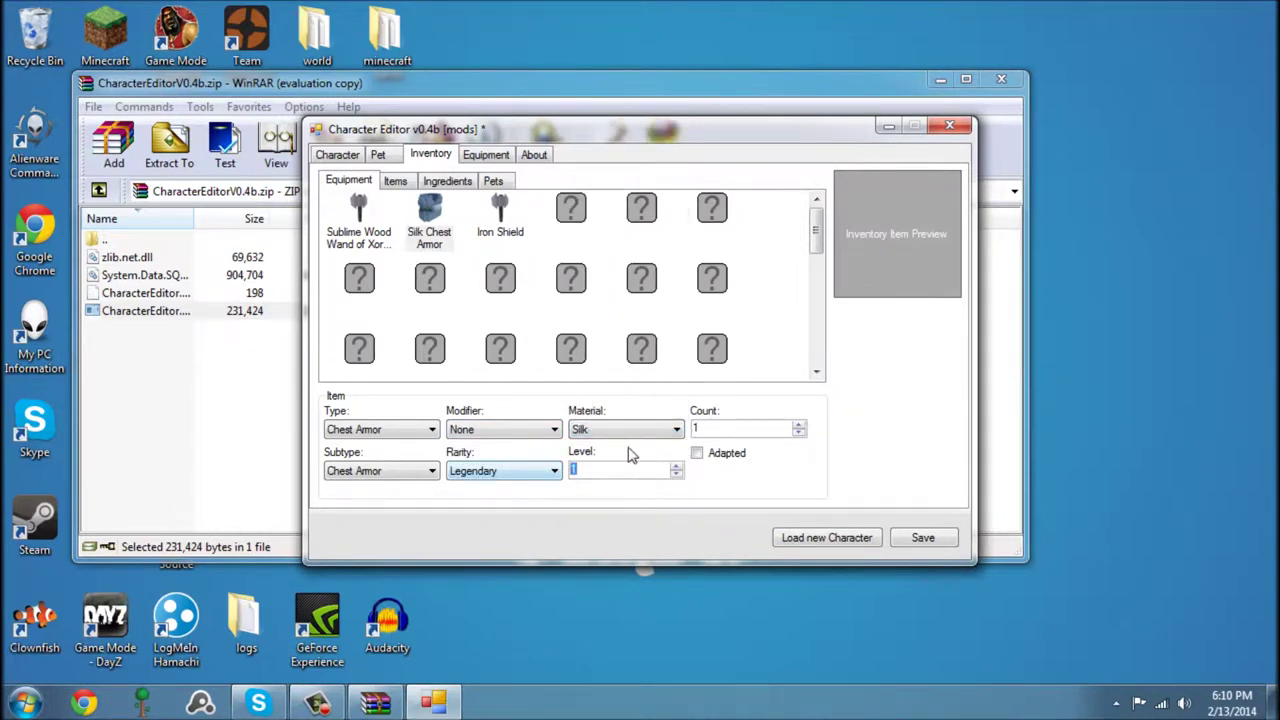
type("500")
Change the type of the third equipment item, the Iron Shield, to Gloves
left_click(500, 212)
left_click(409, 437)
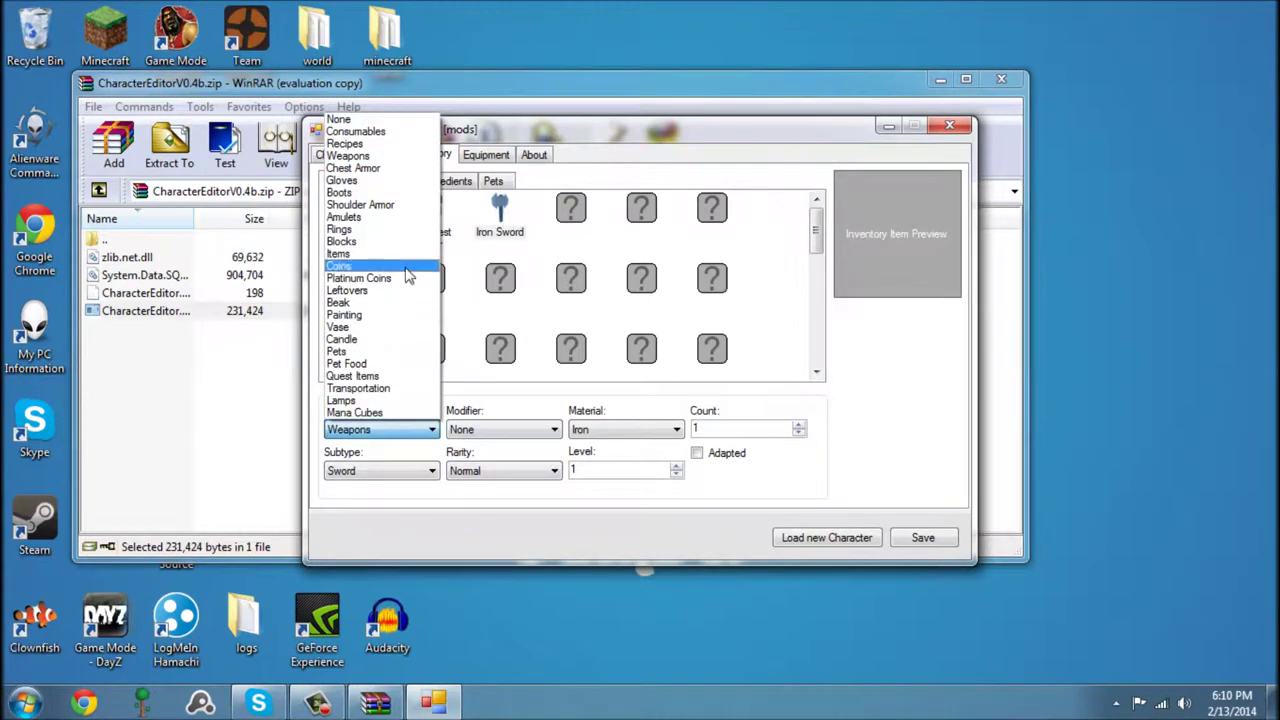
left_click(385, 182)
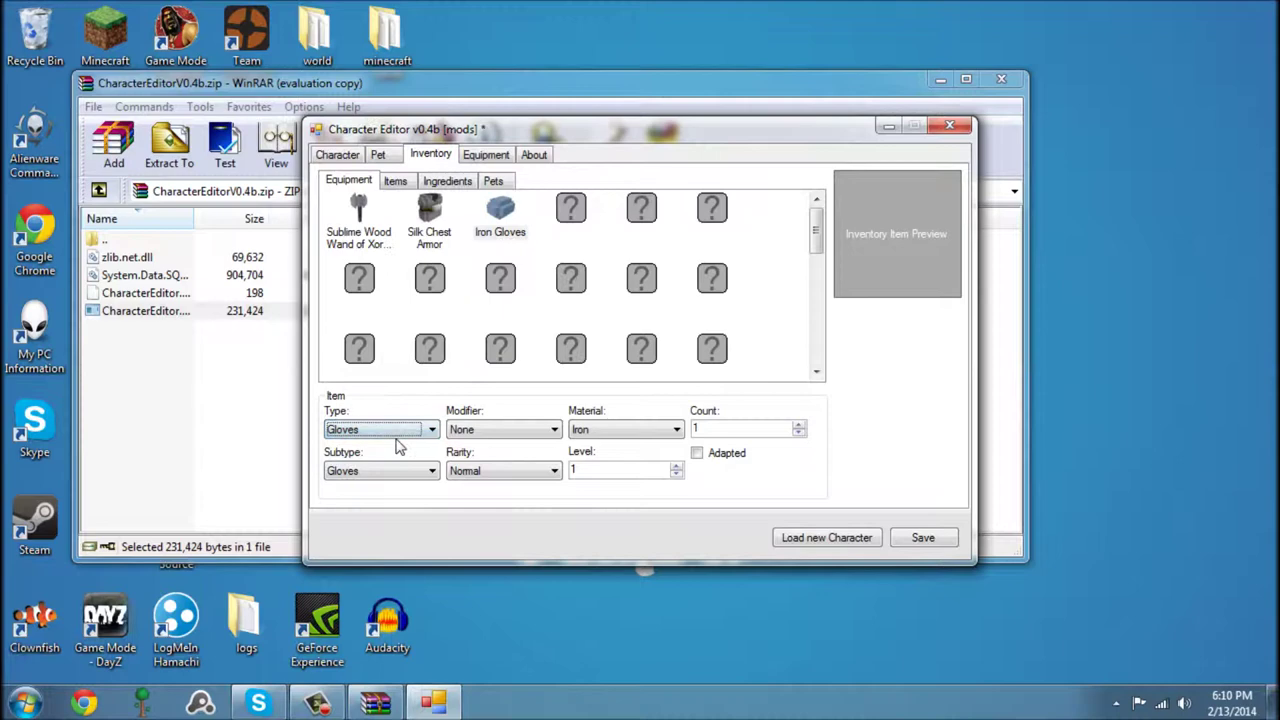
Choose the Scratched modifier and then Legendary rarity for the gloves
left_click(490, 432)
left_click(512, 531)
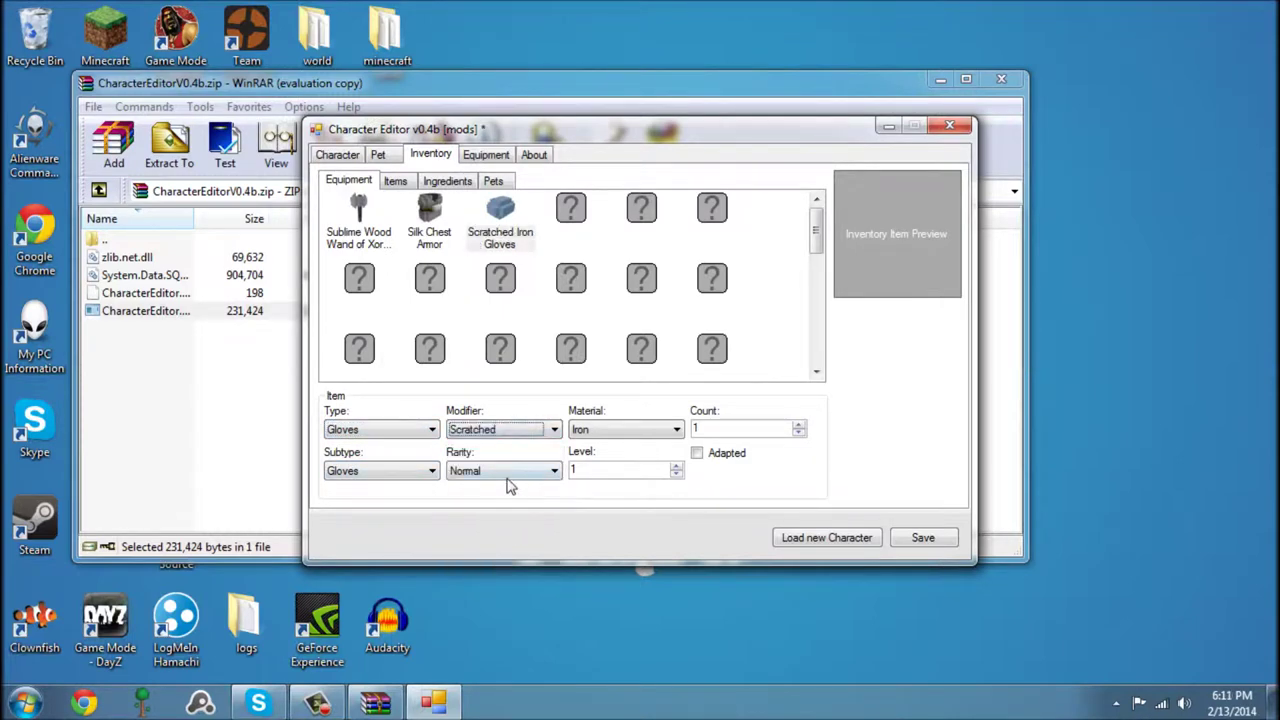
left_click(508, 472)
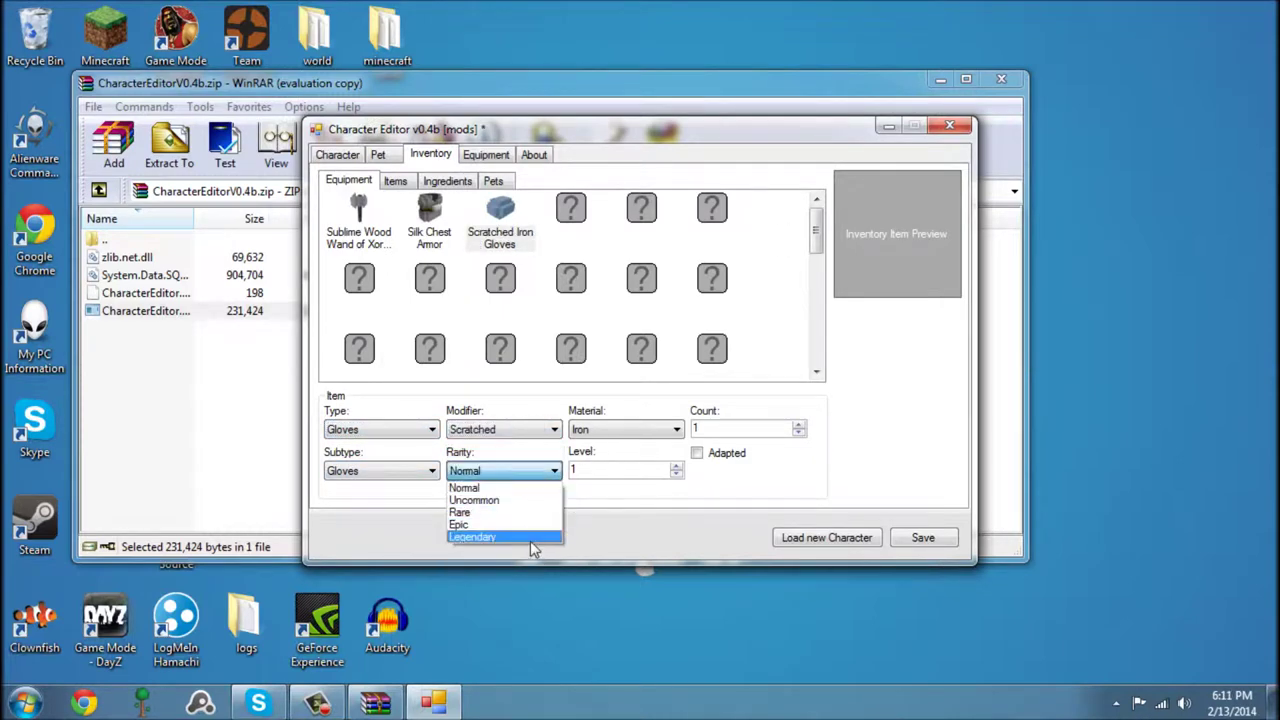
left_click(530, 538)
Set the gloves' material to Silk and their level to 300
left_click(630, 430)
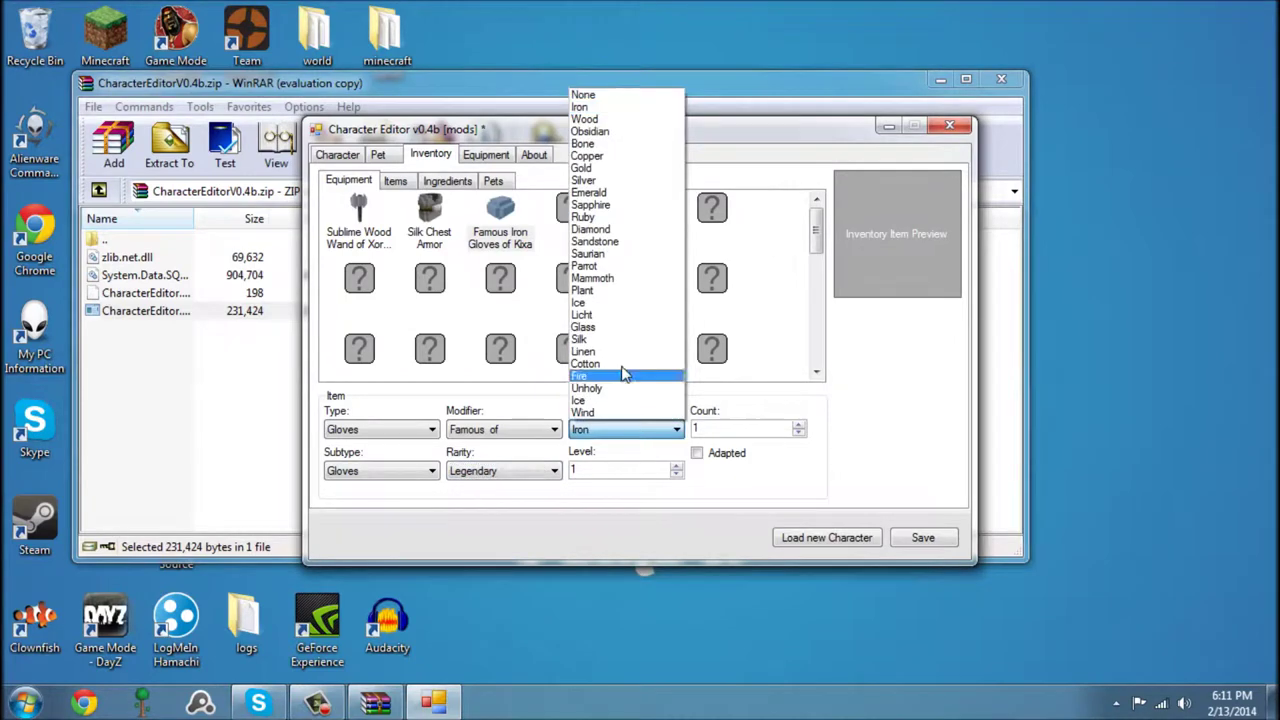
left_click(632, 337)
left_click(600, 475)
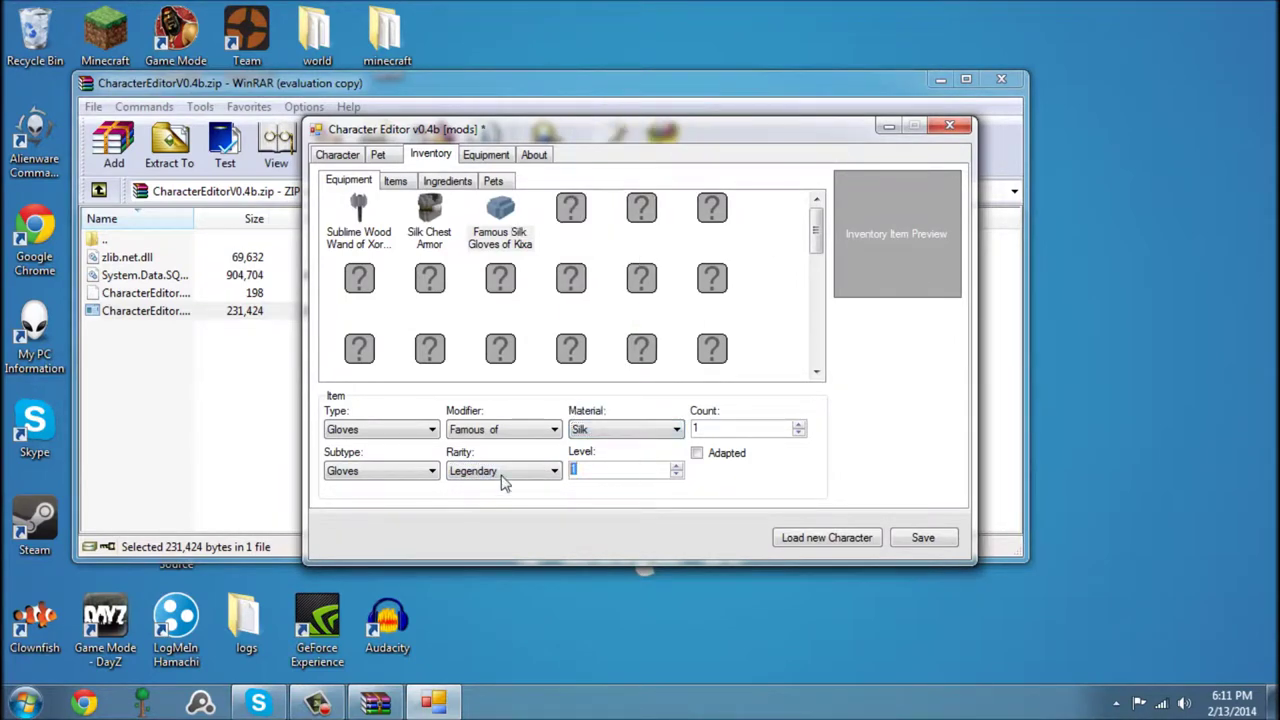
type("300")
Make the fourth equipment item Boots with the 's Splendid modifier
left_click(578, 220)
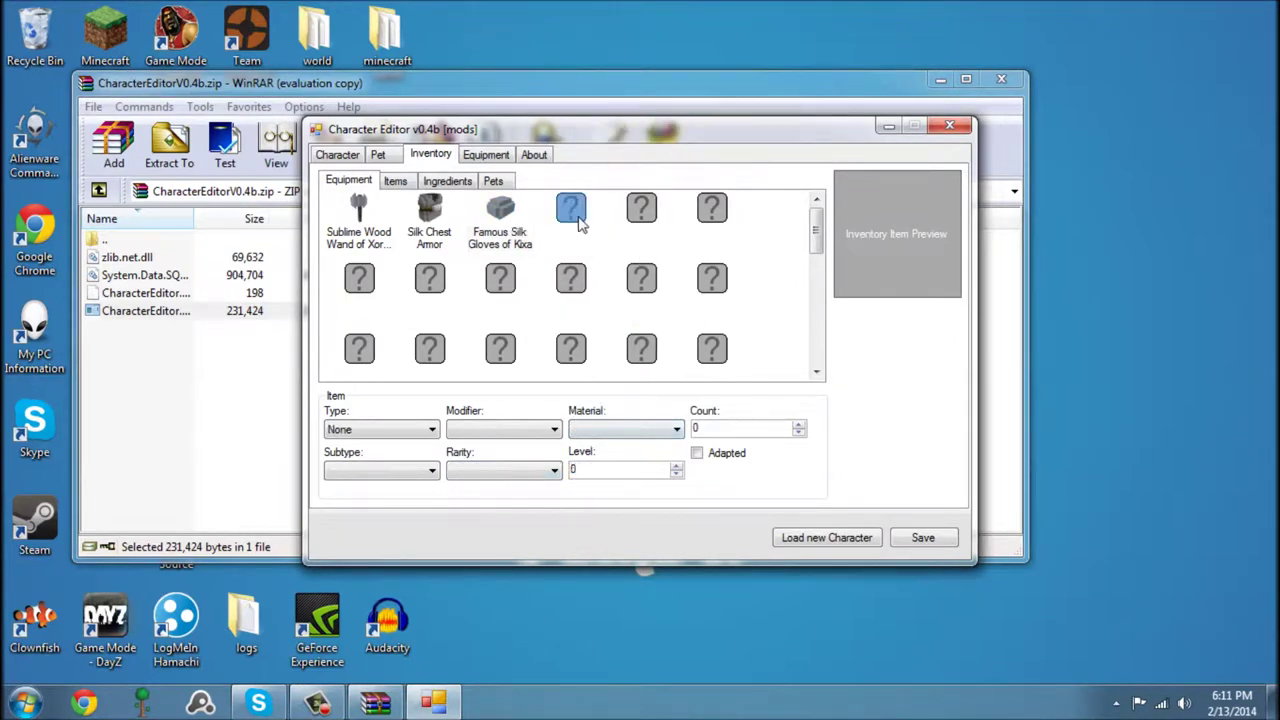
left_click(415, 431)
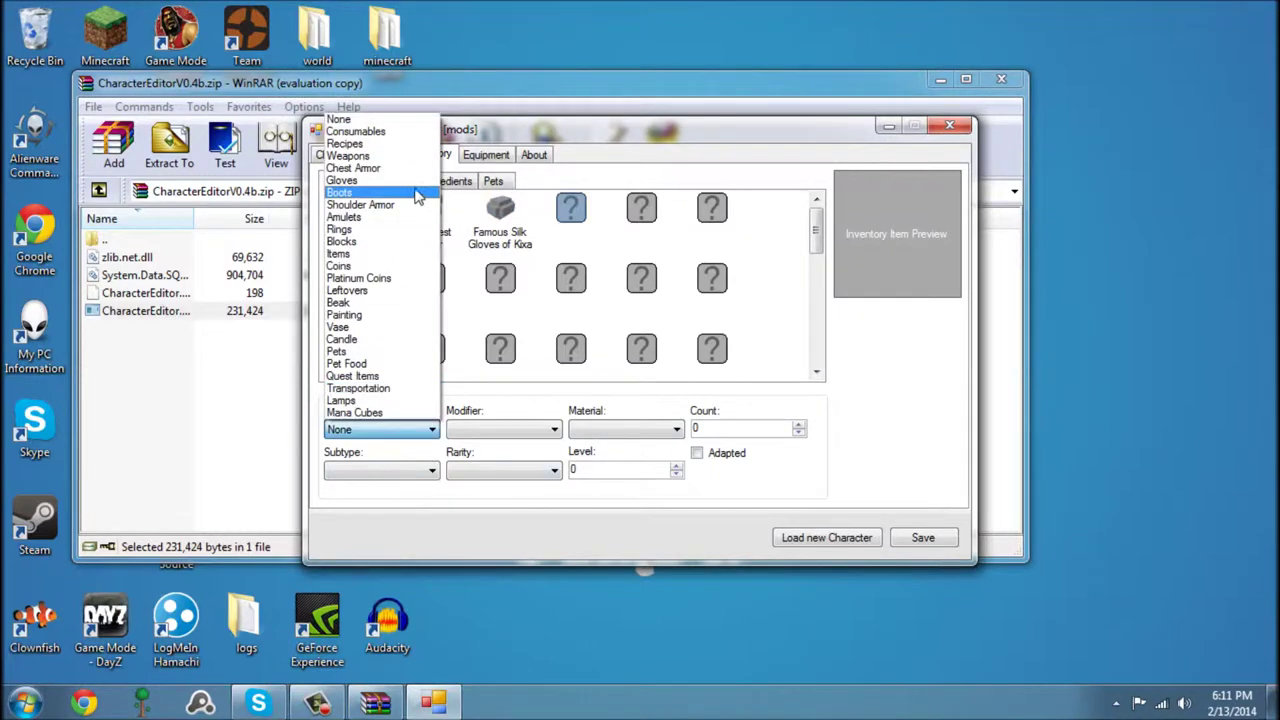
left_click(396, 196)
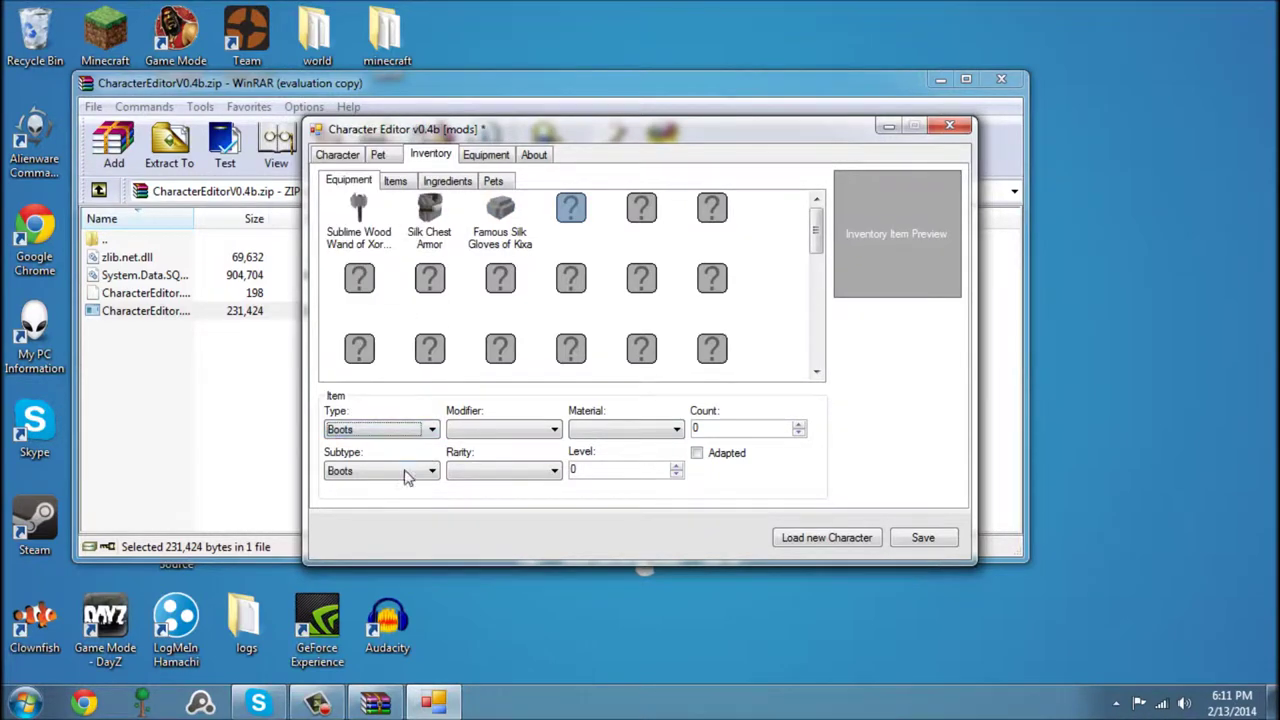
left_click(502, 432)
left_click(505, 520)
Give the boots Legendary rarity, Silk material, level 500 and a count of 1
left_click(505, 472)
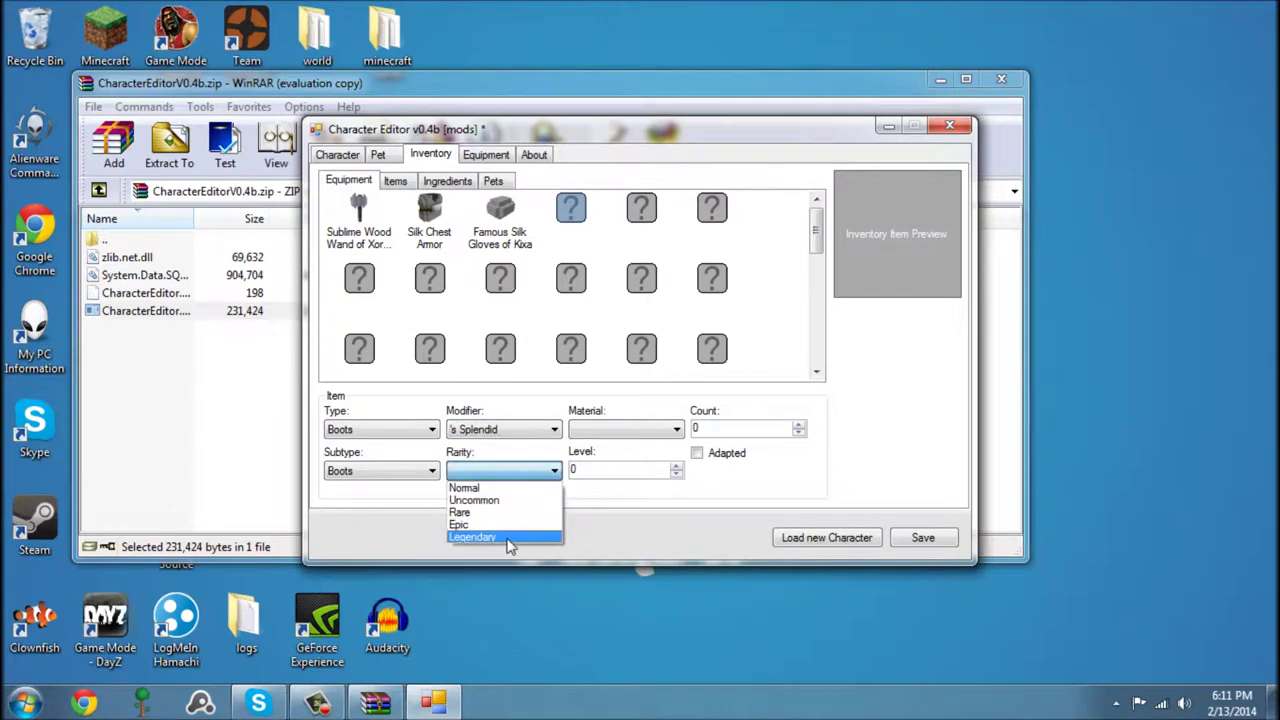
left_click(508, 540)
left_click(645, 430)
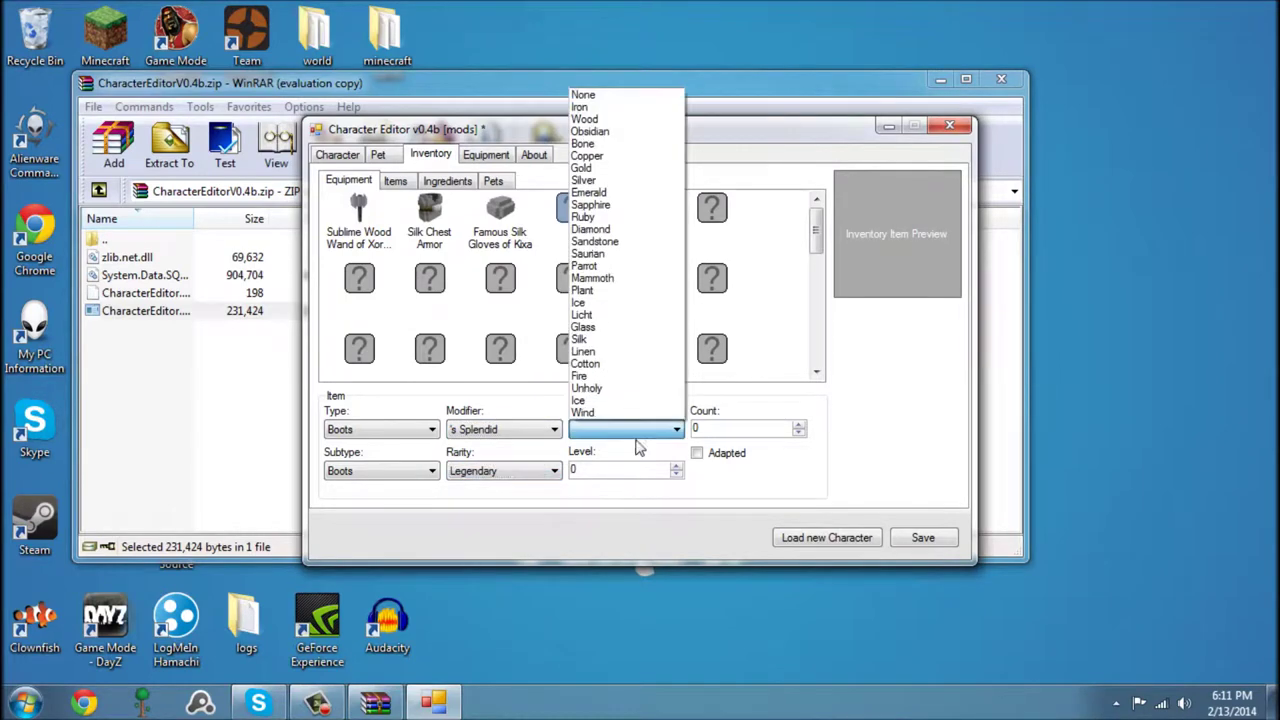
left_click(600, 339)
left_click(618, 468)
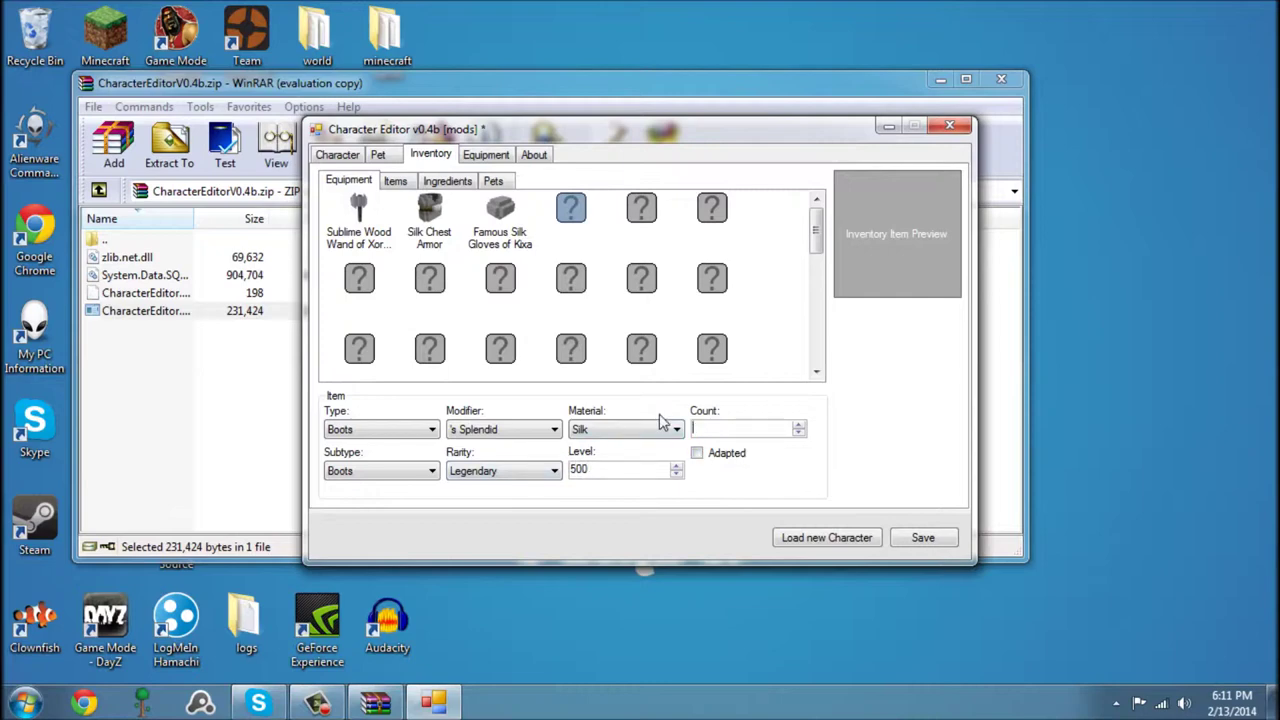
left_click(643, 208)
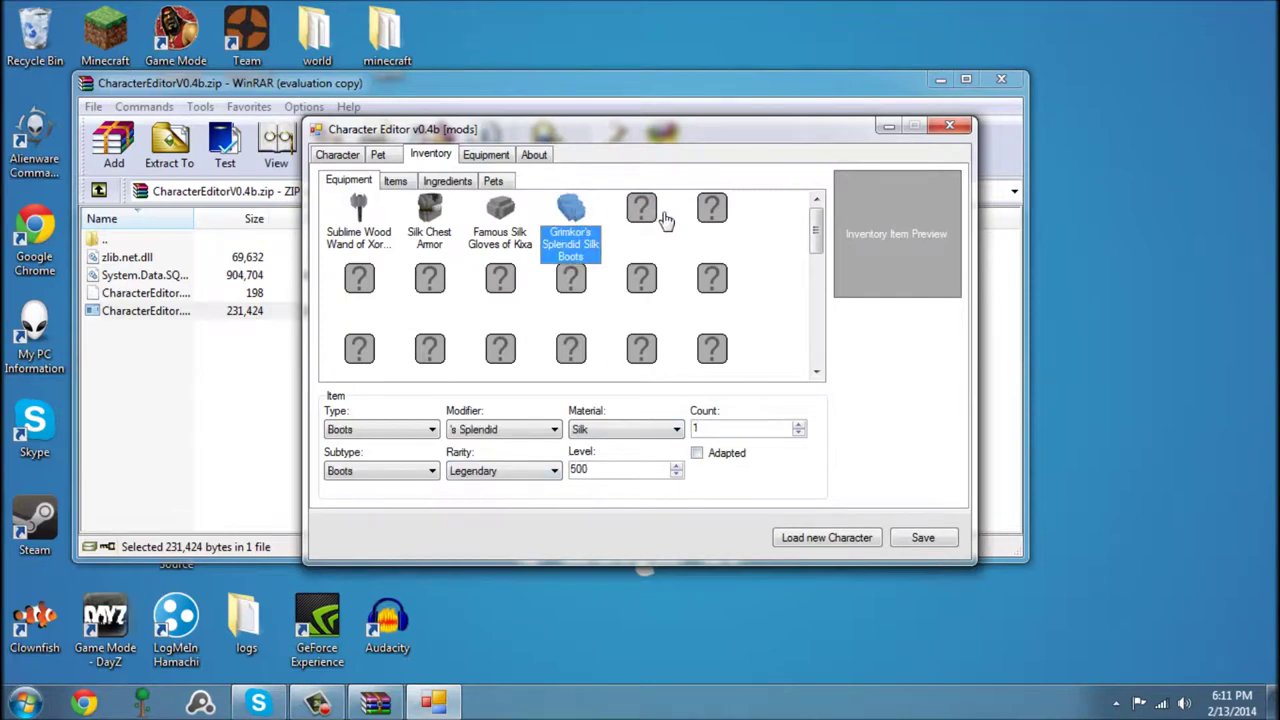
Make the fifth equipment item Shoulder Armor with the Magnificent von modifier and Legendary rarity
left_click(643, 210)
left_click(358, 432)
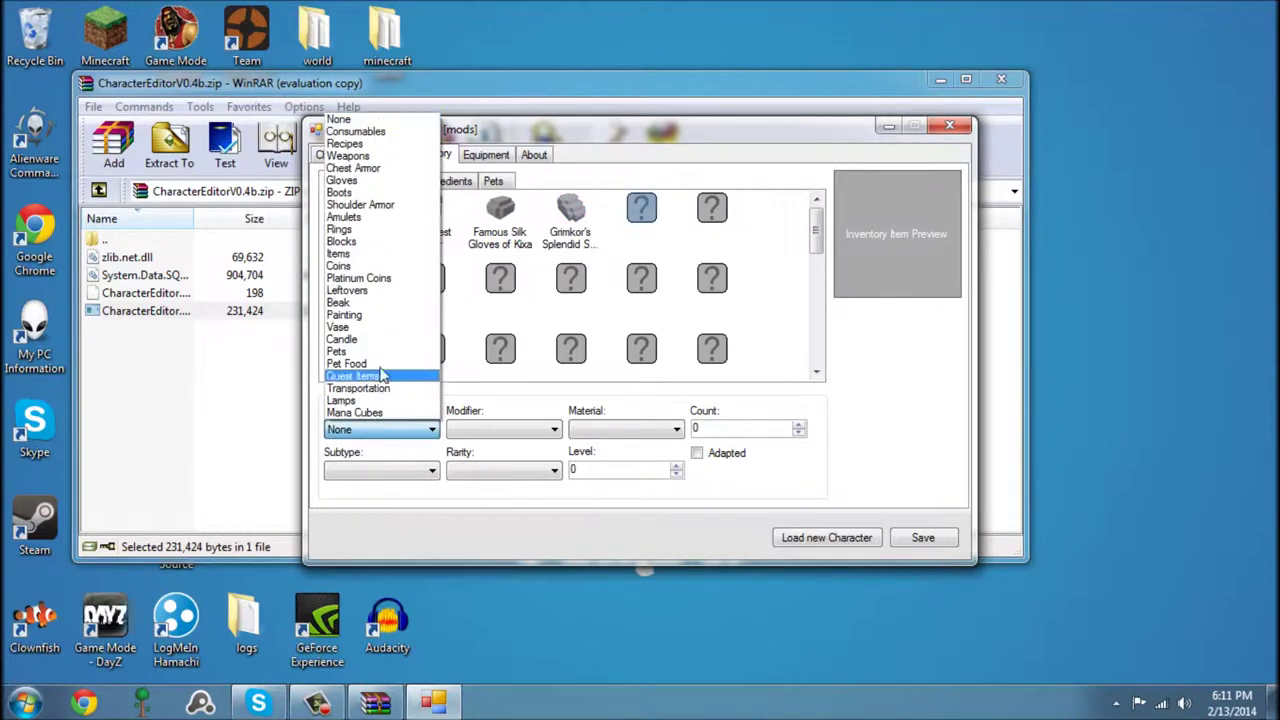
left_click(378, 207)
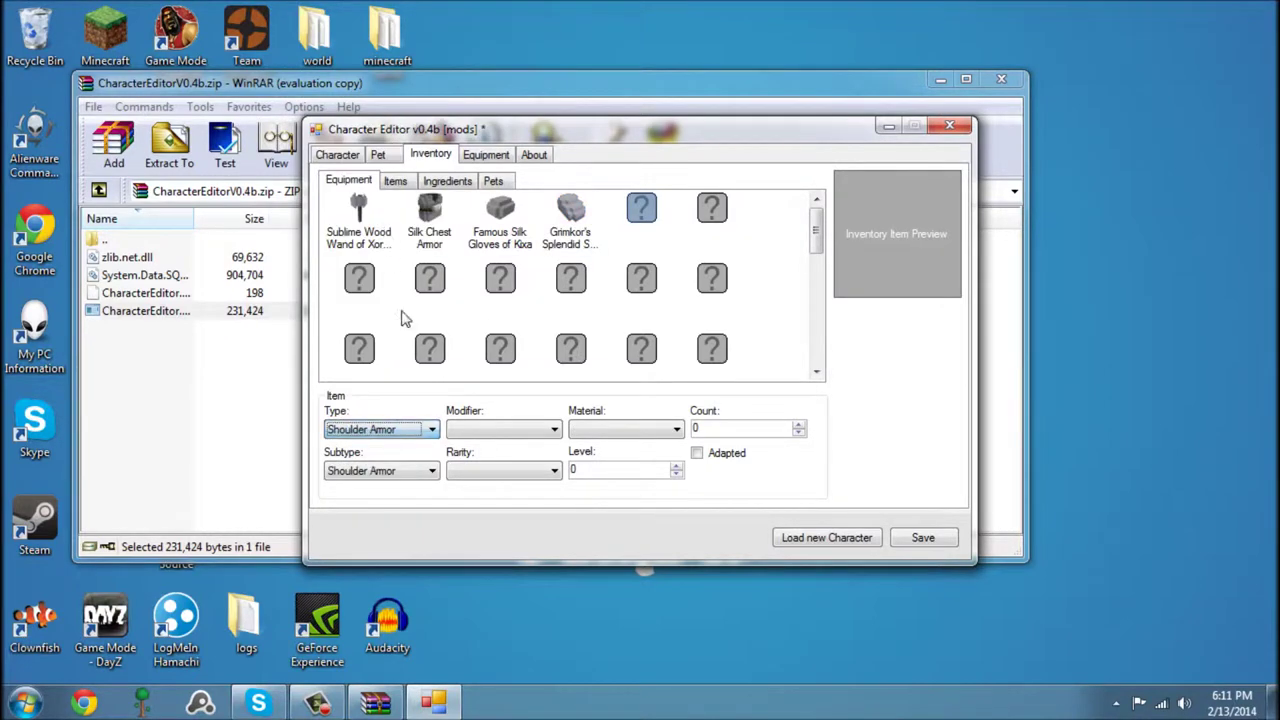
left_click(524, 430)
left_click(514, 472)
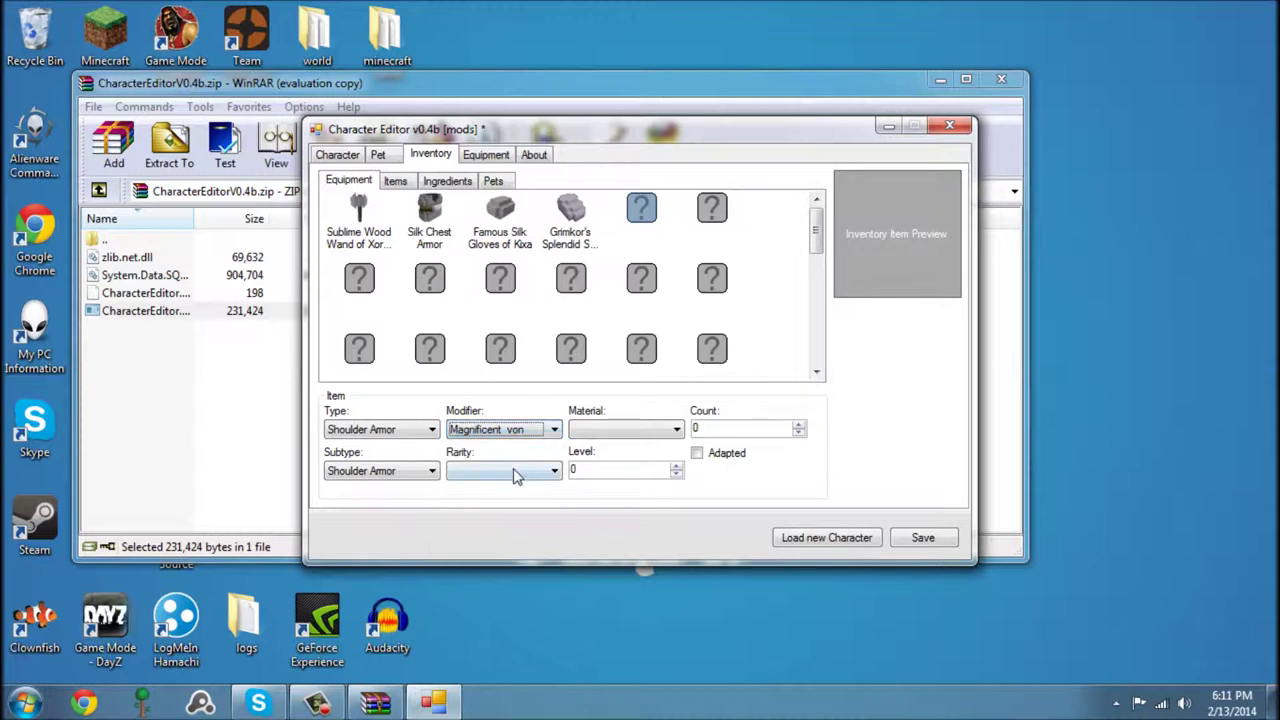
left_click(514, 471)
left_click(519, 540)
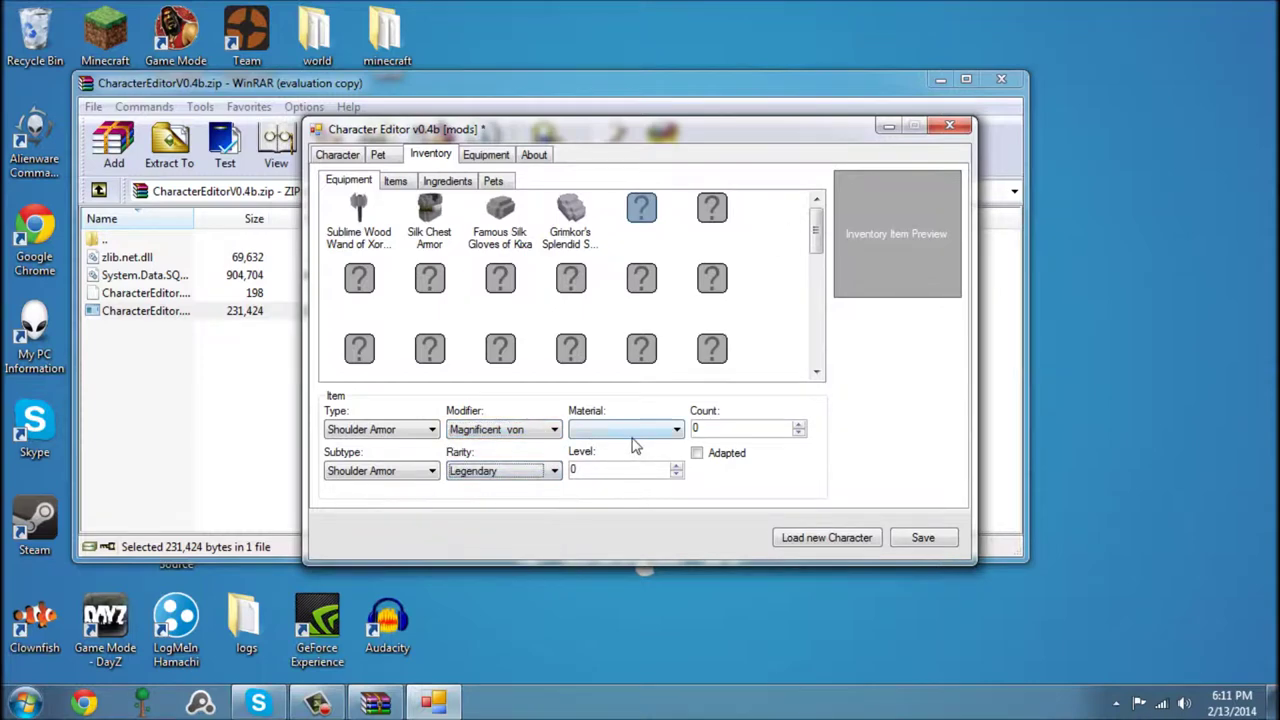
Set the shoulder armor's level to 500 and its material to Silk, and fill in its count
left_click_drag(625, 472, 565, 477)
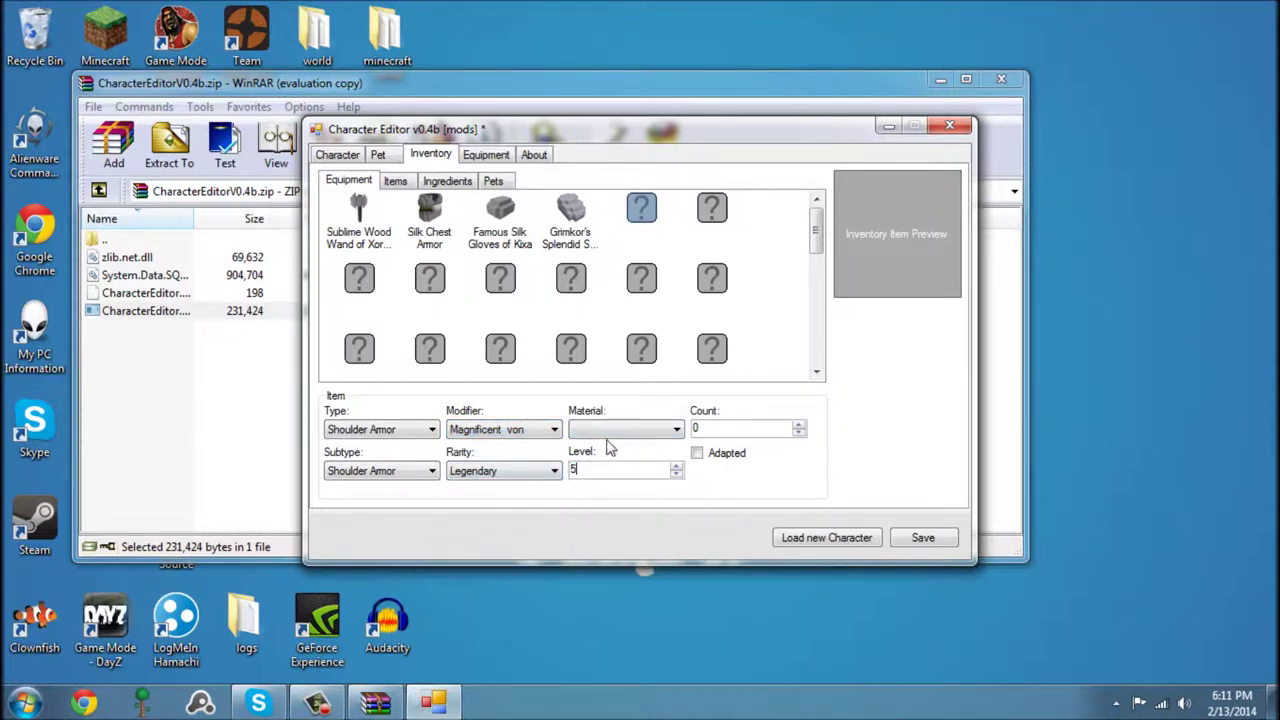
left_click(610, 430)
left_click(620, 345)
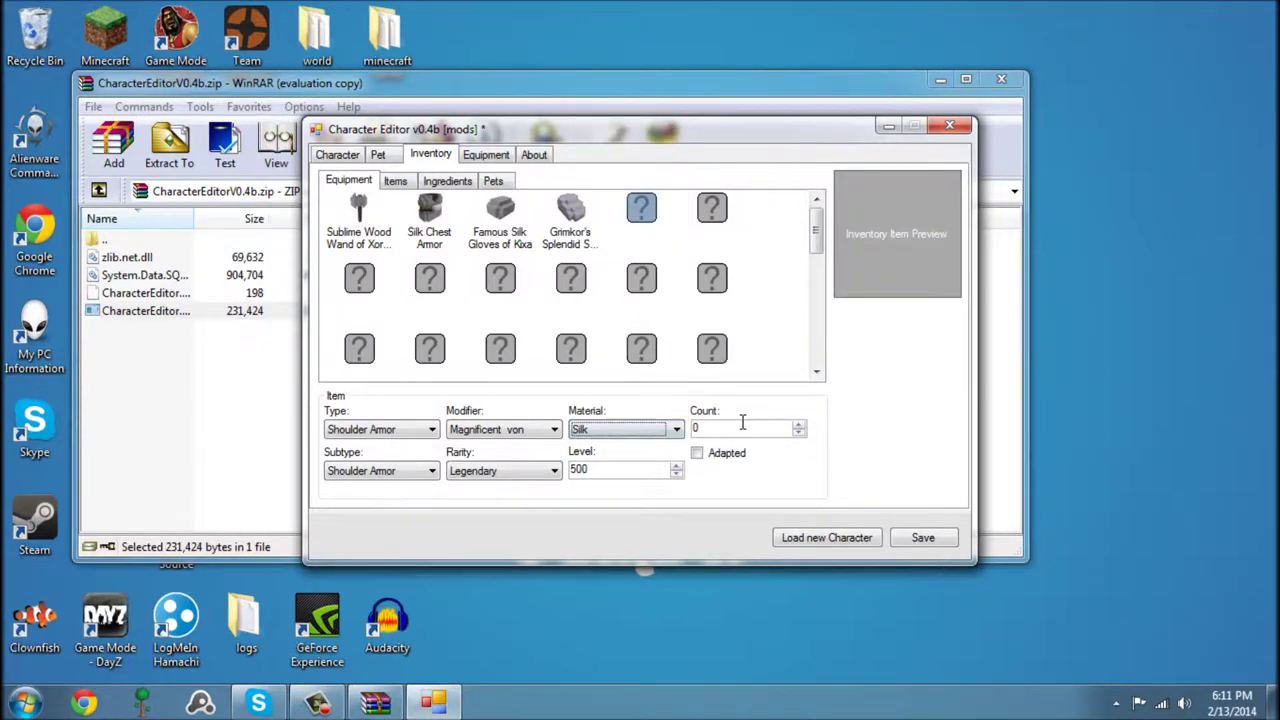
key("Tab")
Make the sixth equipment item an Amulet with the 's Pompous modifier and Legendary rarity
left_click(705, 225)
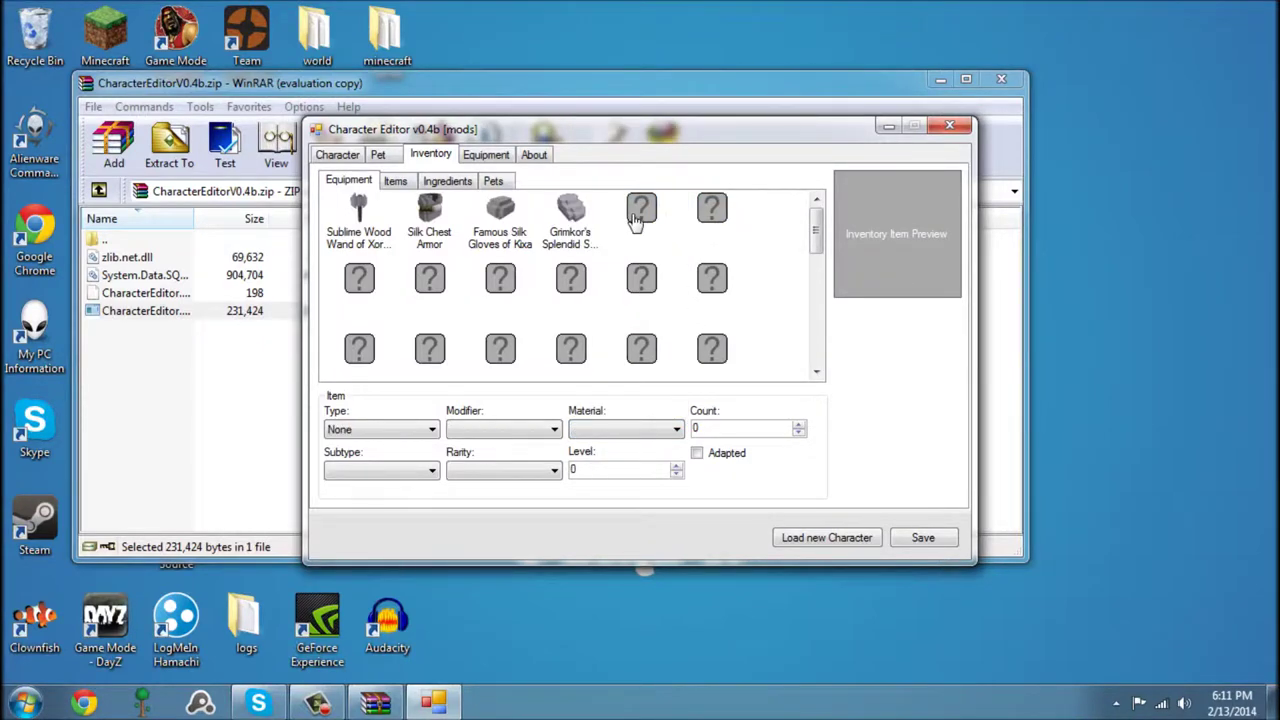
left_click(378, 432)
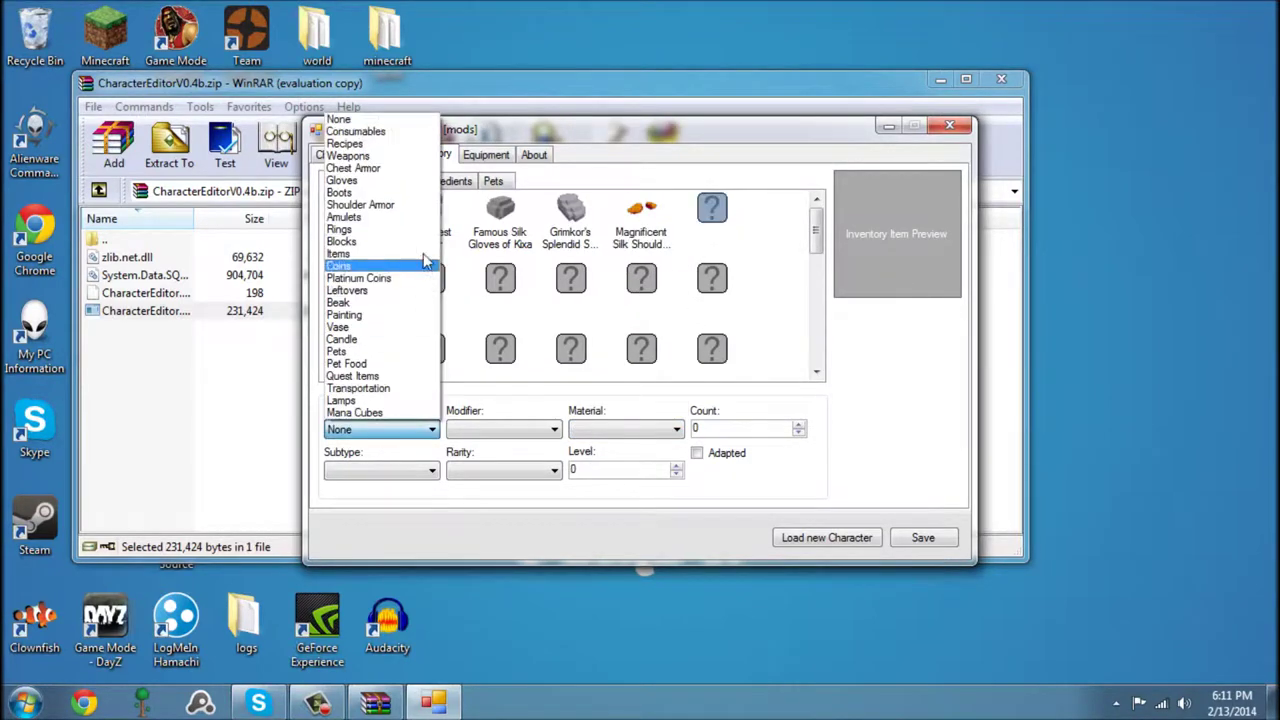
left_click(403, 220)
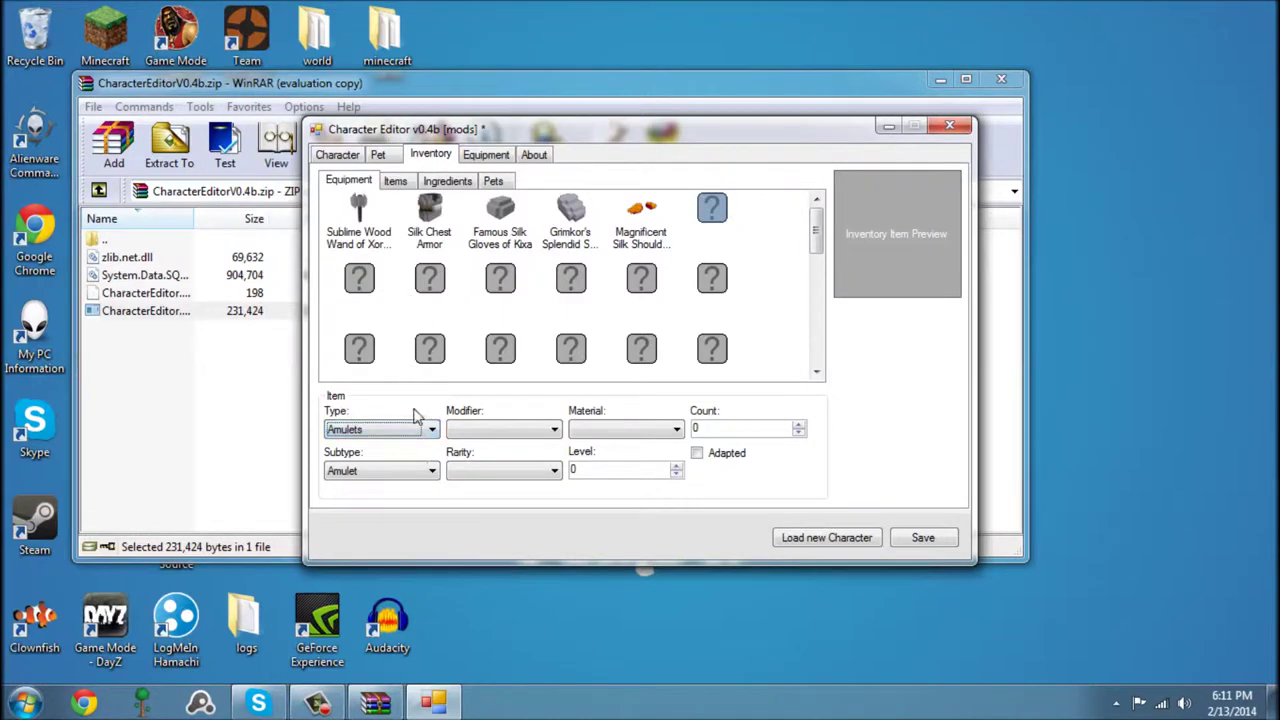
left_click(505, 430)
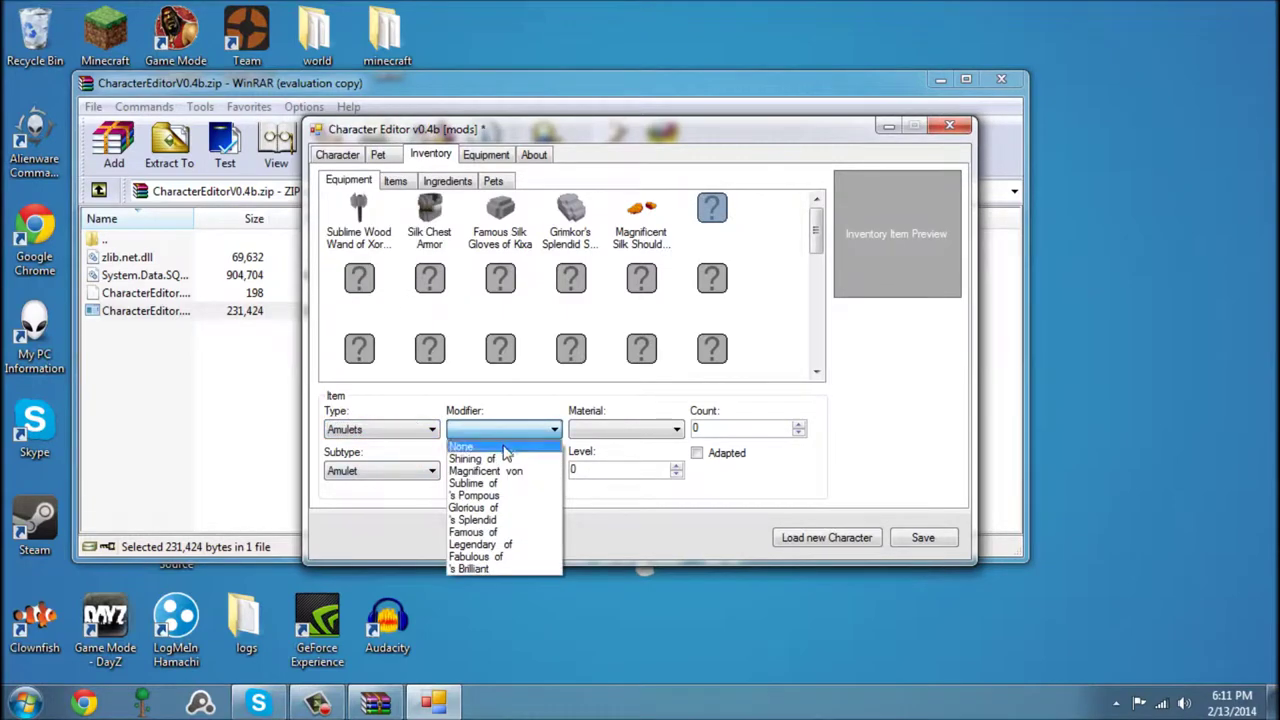
left_click(508, 497)
left_click(505, 470)
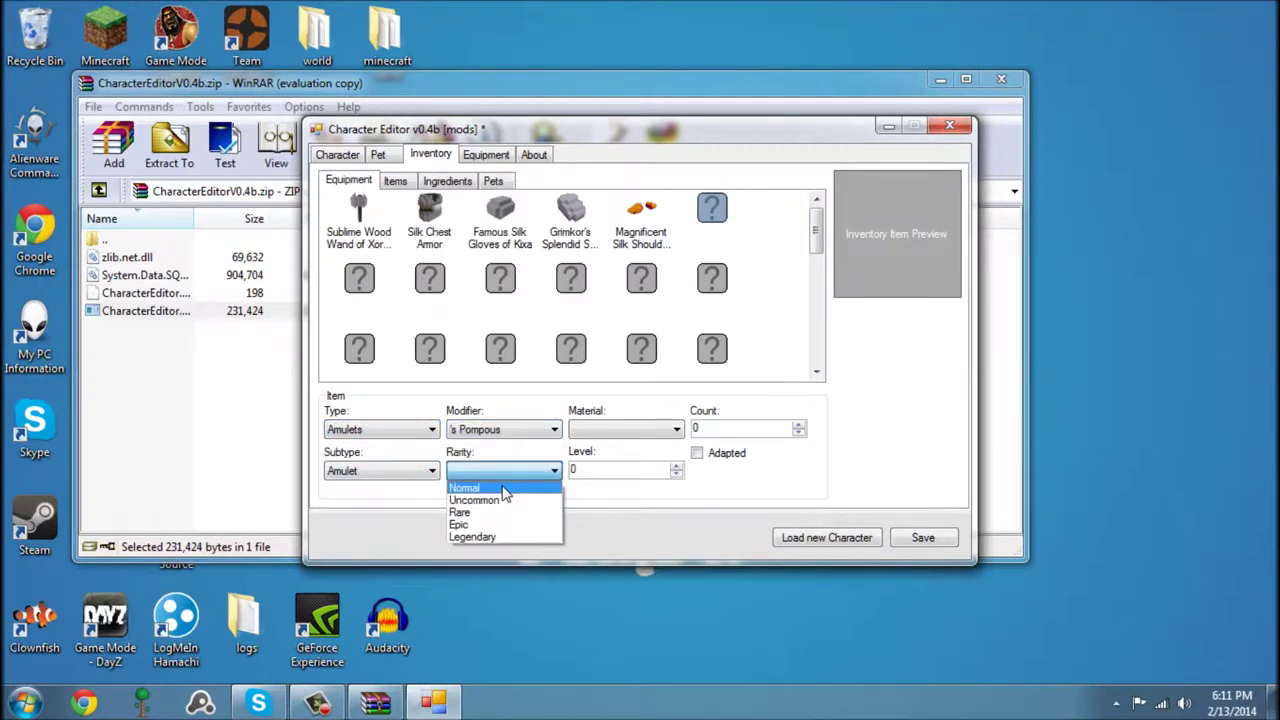
left_click(538, 538)
Set the amulet's level to 500 and its material to Emerald
left_click(601, 472)
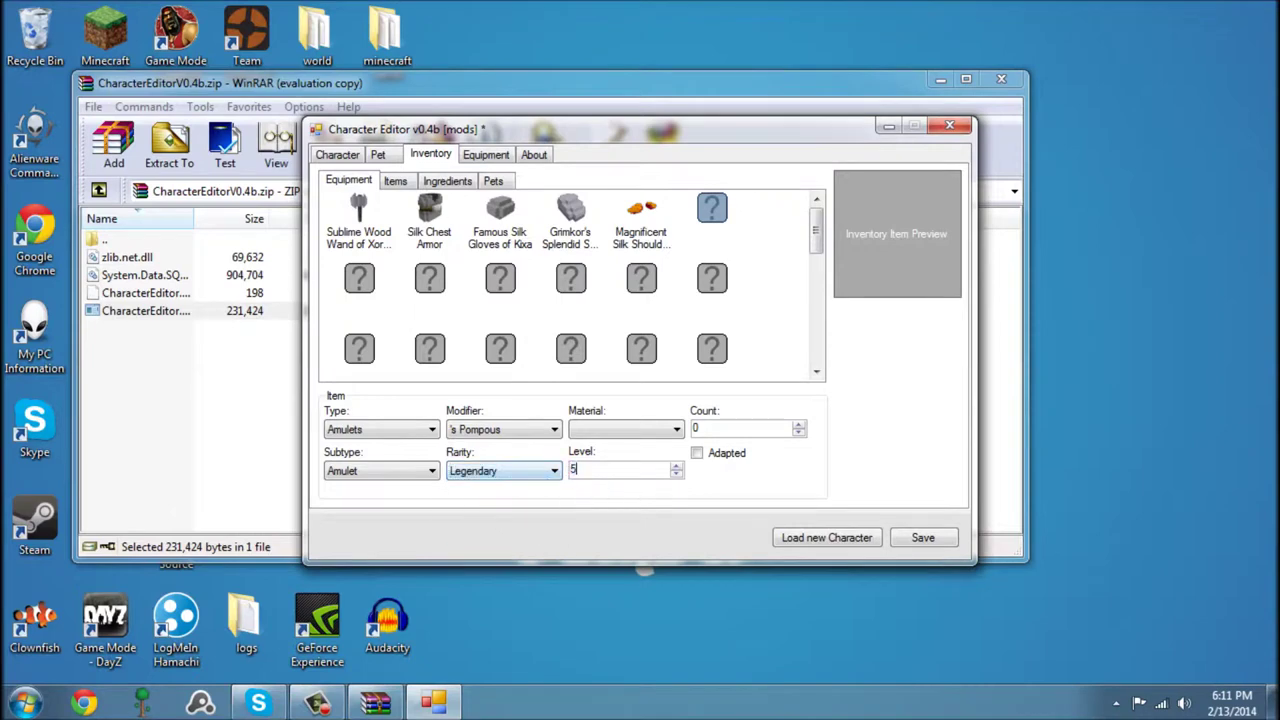
type("500")
left_click(650, 429)
left_click(607, 343)
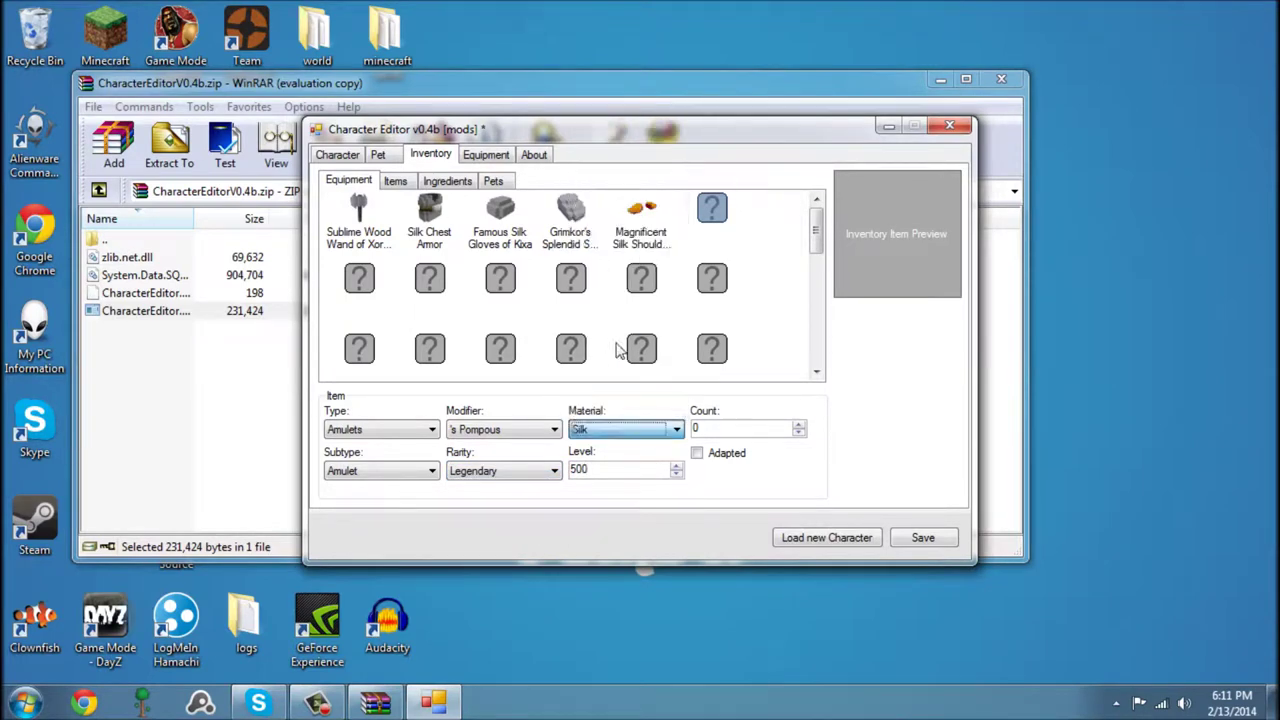
left_click(646, 429)
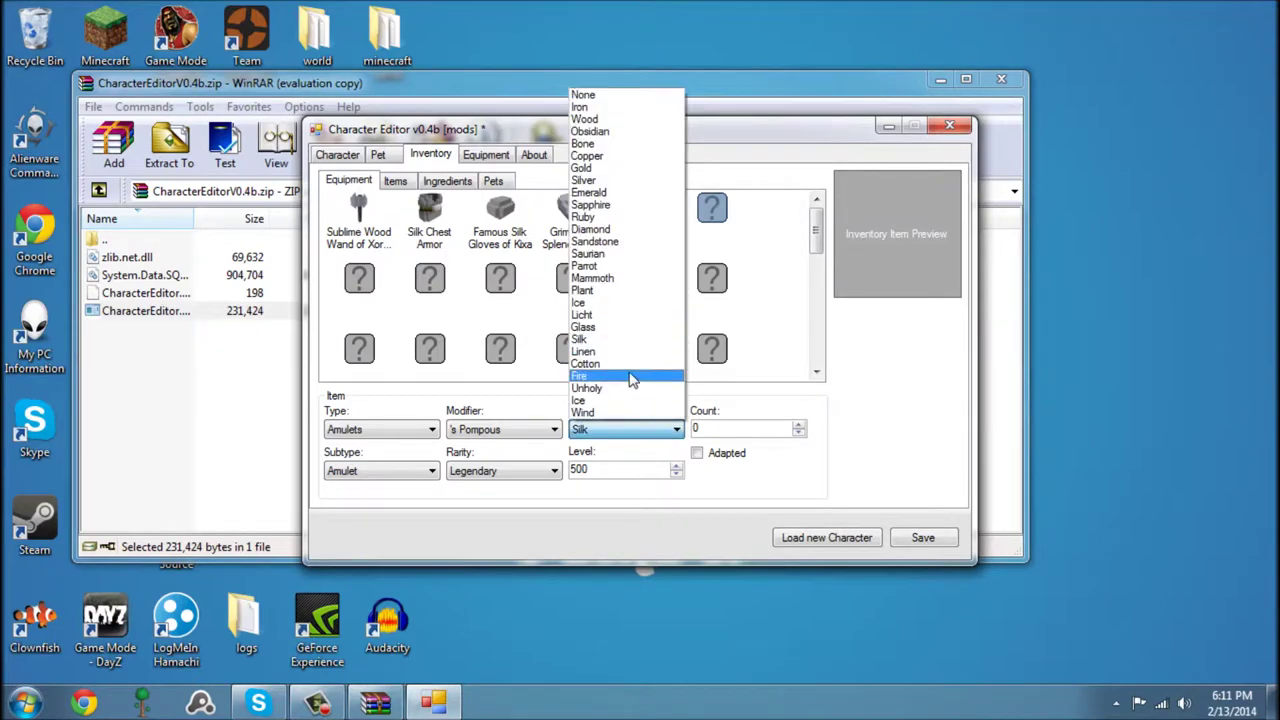
left_click(611, 194)
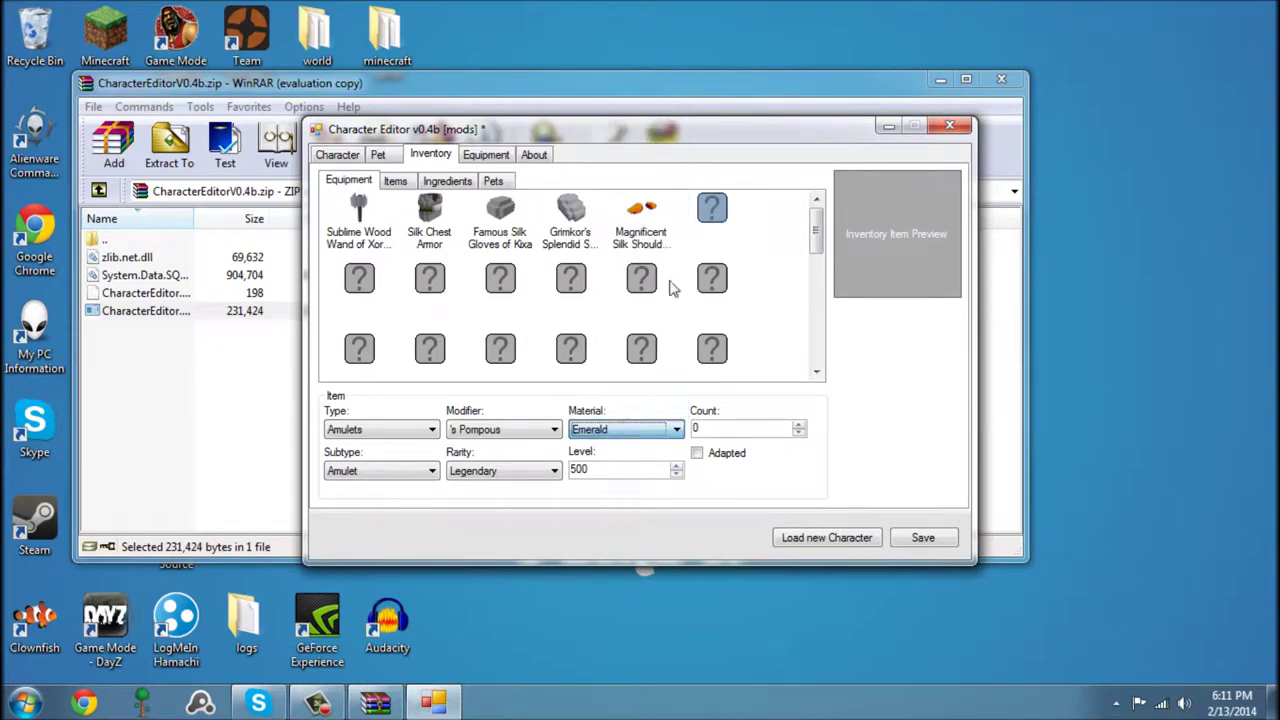
Set the amulet's count to 1 and apply it to the inventory slot
double_click(752, 429)
type("1")
left_click(362, 278)
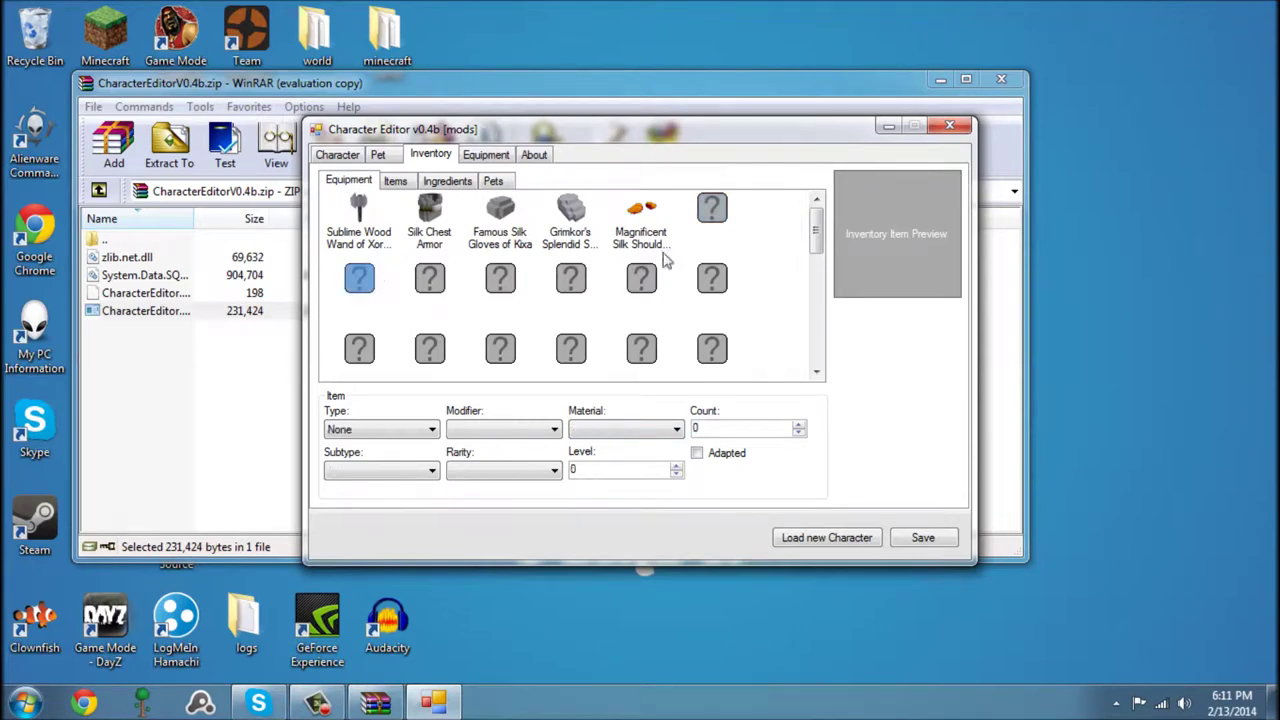
left_click(714, 222)
Make the seventh equipment item a Ring with Legendary rarity and the Glorious of modifier
left_click(360, 300)
left_click(381, 432)
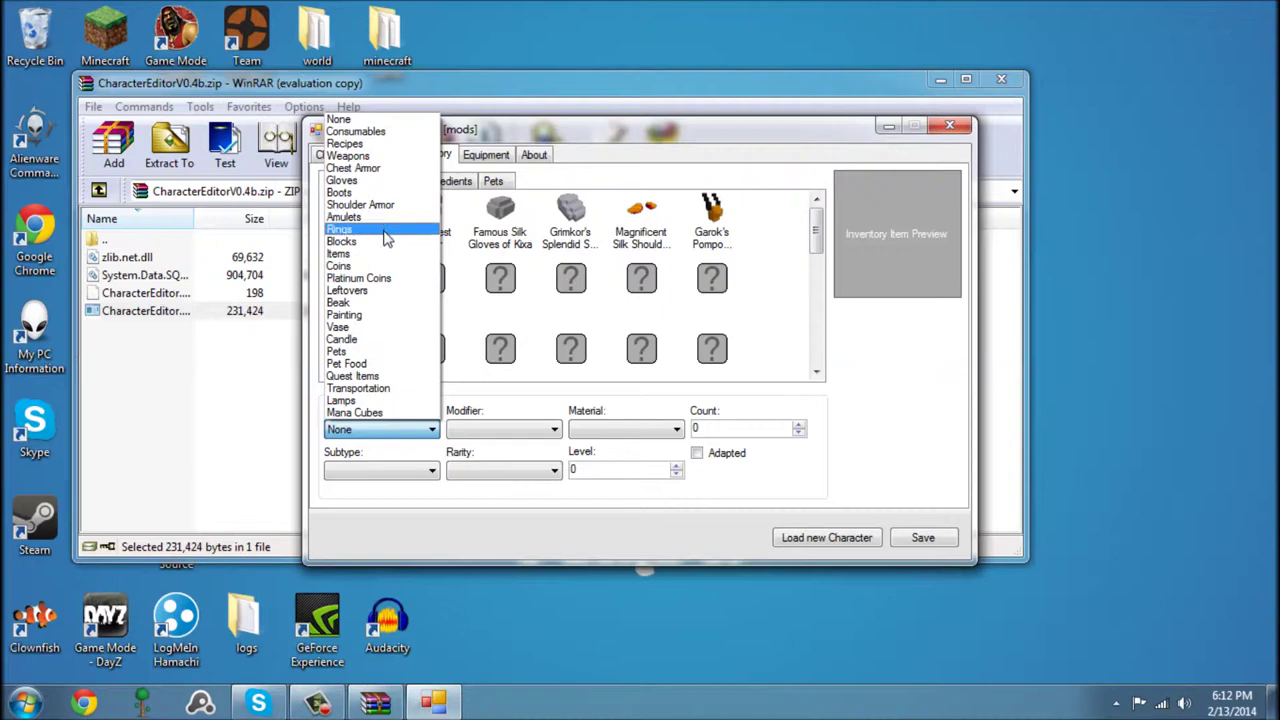
left_click(384, 232)
left_click(430, 471)
left_click(527, 487)
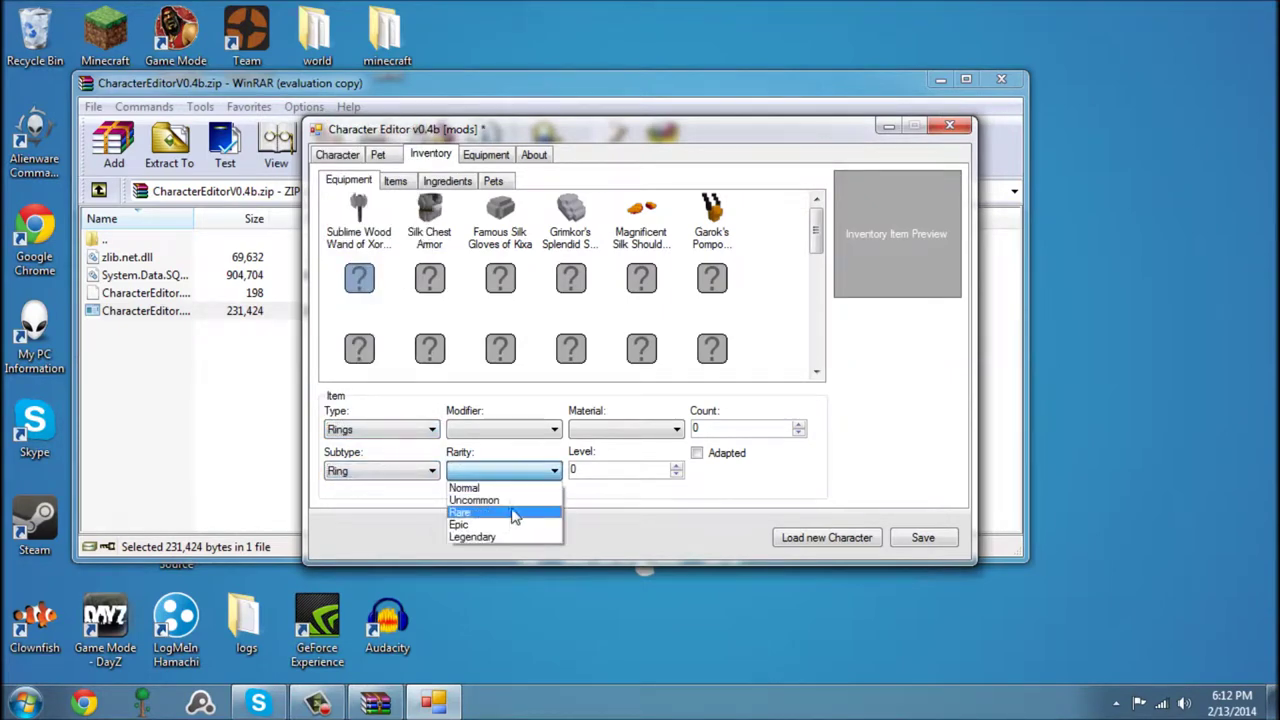
left_click(508, 536)
left_click(503, 429)
left_click(505, 503)
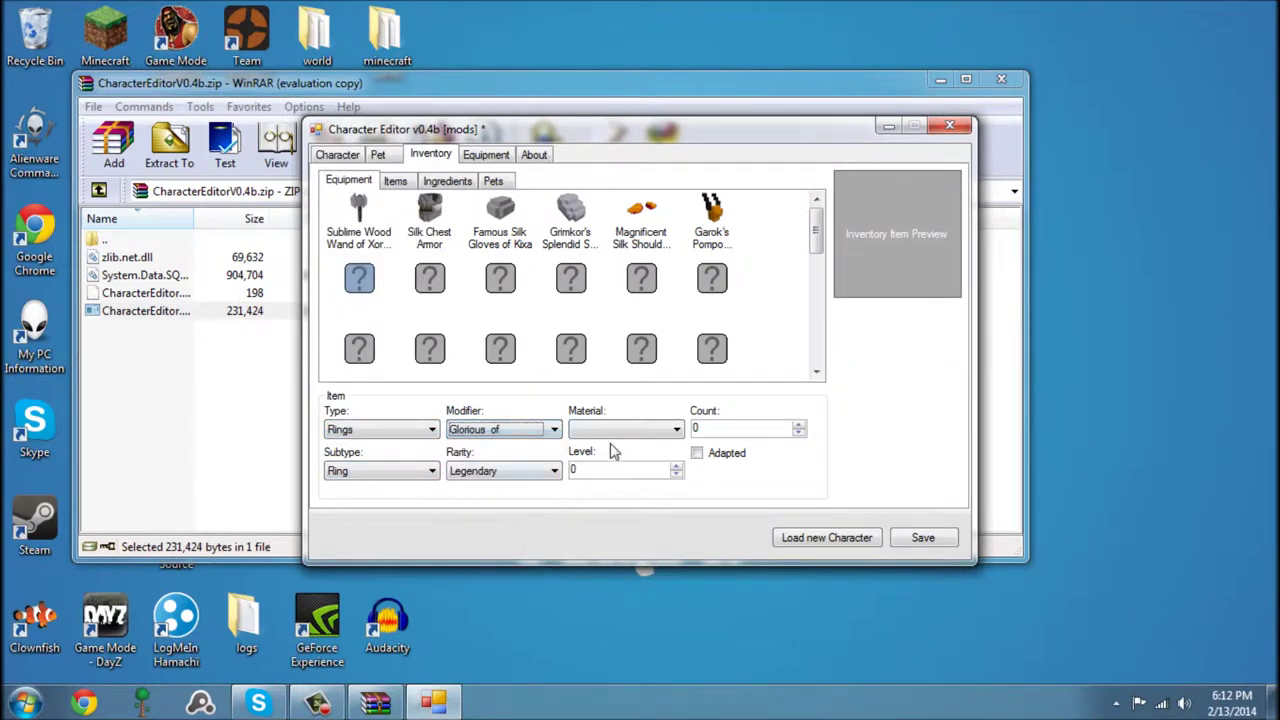
Set the ring's material to Emerald, its level to 500 and its count to 1
left_click(625, 430)
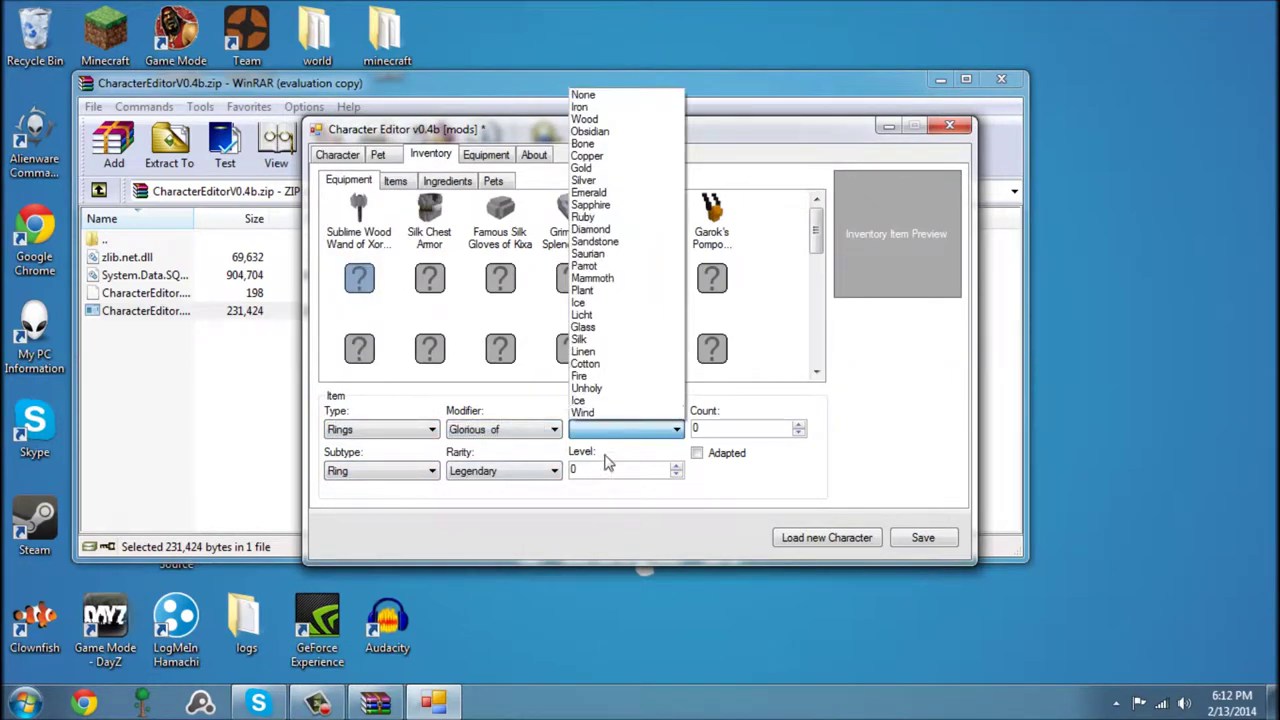
left_click(598, 192)
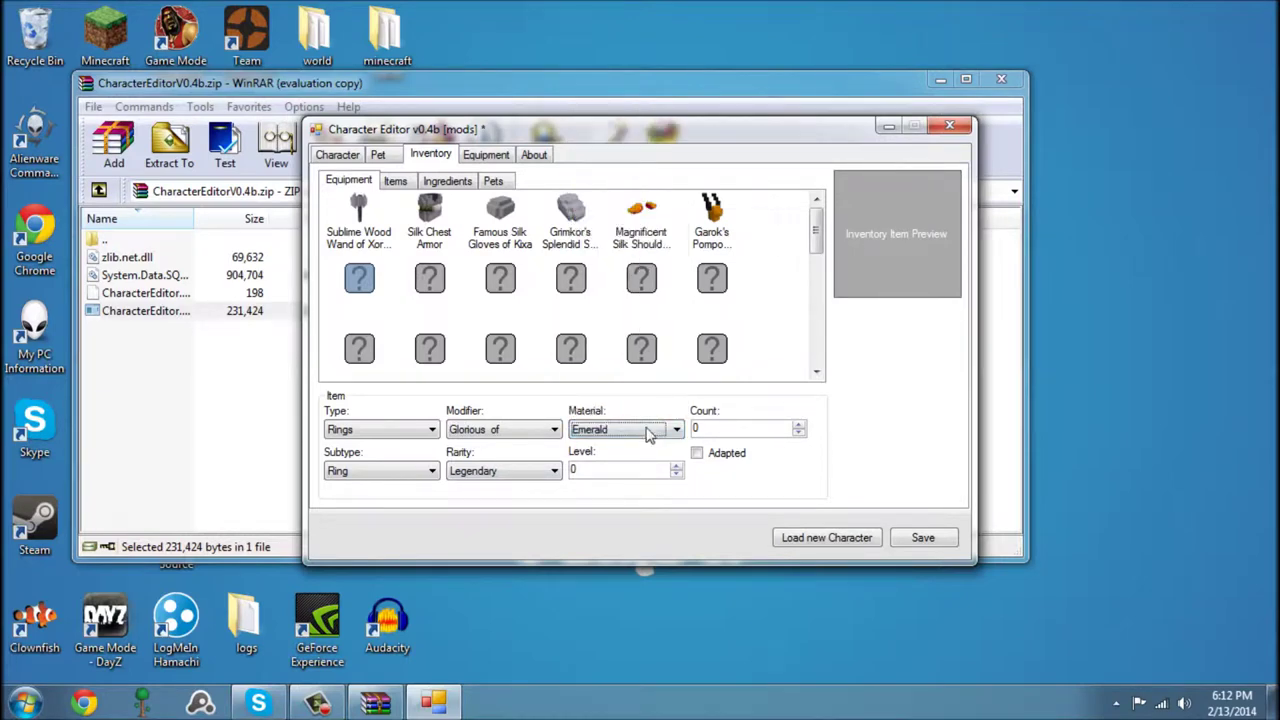
double_click(640, 465)
type("50")
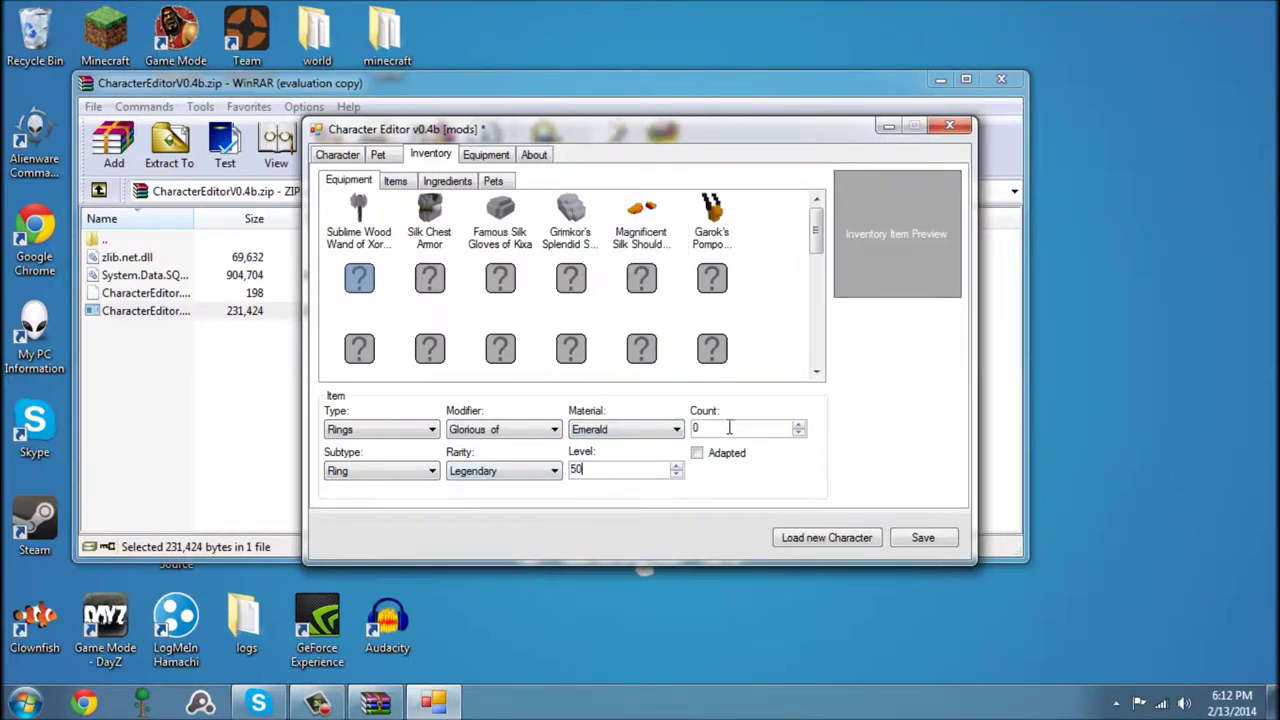
type("0")
double_click(745, 428)
type("1")
Apply the ring to the seventh equipment slot and review the amulet, shoulder armor and boots
left_click(705, 220)
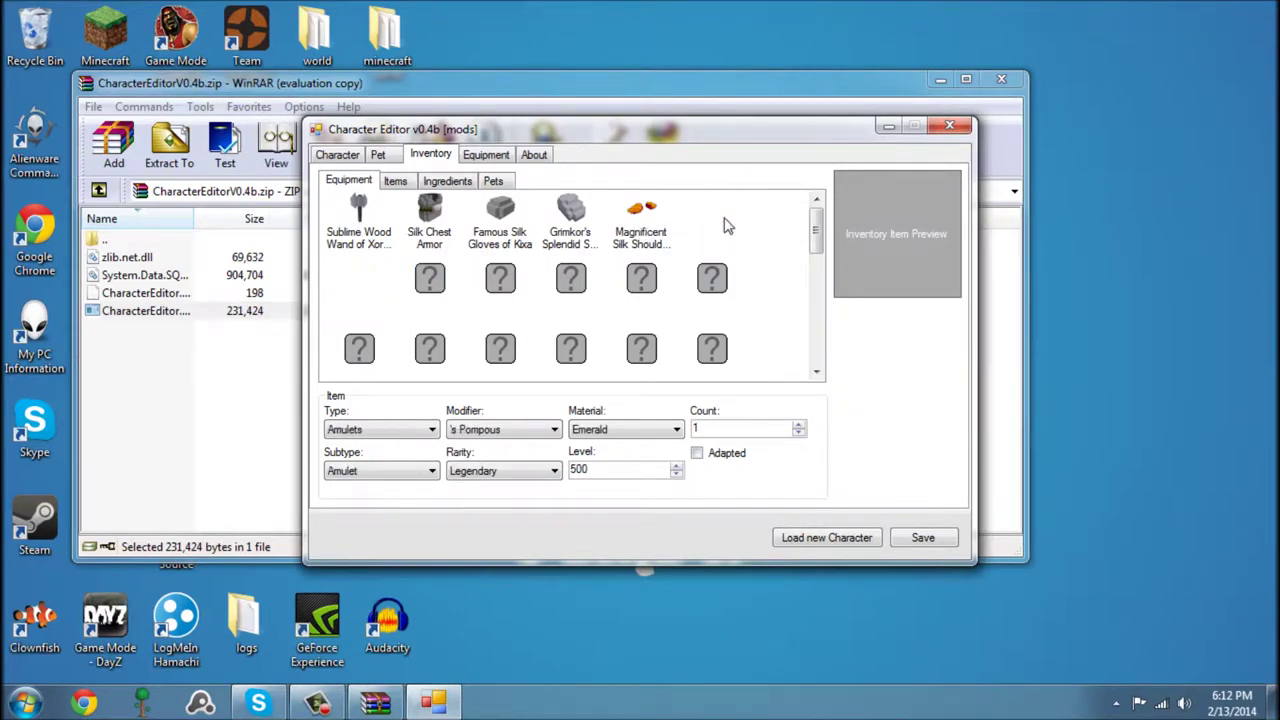
left_click(720, 222)
left_click(641, 218)
left_click(571, 218)
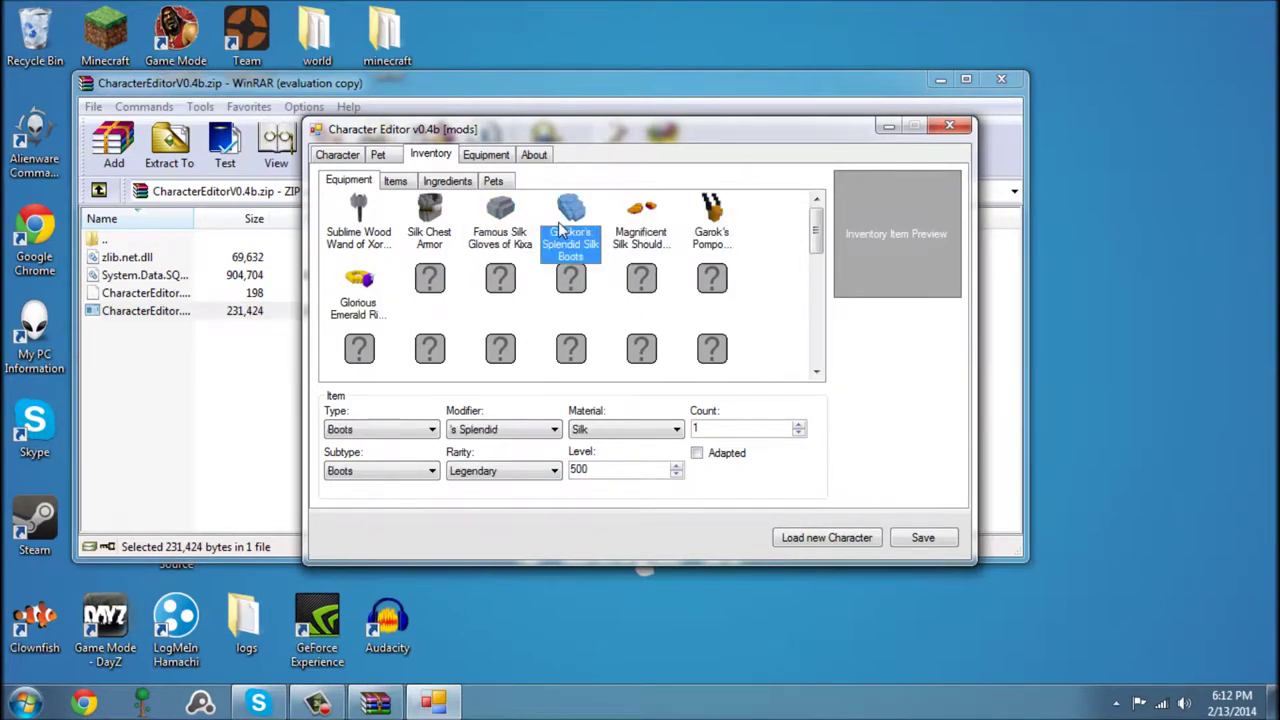
Try to add a Collie to the first slot of the pets inventory
left_click(505, 183)
left_click(360, 212)
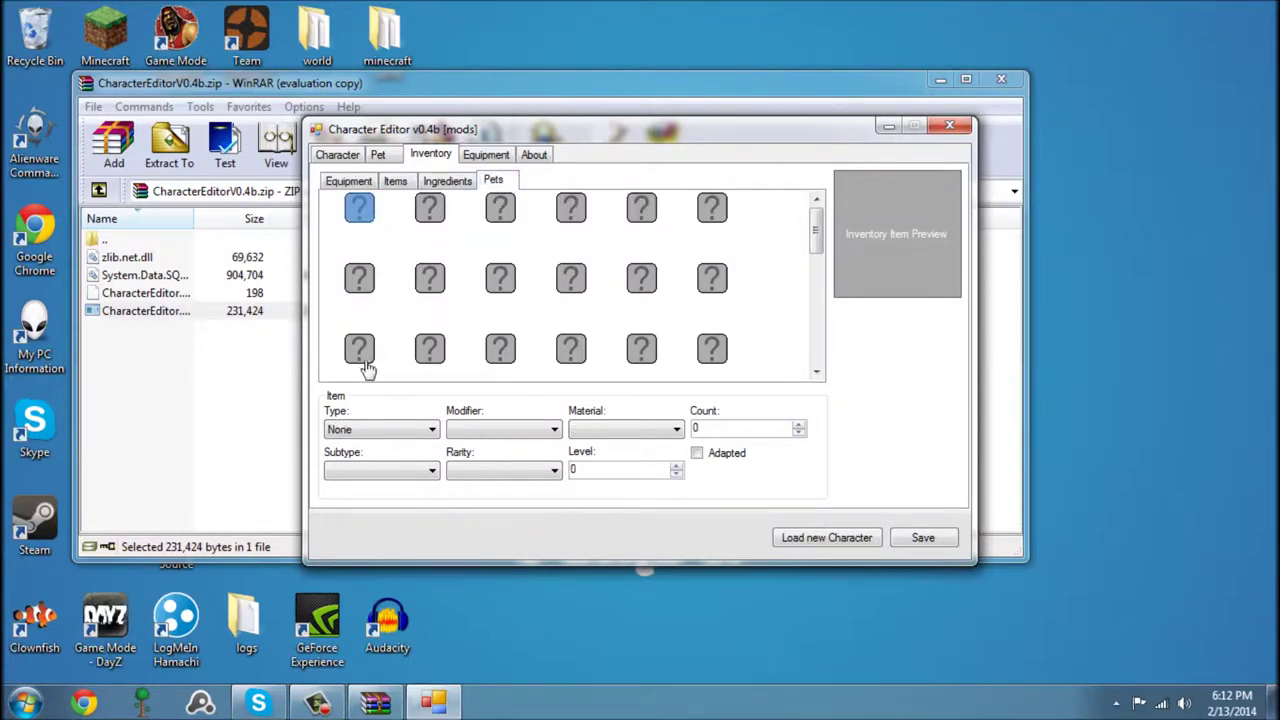
left_click(383, 431)
left_click(350, 358)
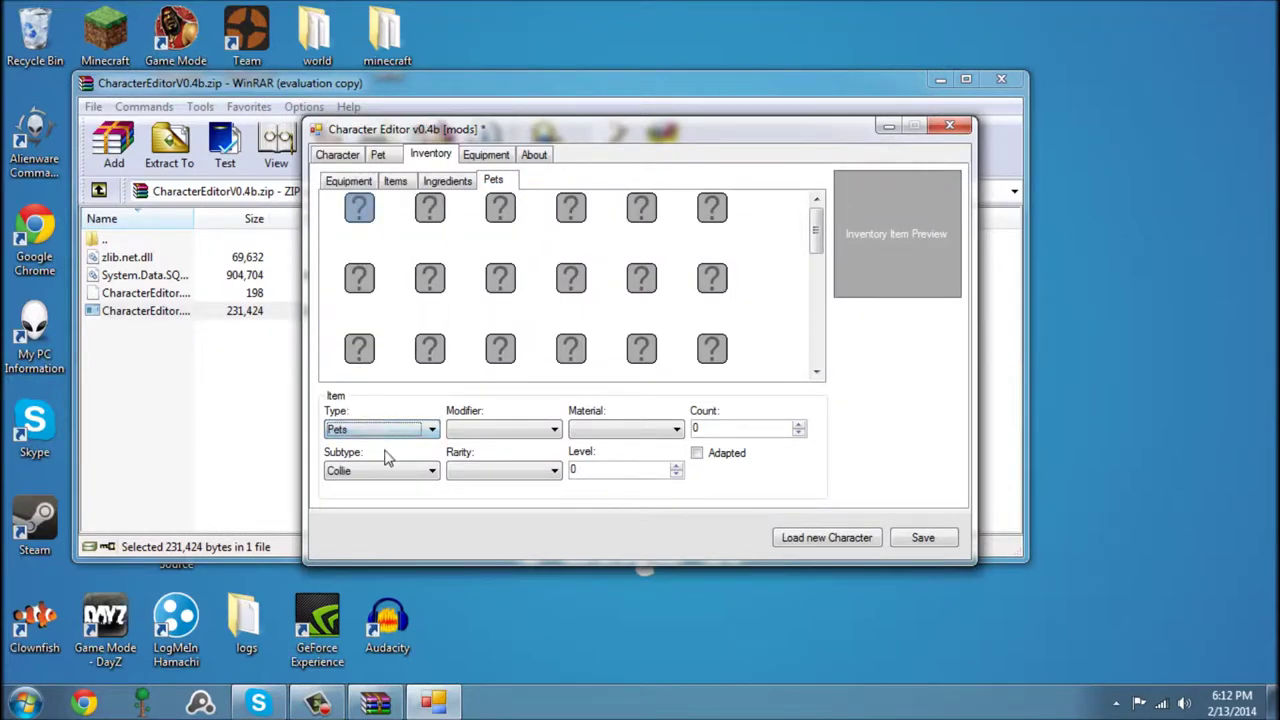
left_click(400, 471)
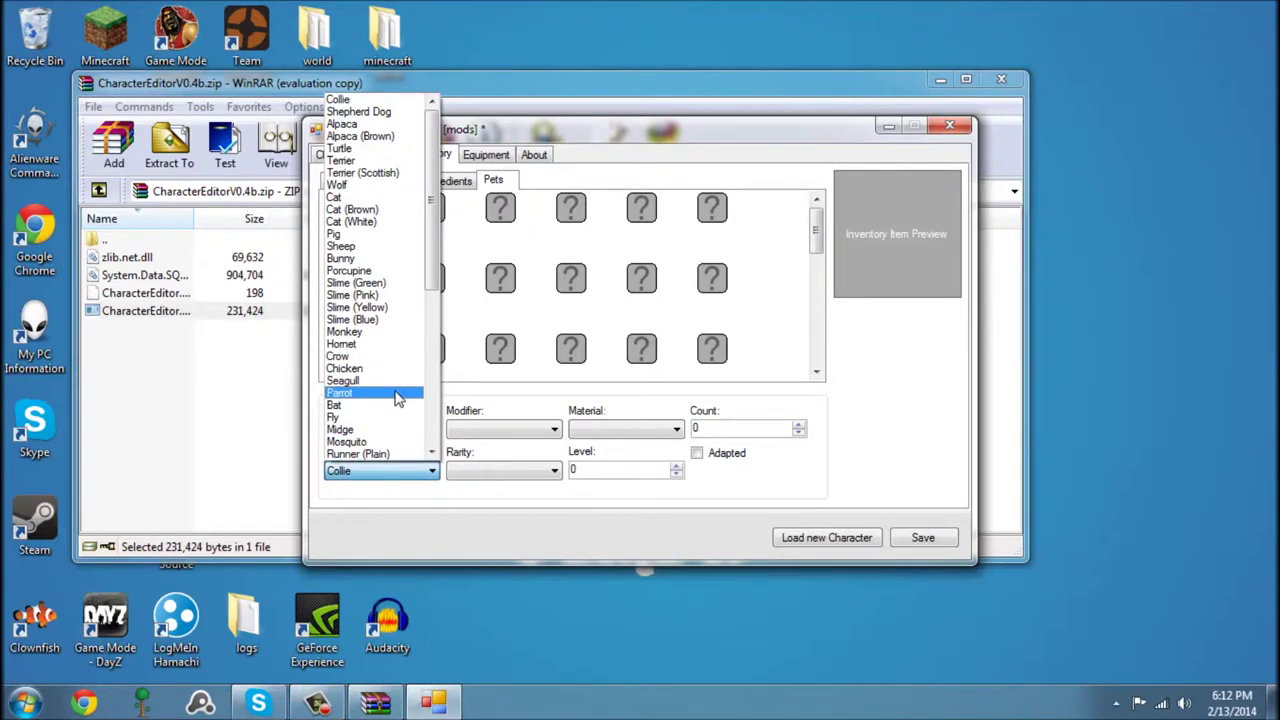
left_click(494, 428)
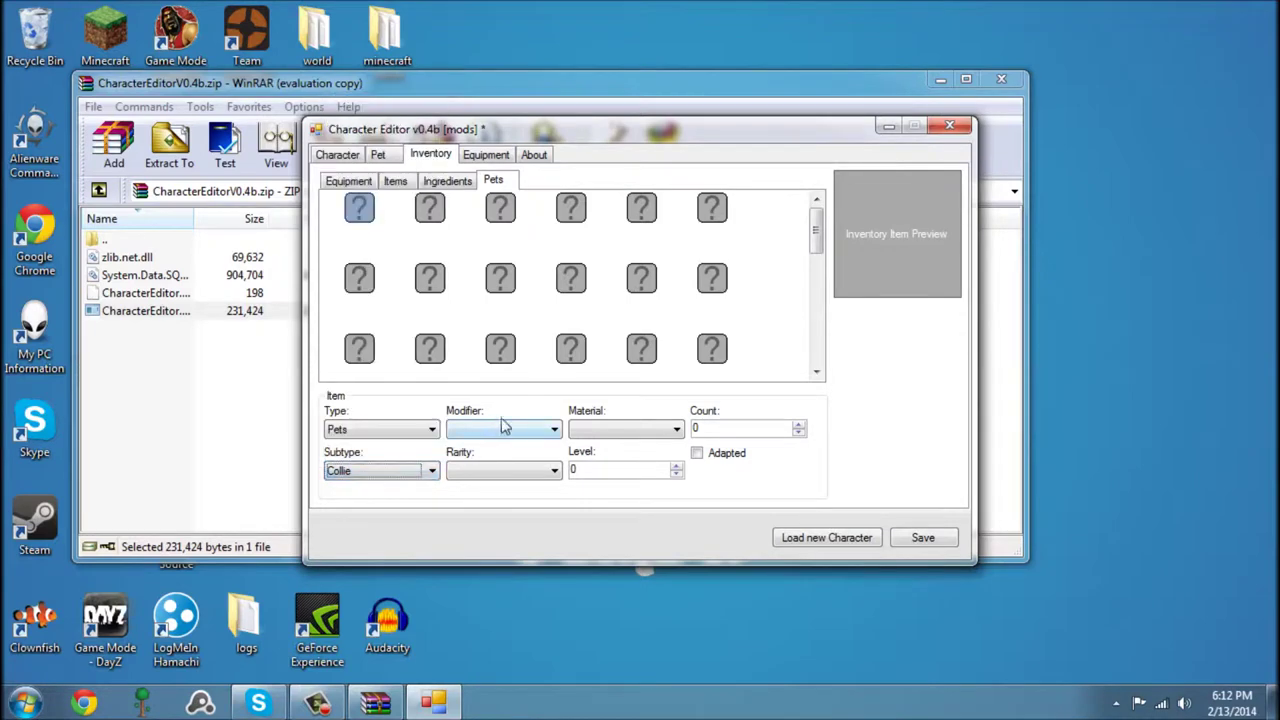
left_click(428, 212)
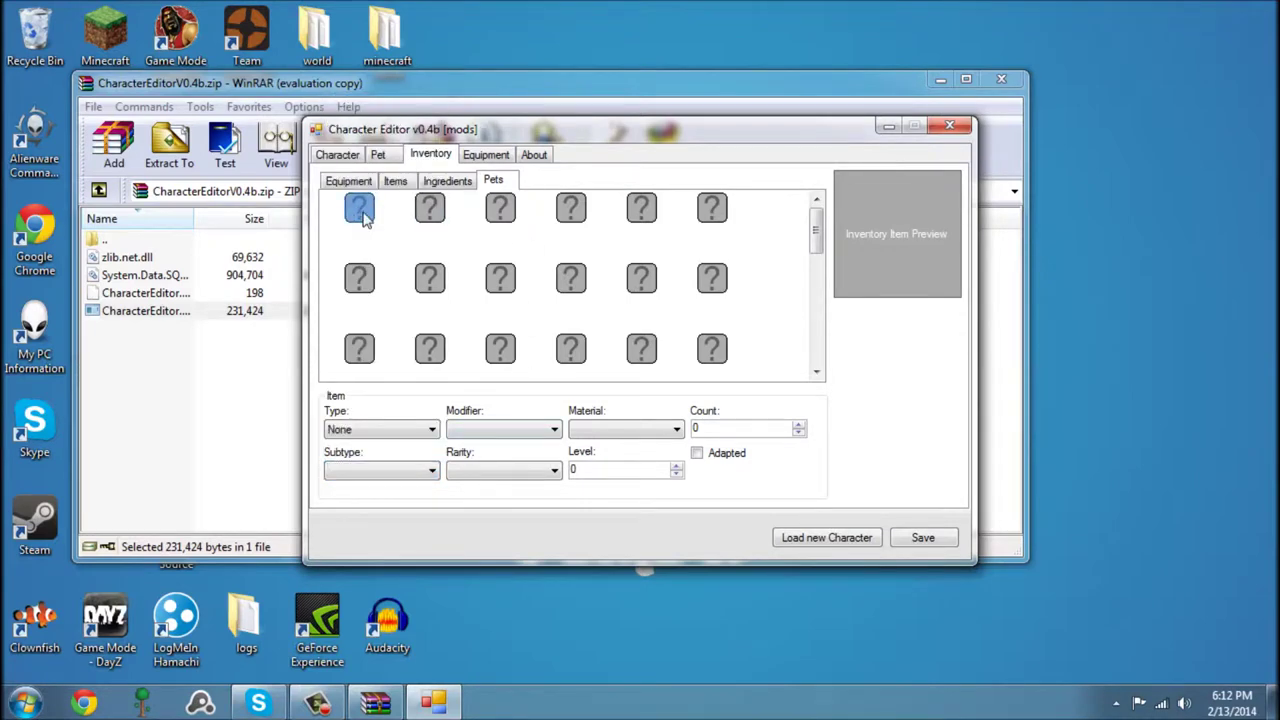
Try to fill the second pet slot with a Pets item of subtype Collie
left_click(386, 430)
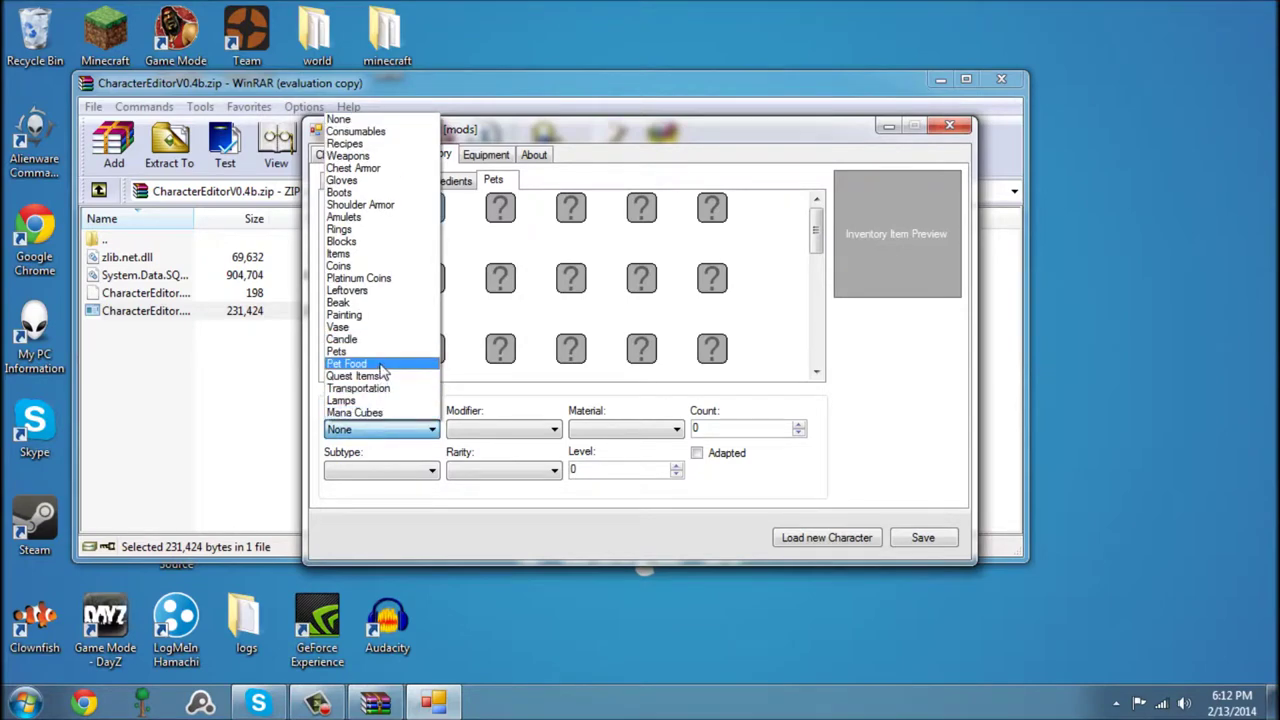
left_click(381, 366)
left_click(425, 431)
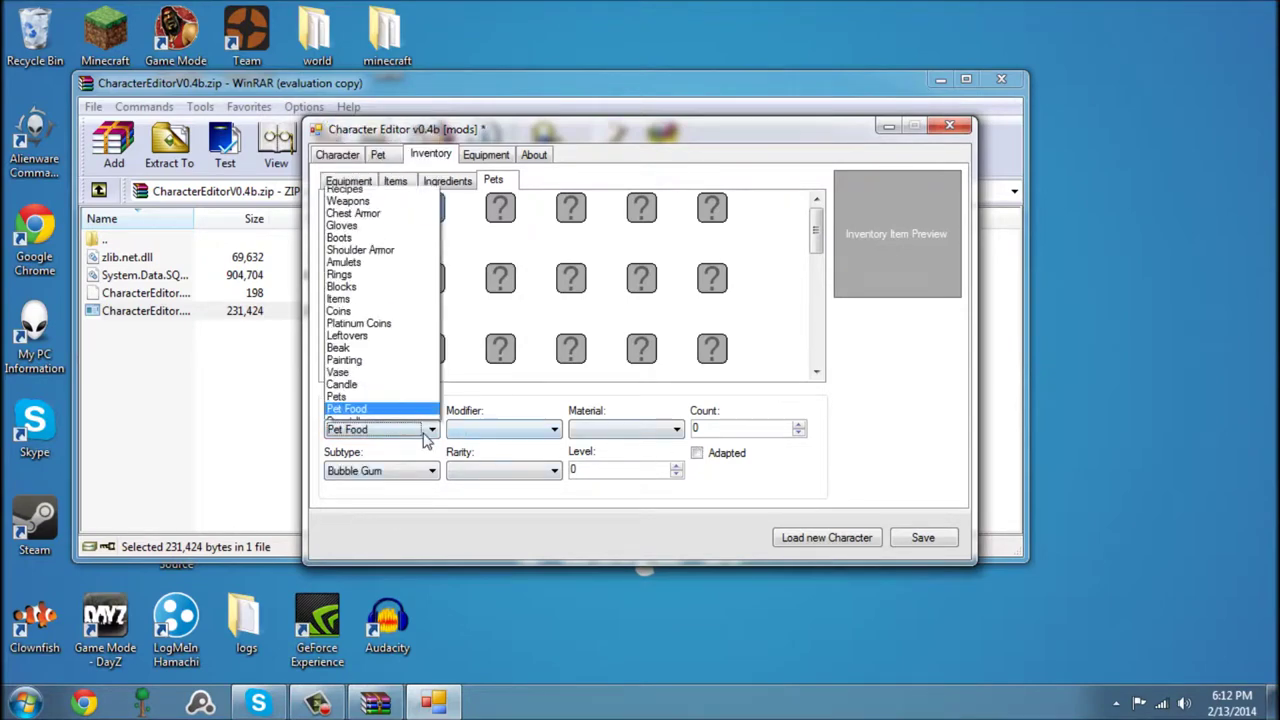
left_click(423, 366)
double_click(766, 428)
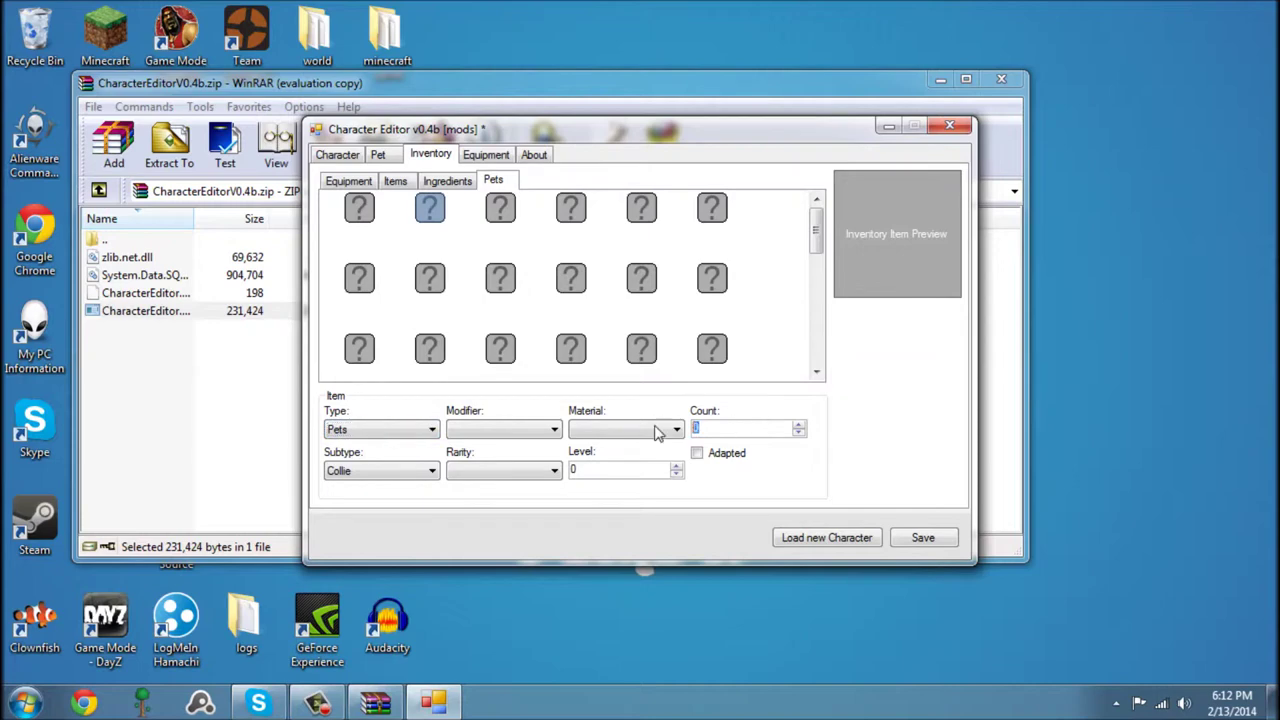
left_click(506, 222)
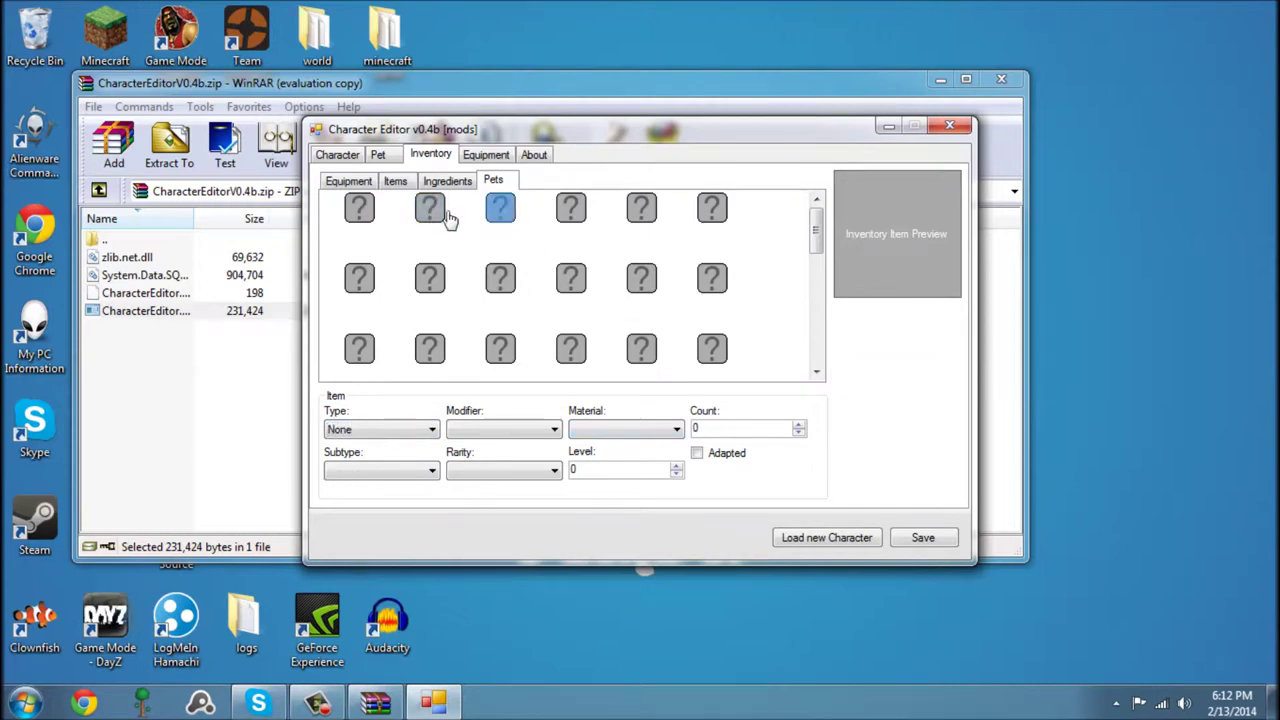
Make the second pet slot a Duckbill with a count of 1
left_click(448, 218)
left_click(420, 470)
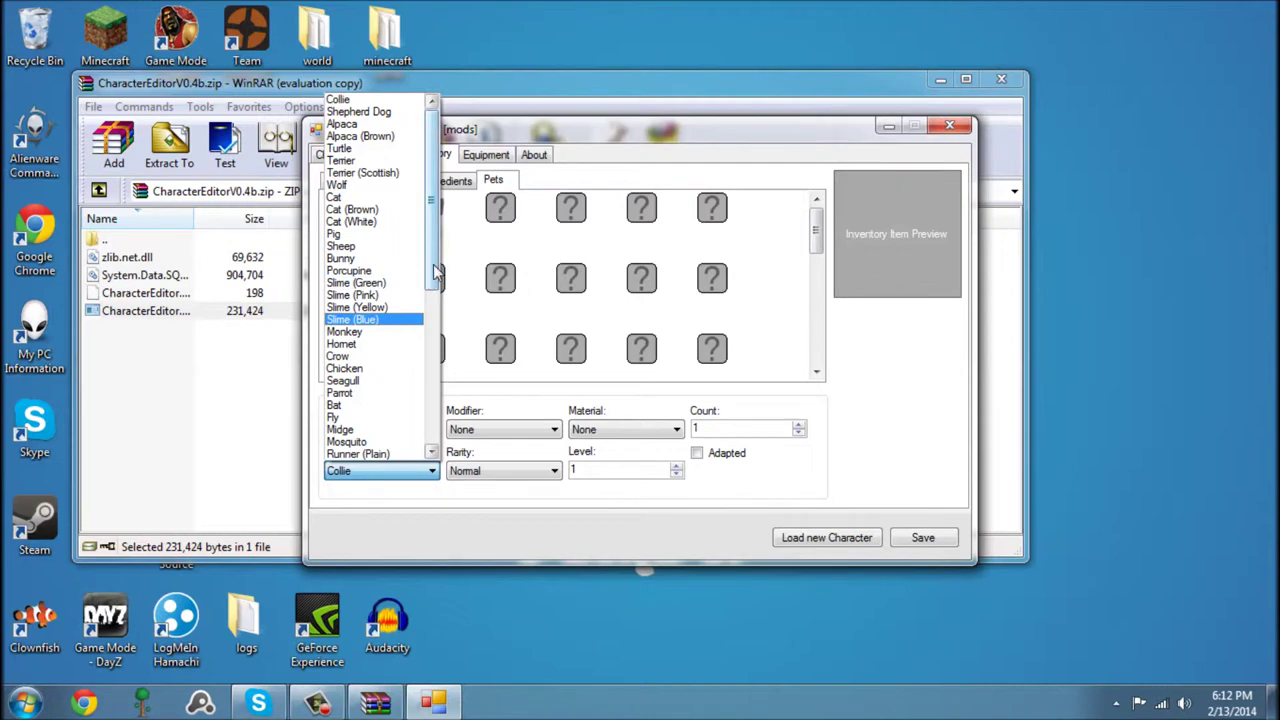
left_click_drag(436, 272, 418, 430)
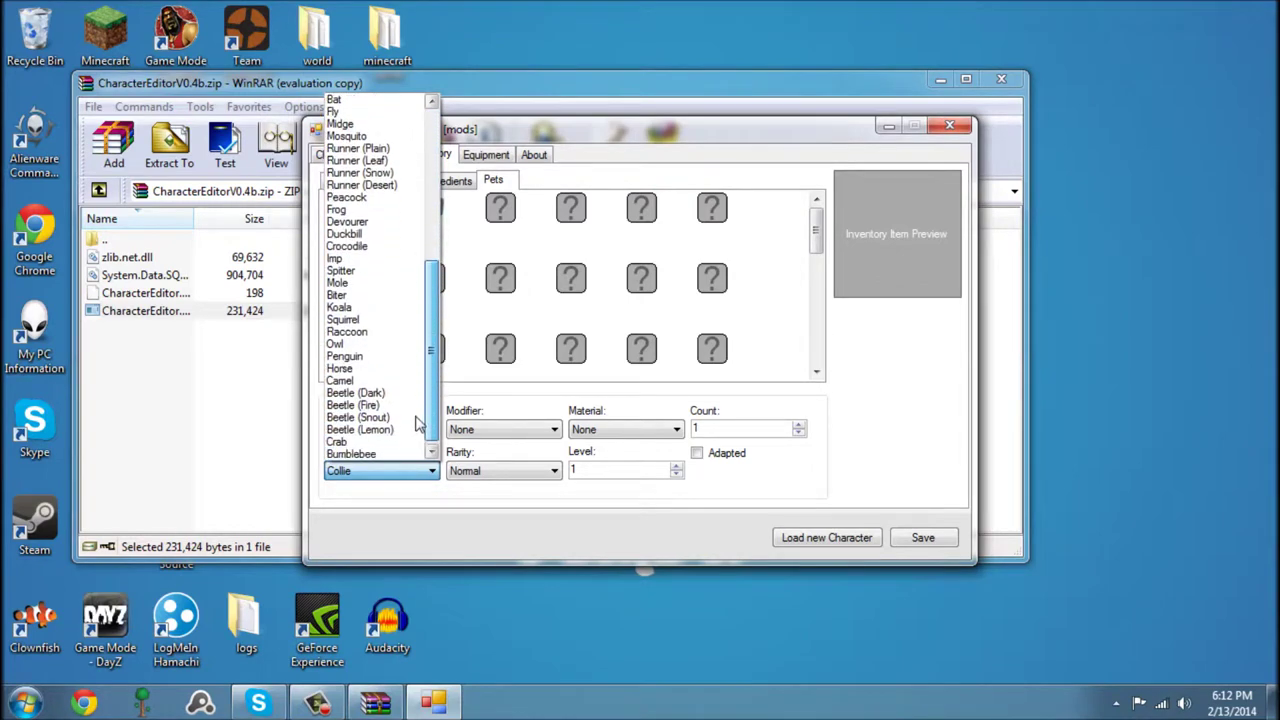
left_click(376, 234)
Give the Duckbill Legendary rarity and the 's Pompous modifier
left_click(550, 434)
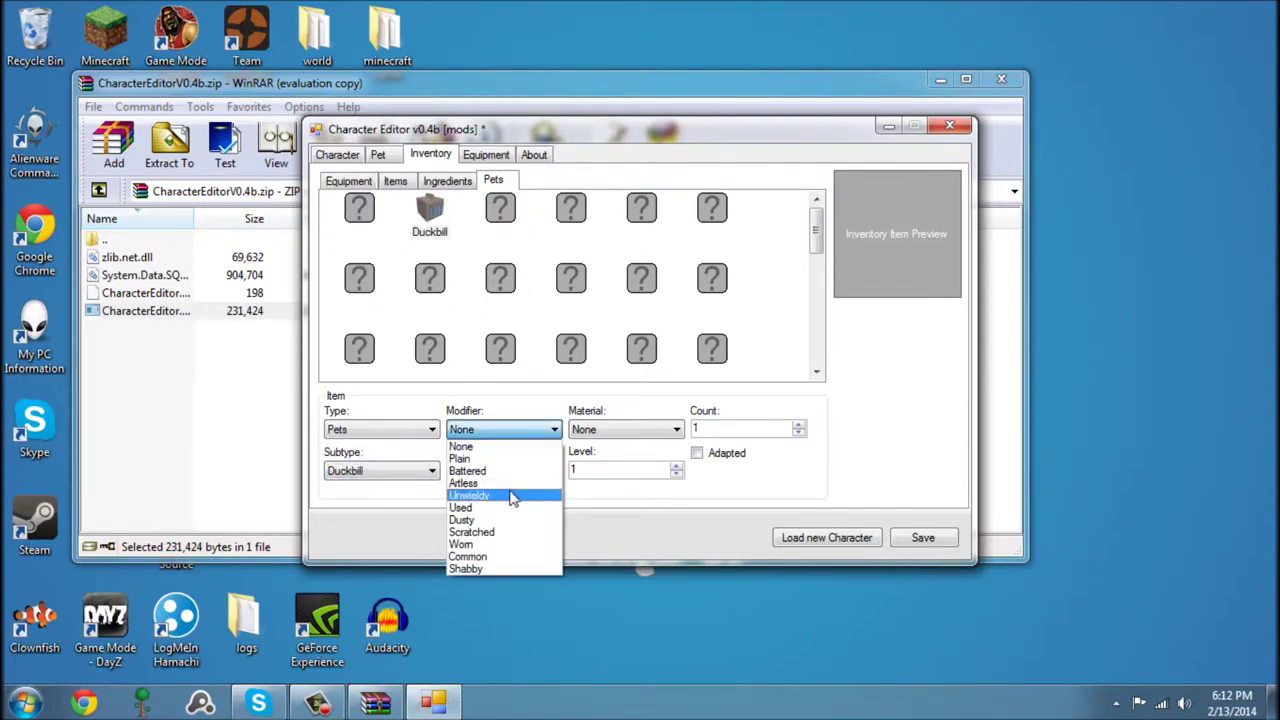
left_click(595, 522)
left_click(553, 471)
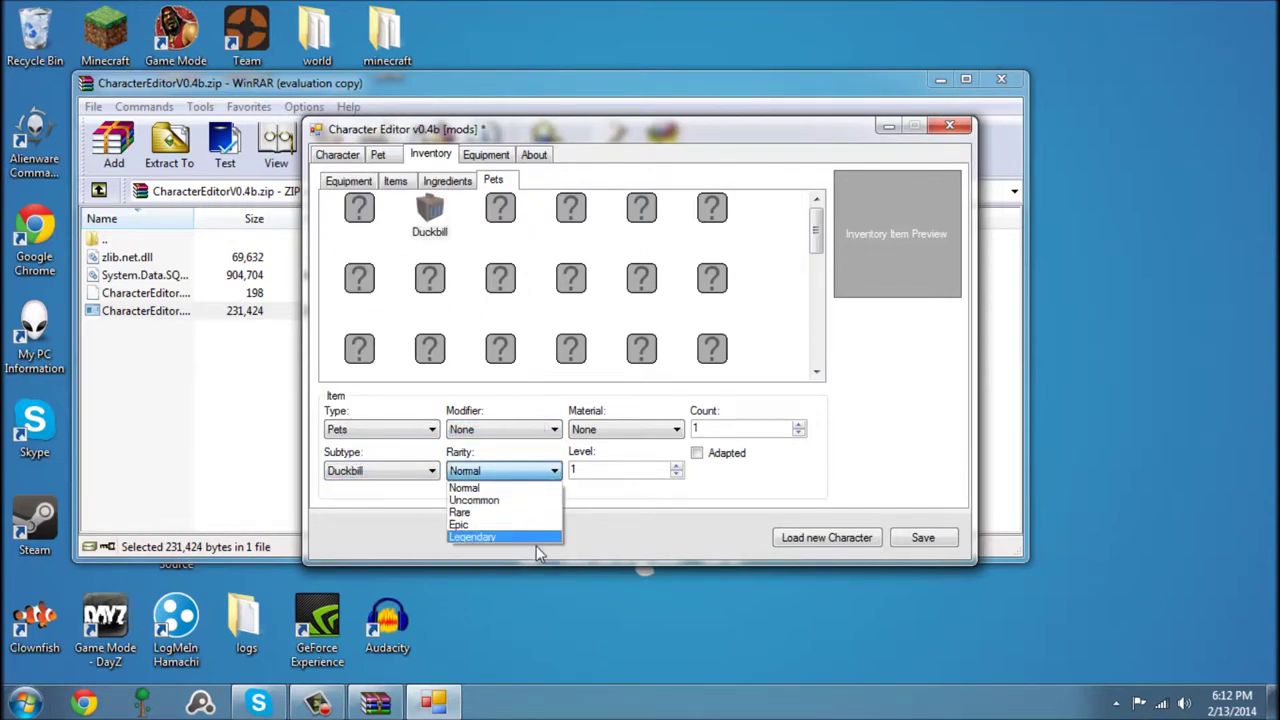
left_click(525, 538)
left_click(516, 434)
left_click(525, 491)
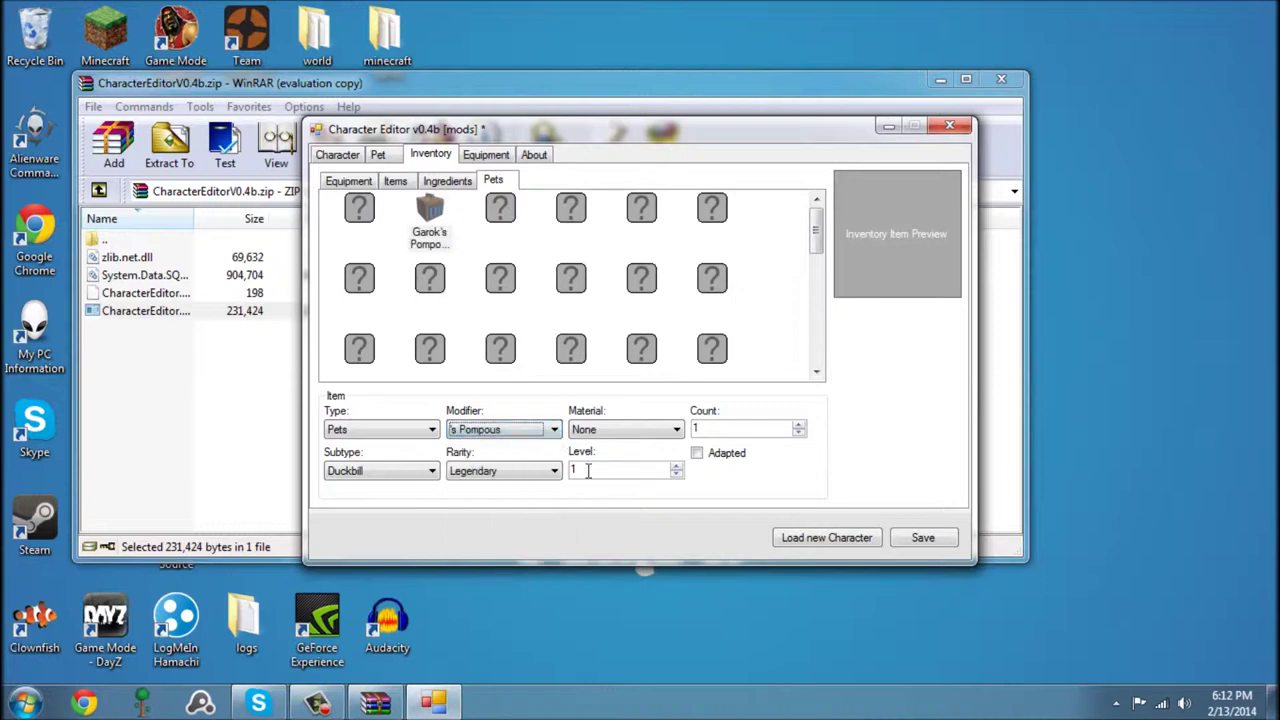
Set the Duckbill's level to 500 and apply it to the pet slot
key("Tab")
type("500")
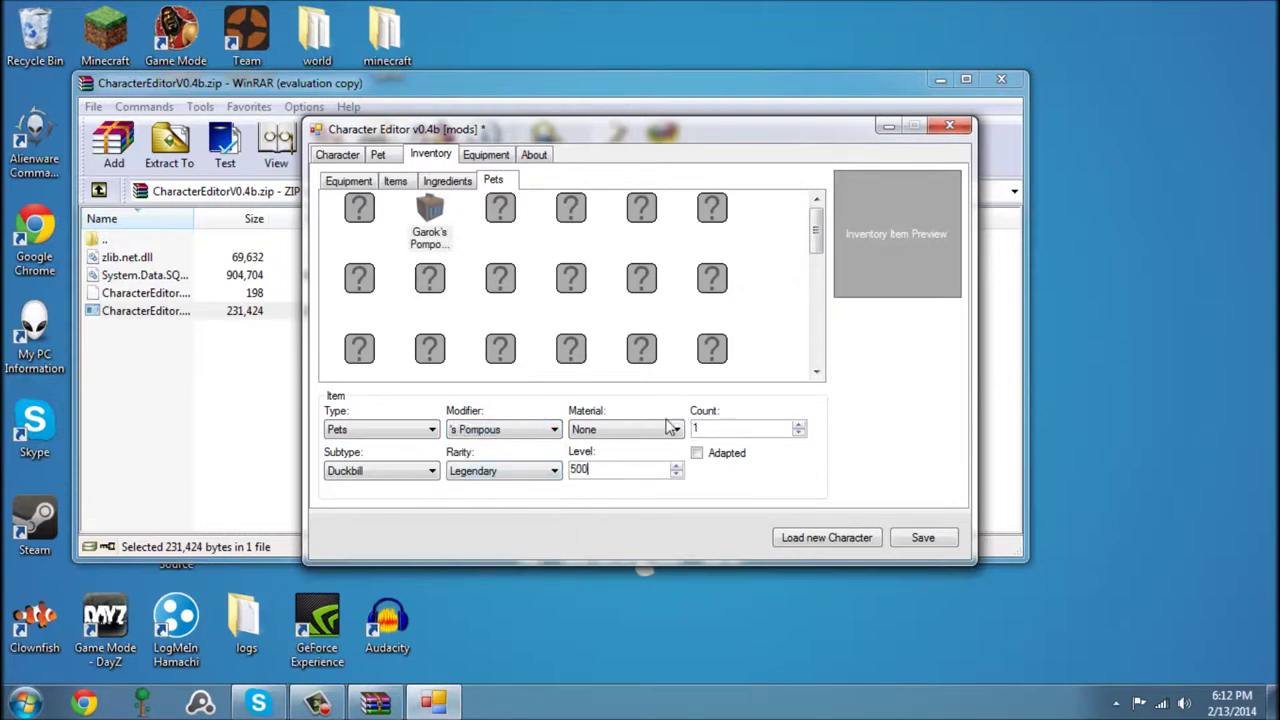
left_click(672, 429)
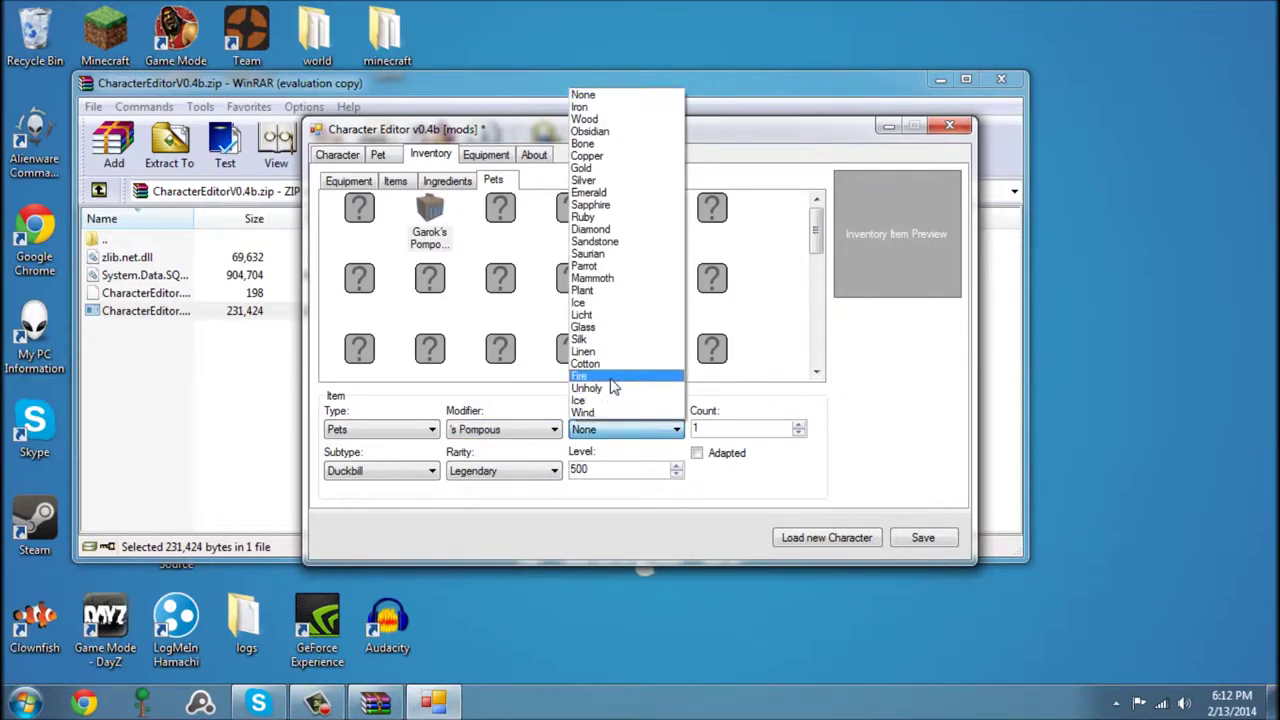
left_click(723, 492)
left_click(740, 429)
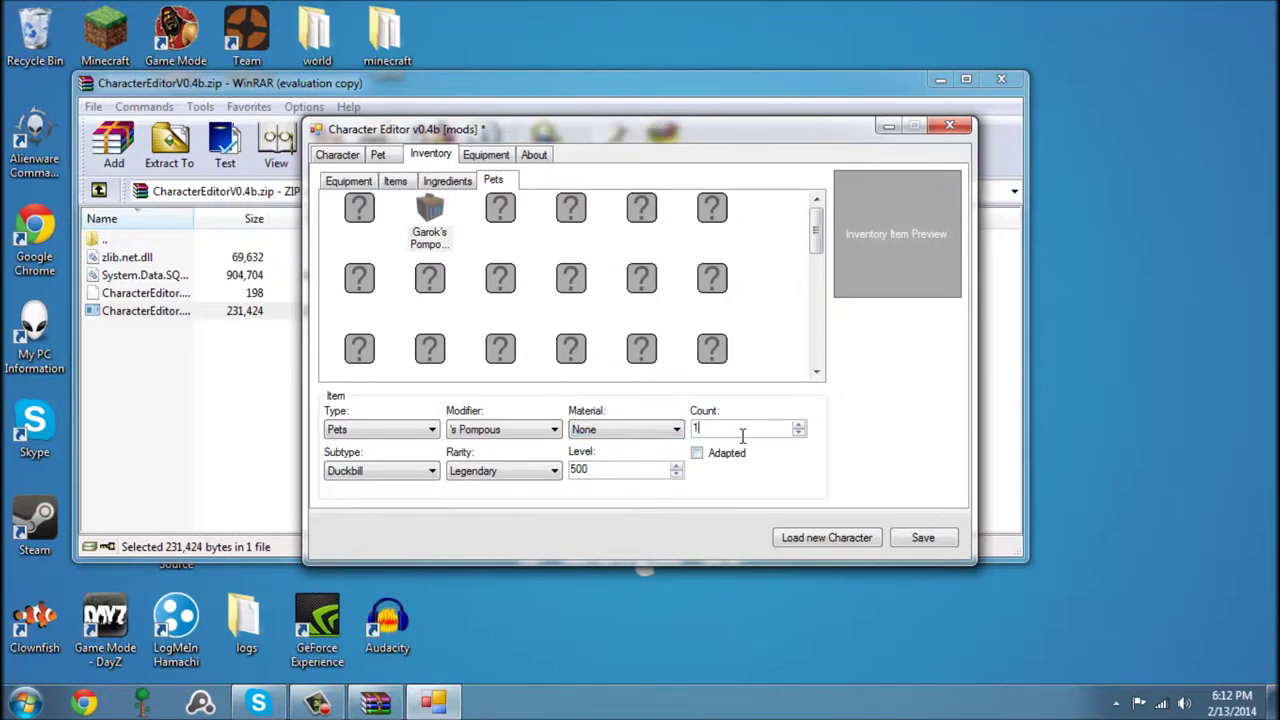
left_click(495, 207)
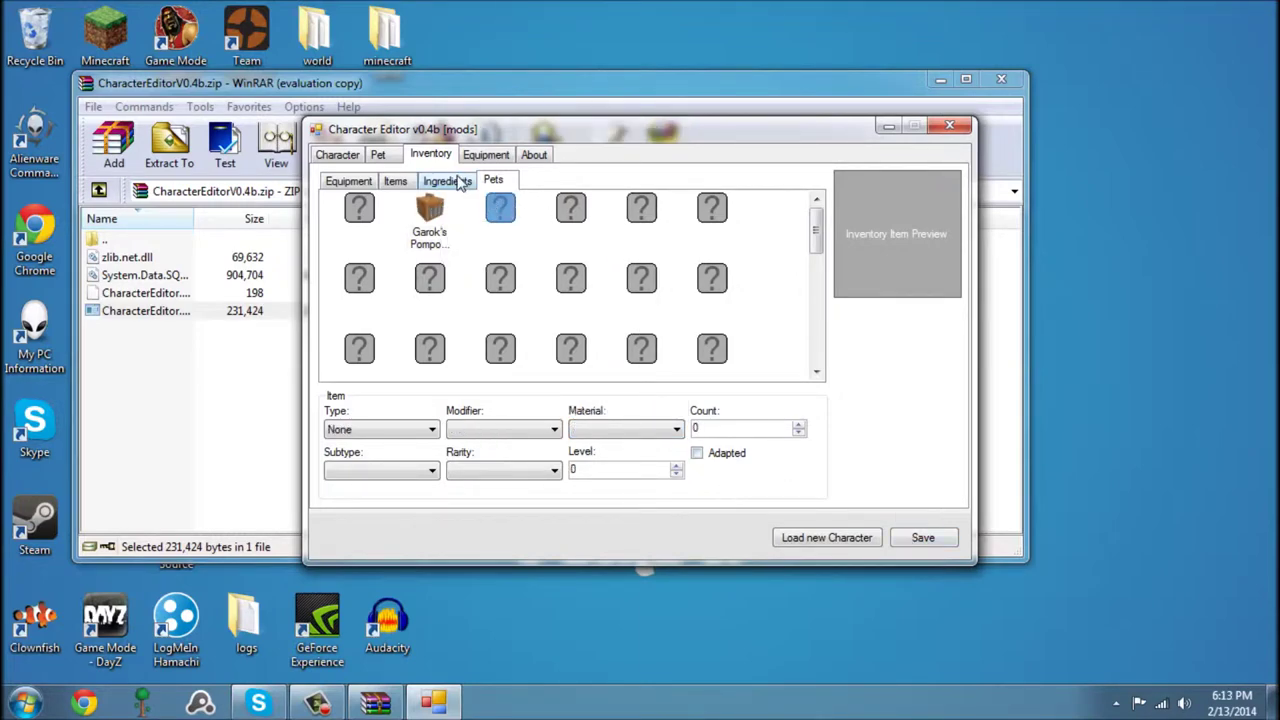
Review the character's worn equipment, pet information and inventory equipment
left_click(490, 160)
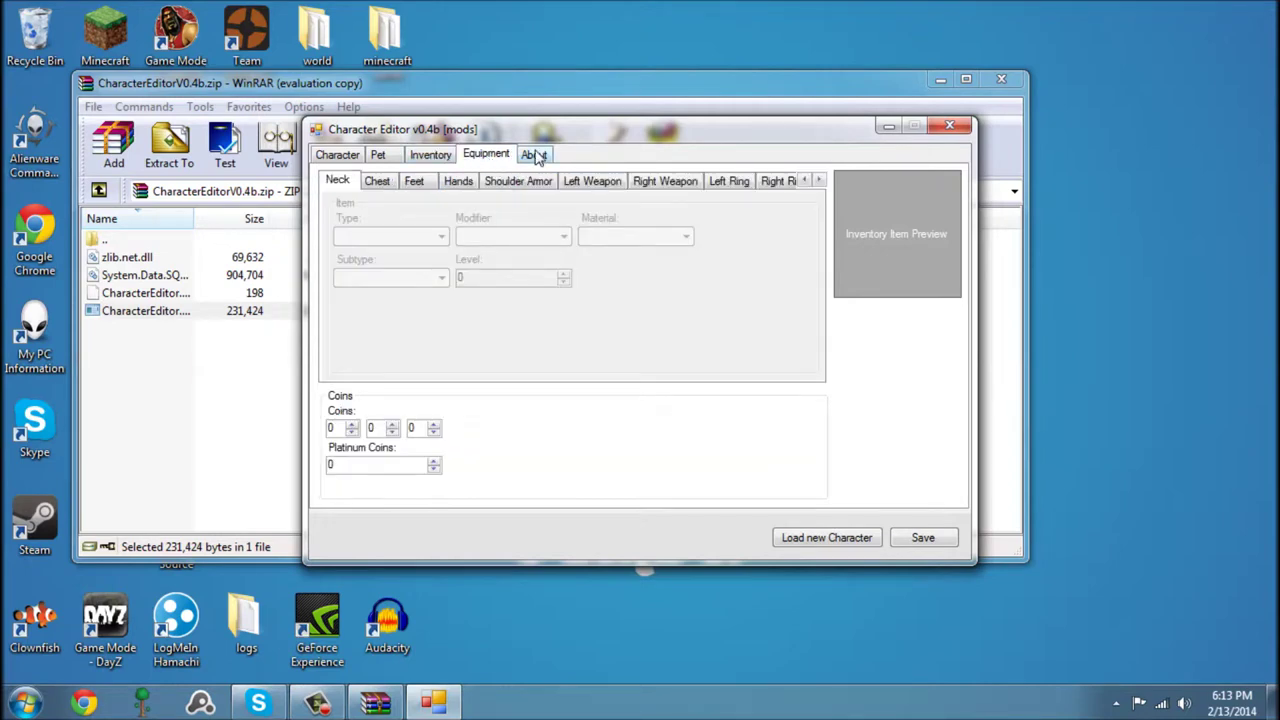
left_click(535, 155)
left_click(430, 155)
left_click(384, 158)
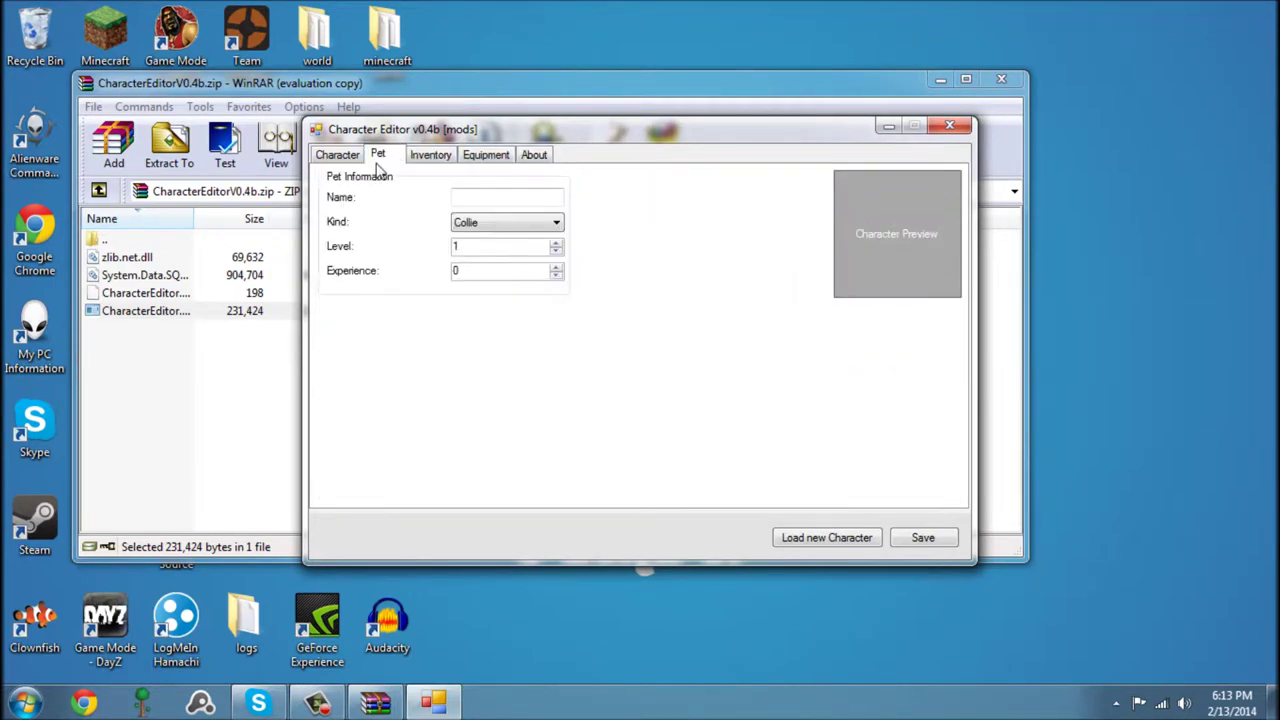
left_click(446, 157)
left_click(352, 182)
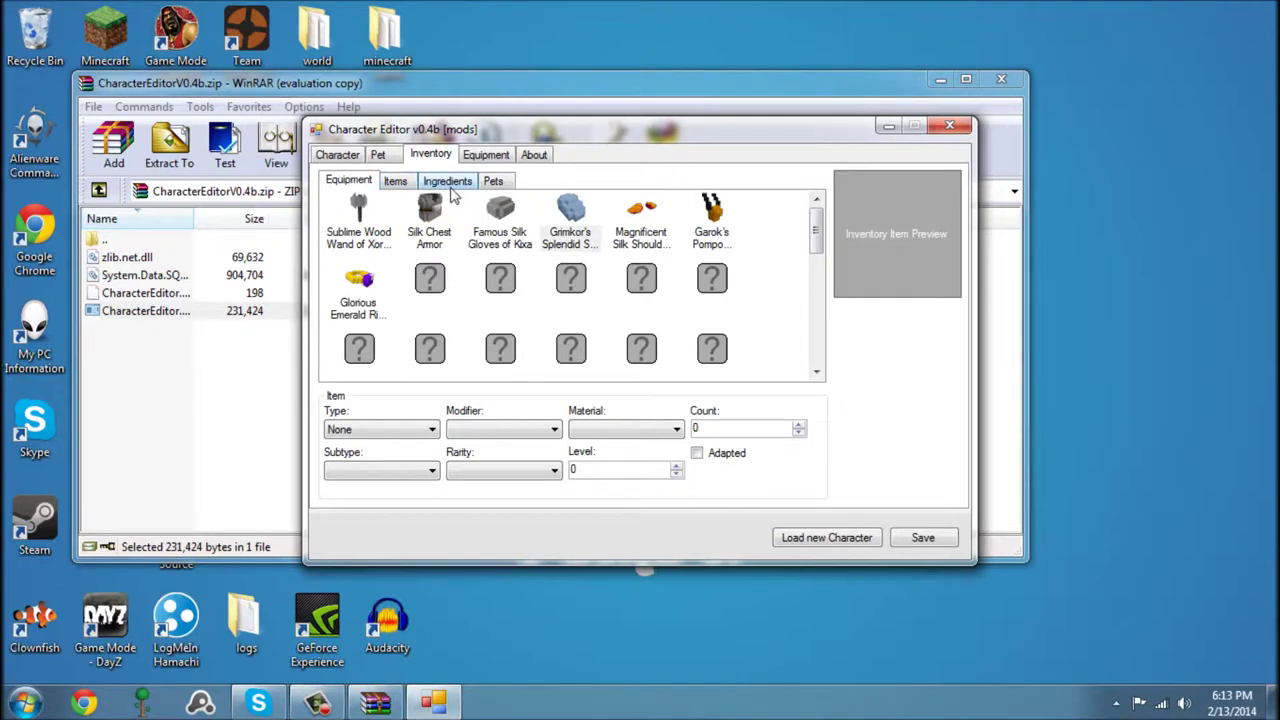
Turn the Life Potion item into a Cookie with count 100 and level 500, and save the character
left_click(404, 186)
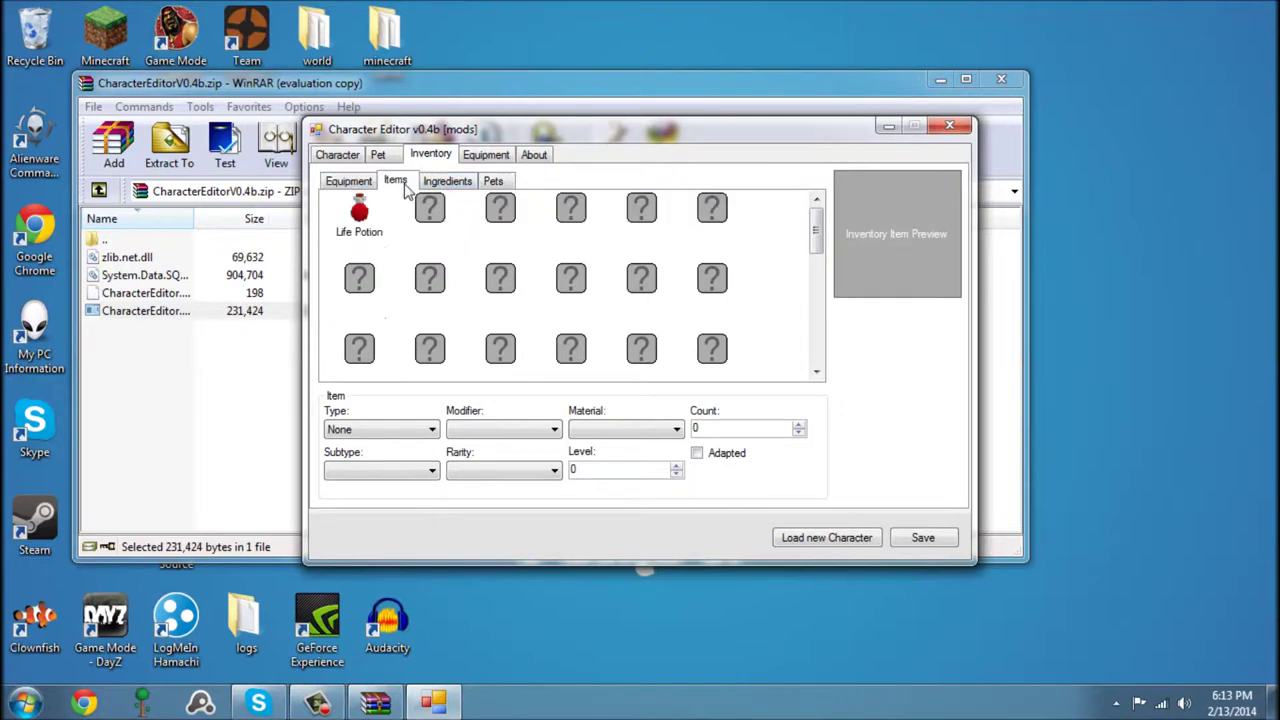
left_click(366, 218)
left_click(727, 429)
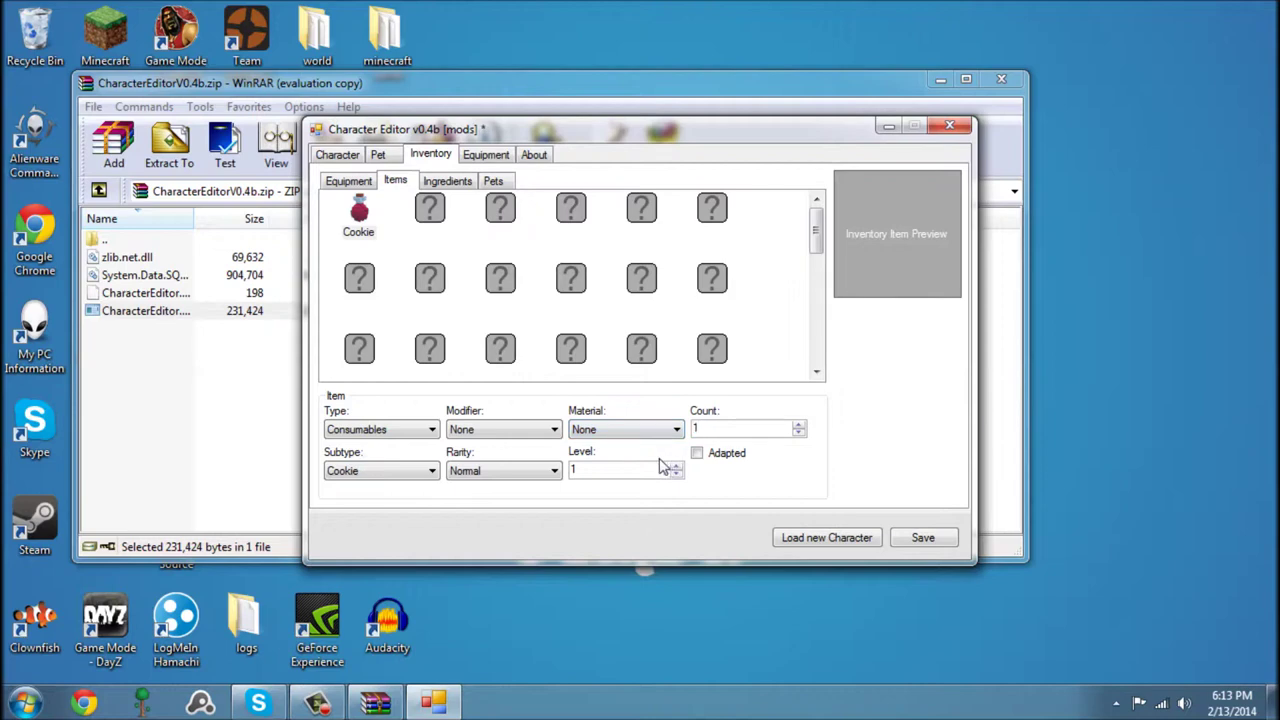
type("100")
key("Tab")
type("500")
left_click(923, 537)
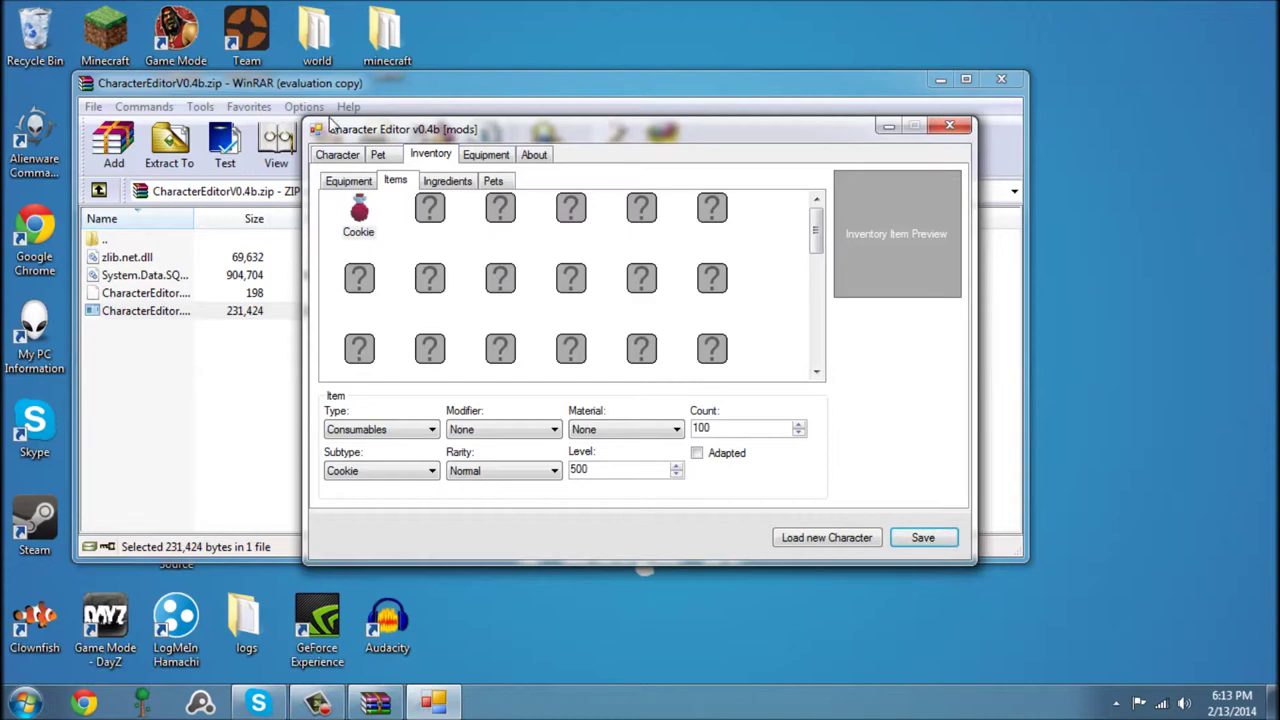
Close Character Editor and its archive, and launch Cube World
left_click(949, 125)
left_click(1001, 79)
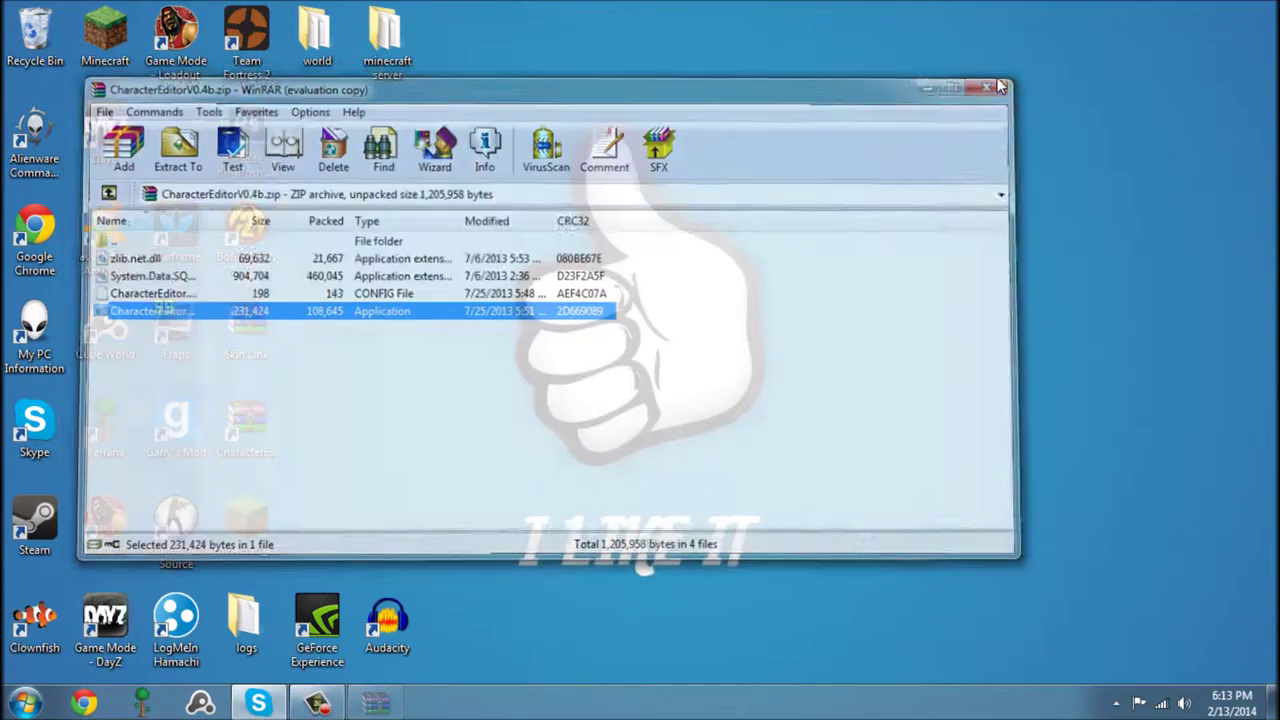
left_click(200, 703)
left_click(858, 524)
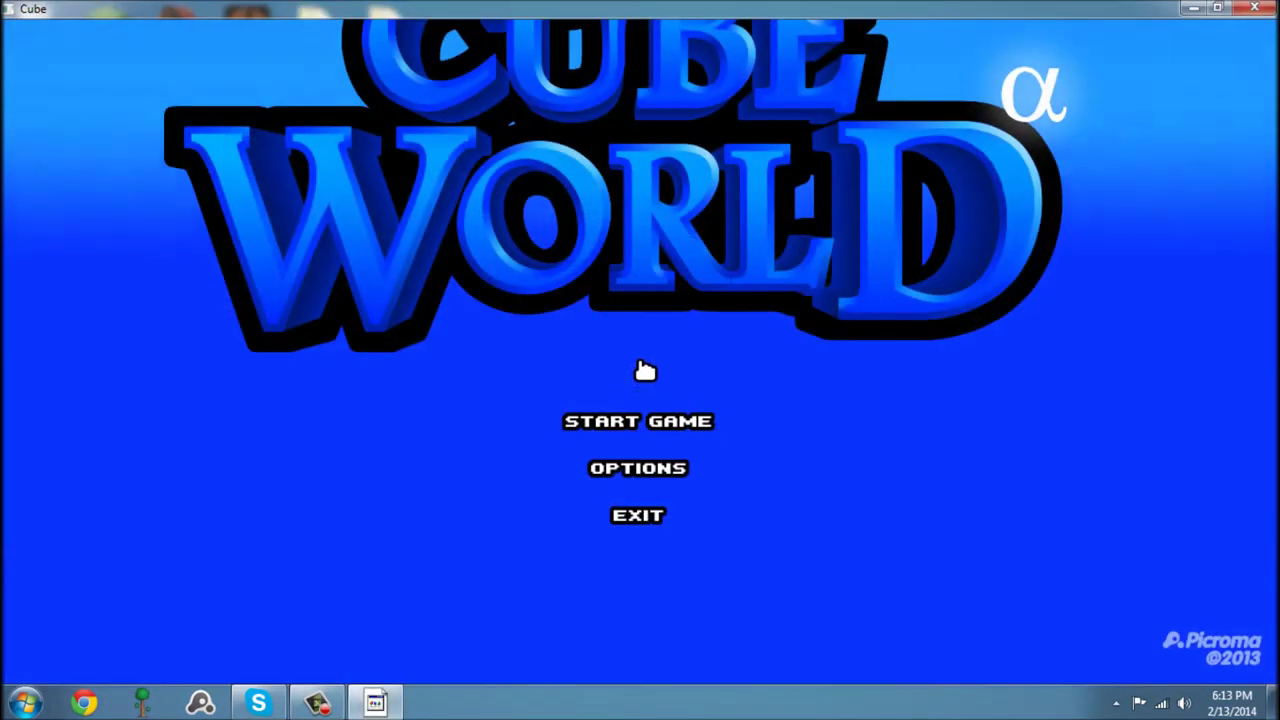
Start the game with the level 500 Lizardman mage Mods in the Exploration world
left_click(655, 420)
left_click(660, 528)
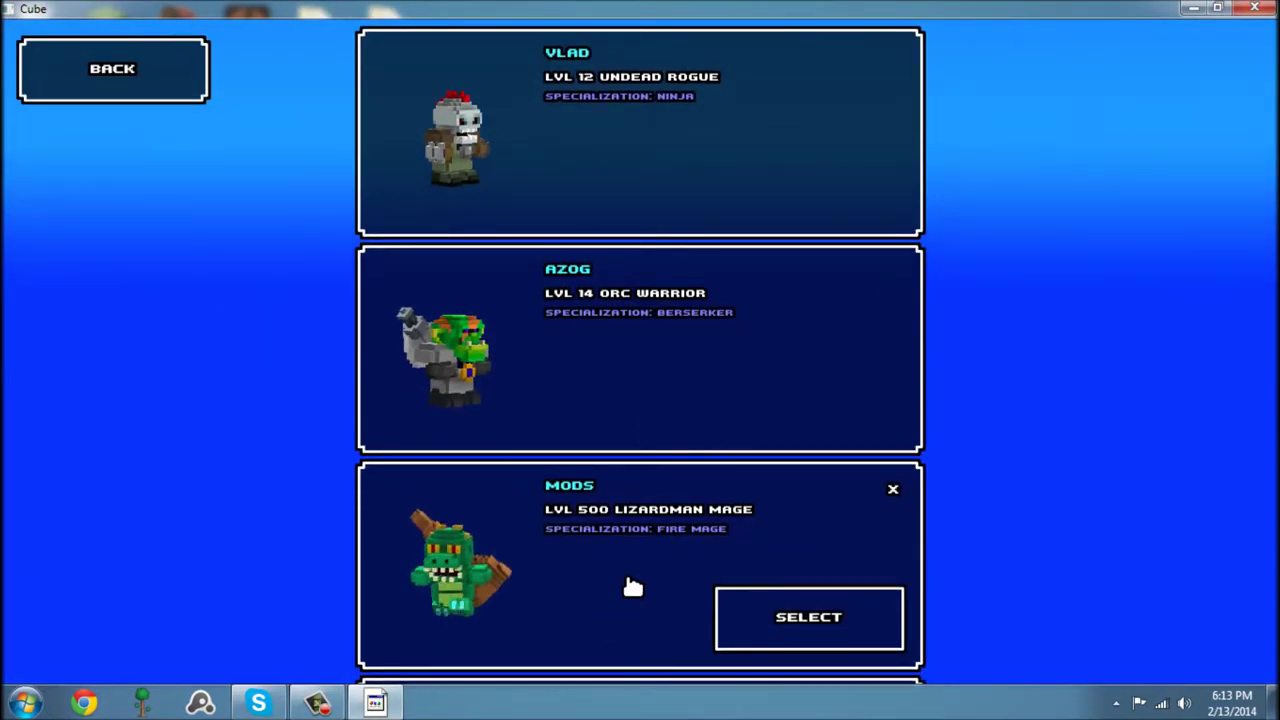
left_click(792, 620)
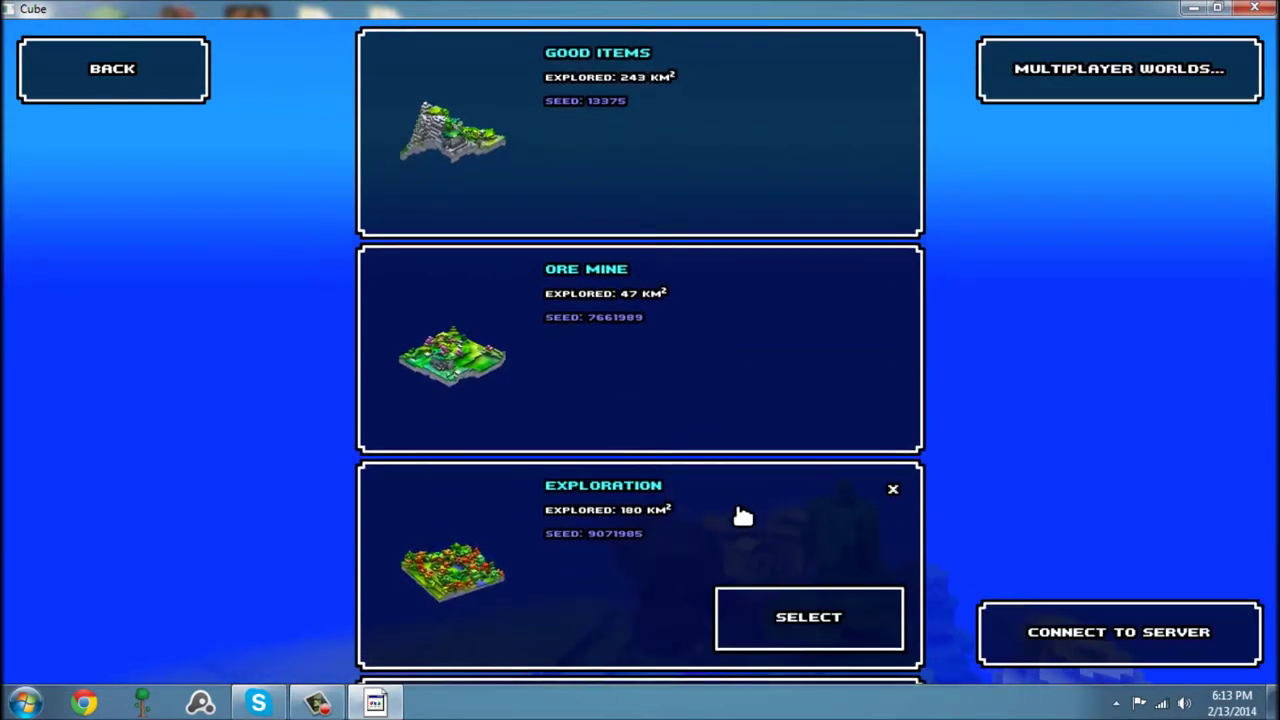
left_click(800, 617)
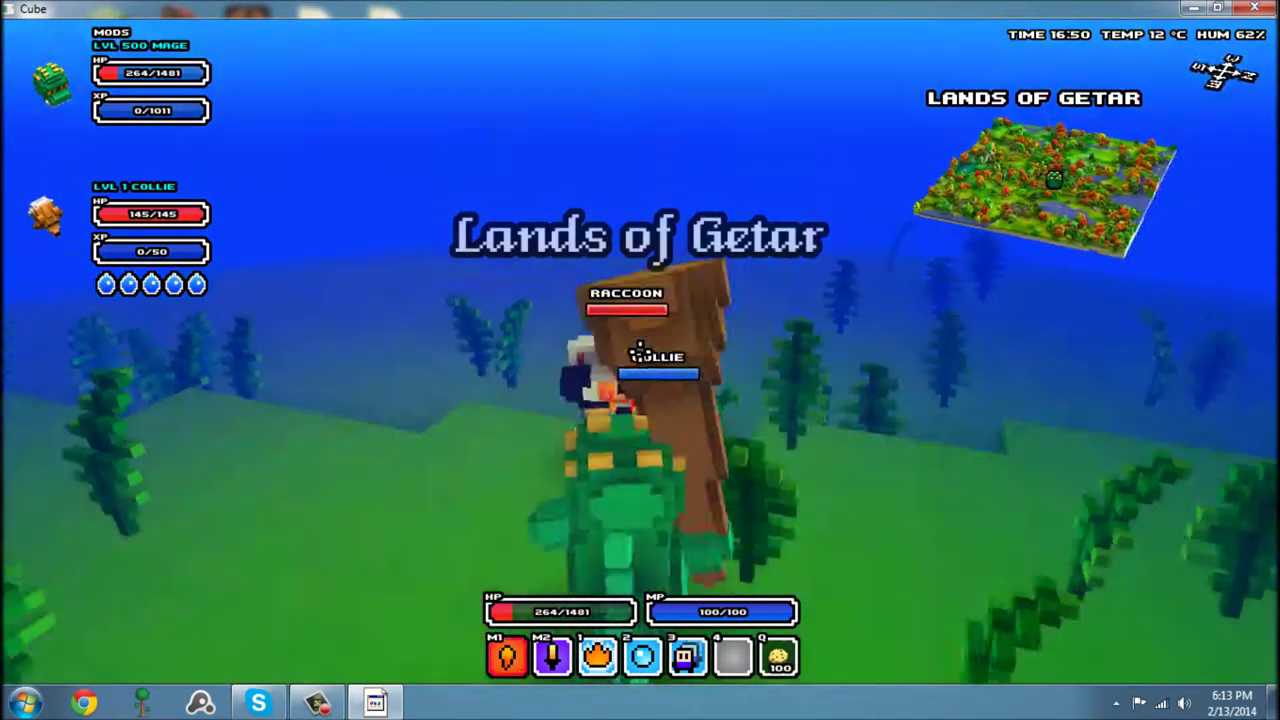
Attack the raccoon near the mage with fire spells
left_click(640, 350)
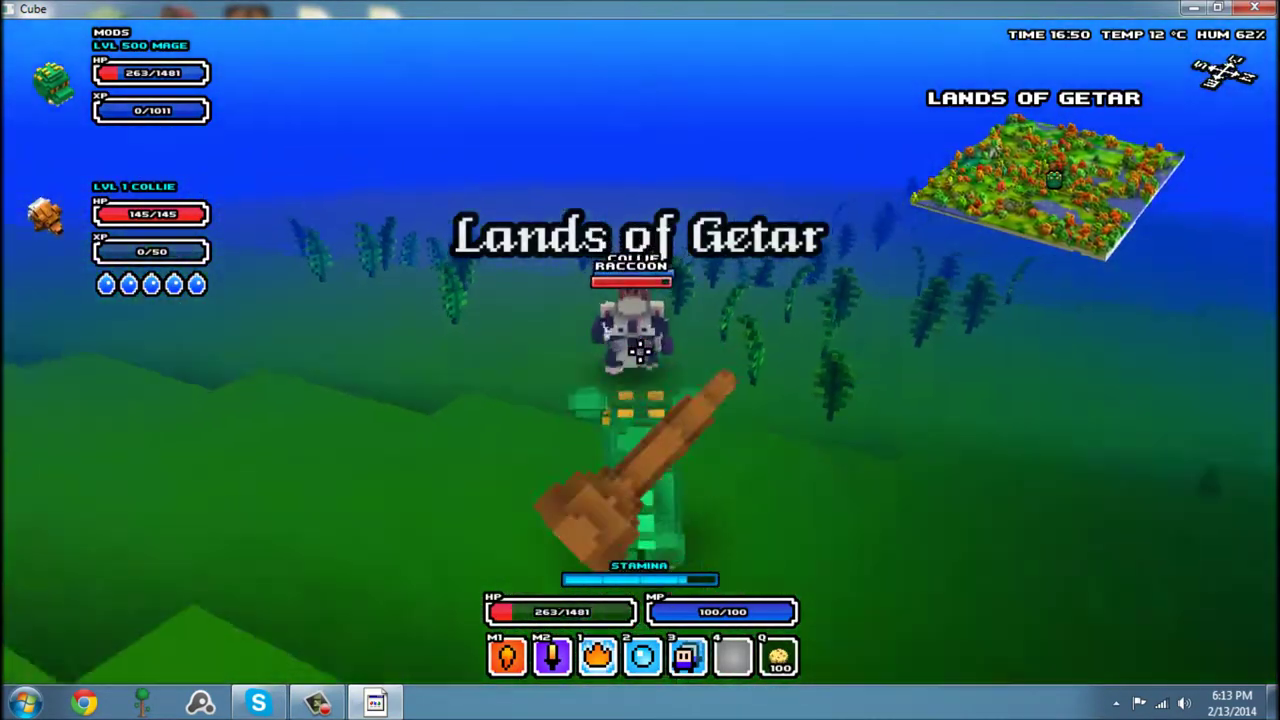
left_click(640, 350)
left_click(640, 350)
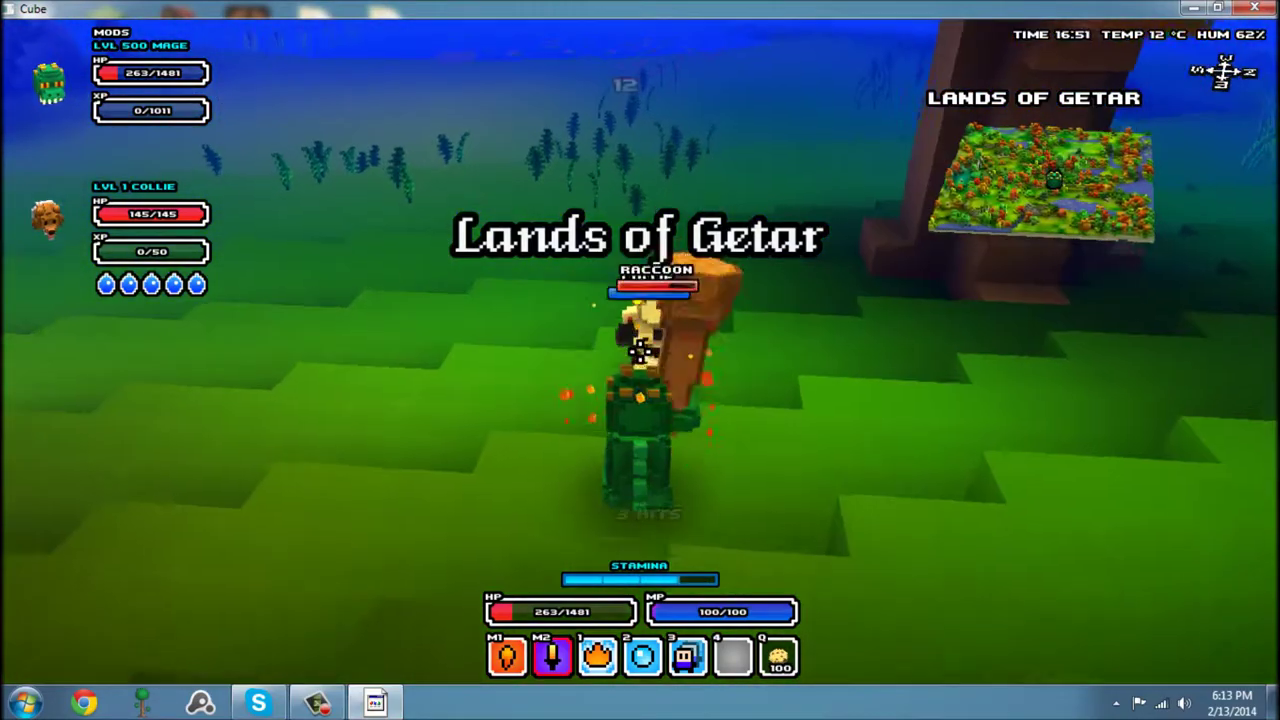
left_click(640, 350)
key("w")
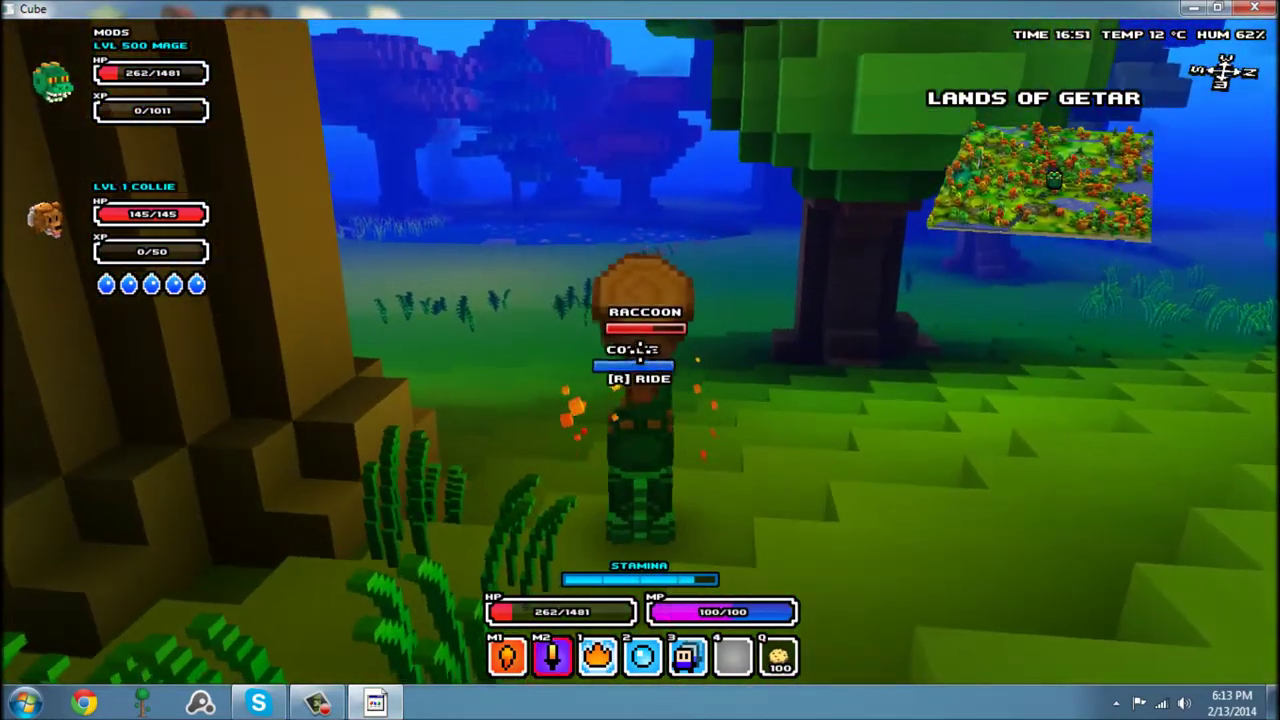
right_click(640, 348)
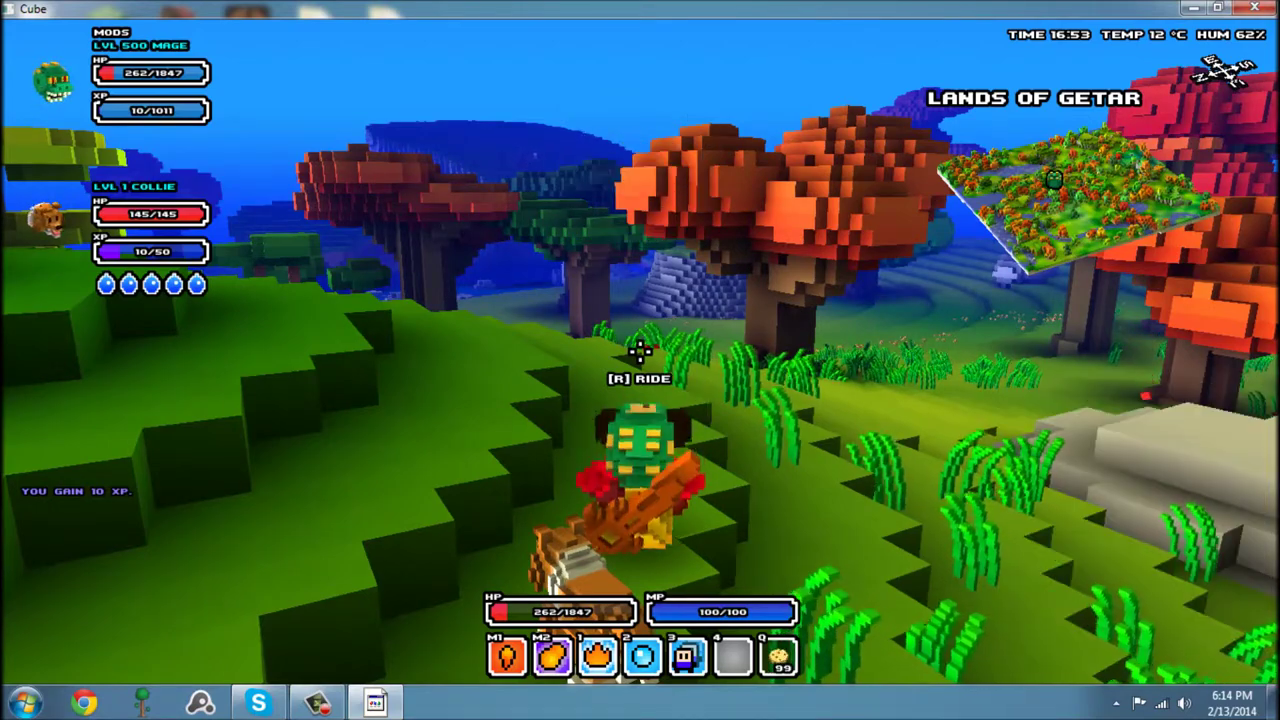
Walk the mage downhill through the forest toward the river, using the cookie from the quick slot on the way
key("w")
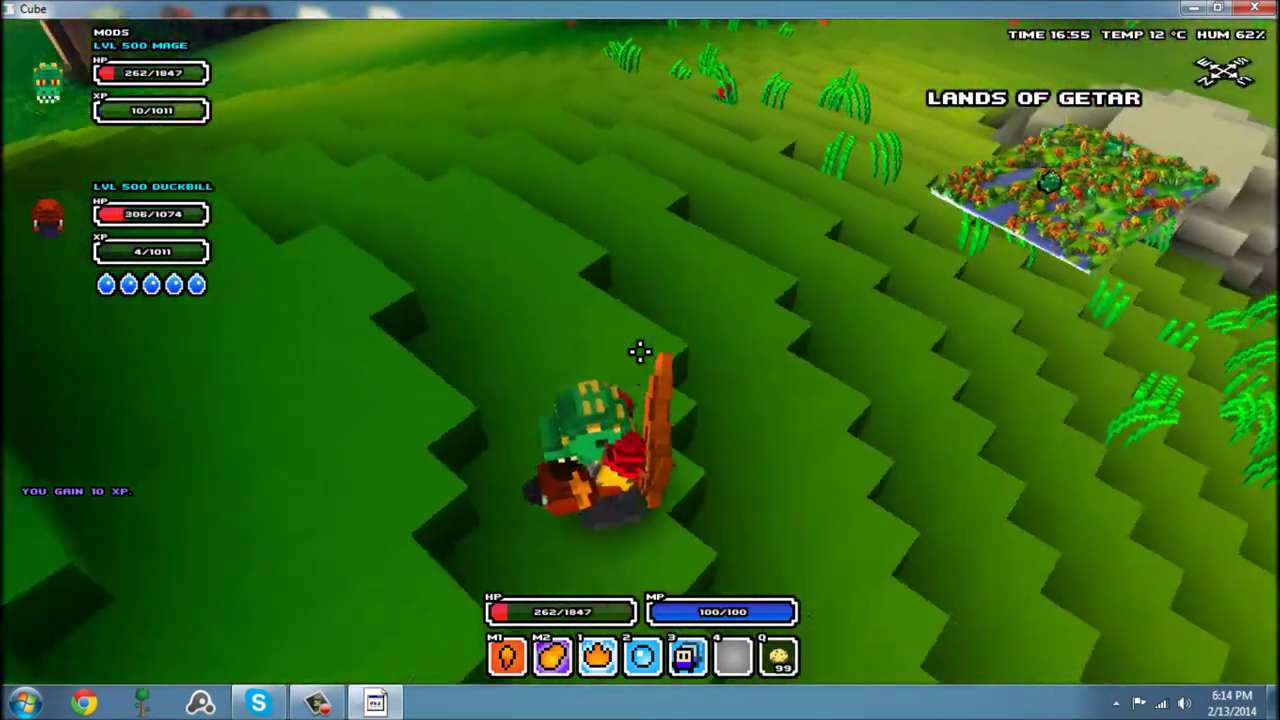
key("q")
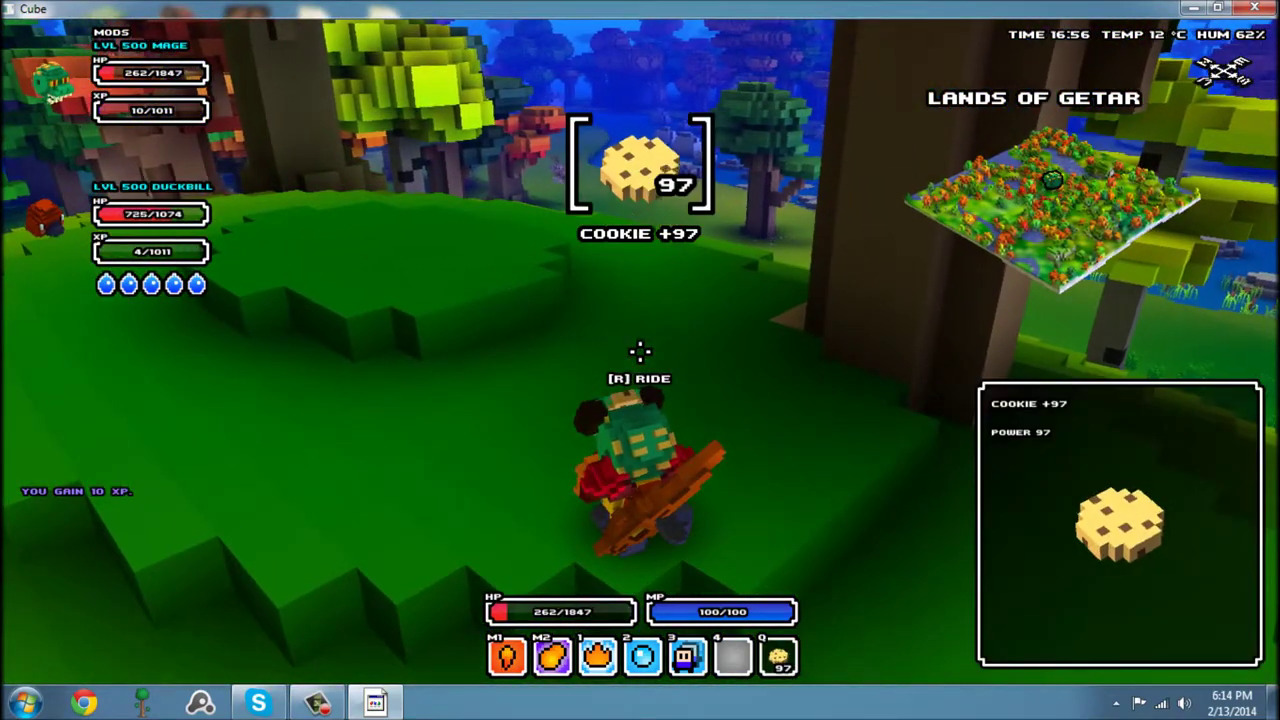
key("w")
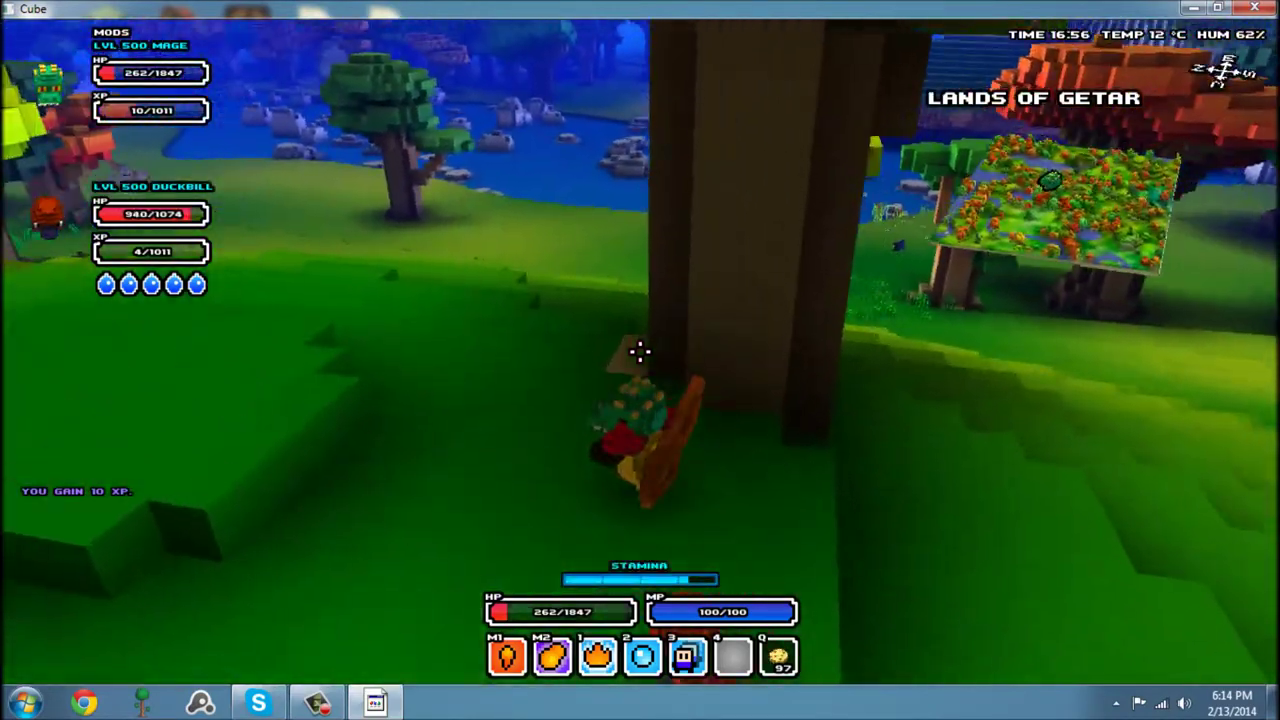
key("w")
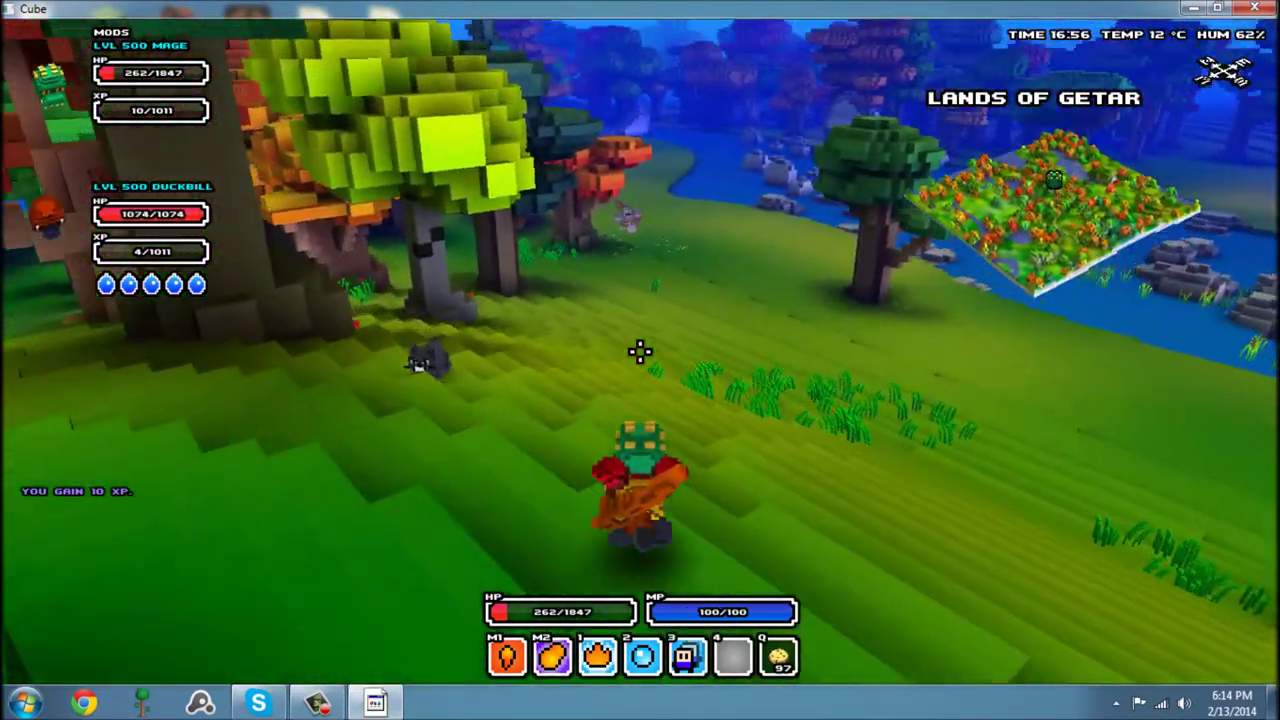
key("w")
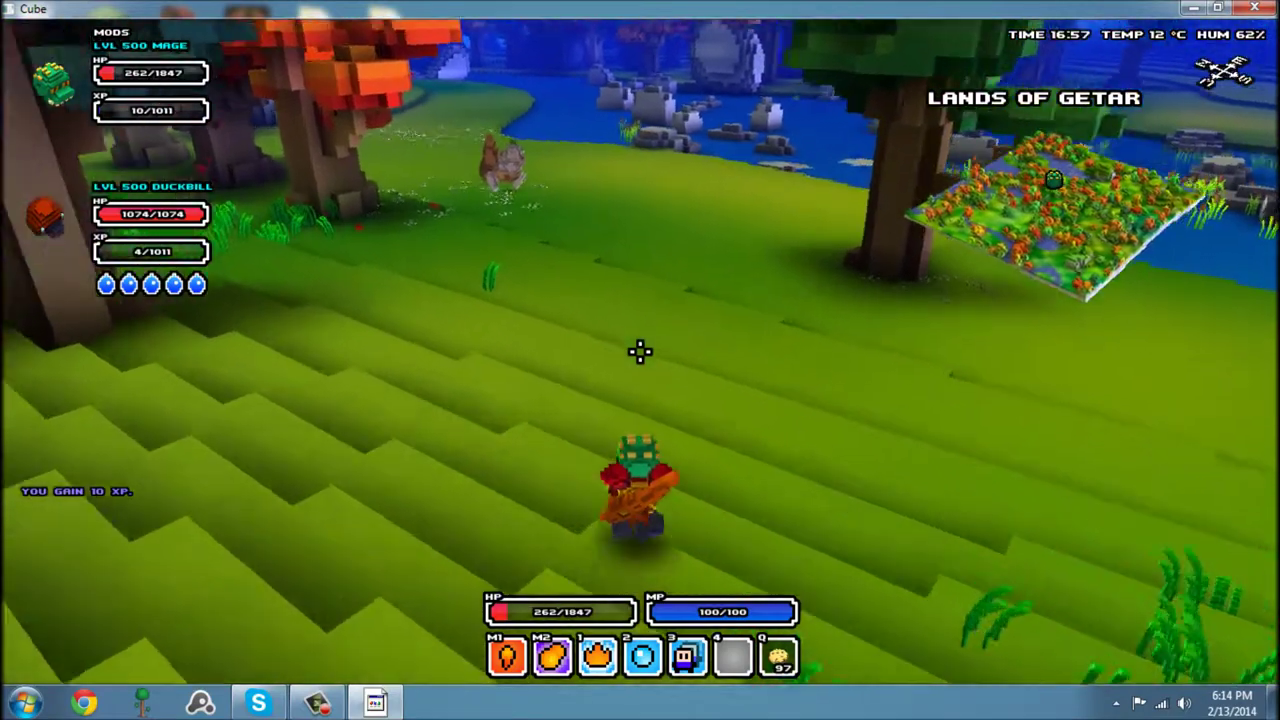
Check the Mana Shield description in the mage's skill overview
key("k")
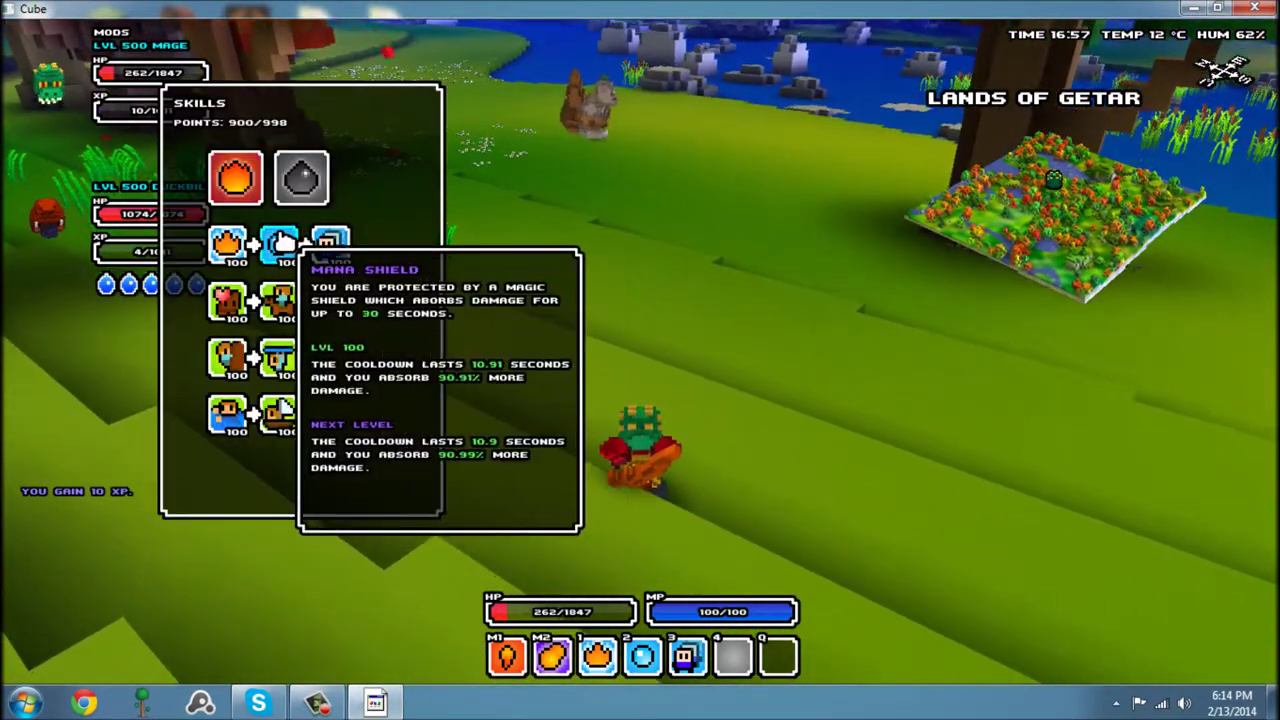
key("k")
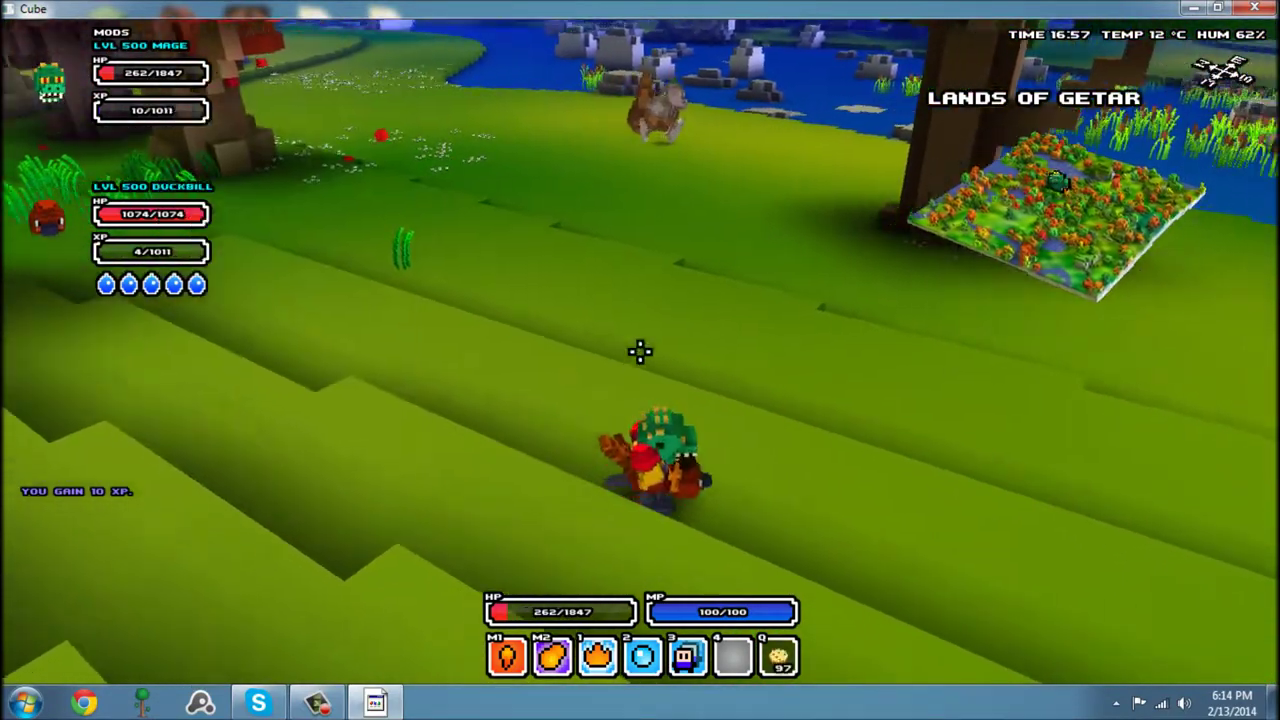
Approach and defeat the ogre near the river using Fire Explosion, the mage's other two skills and the secondary attack
key("w")
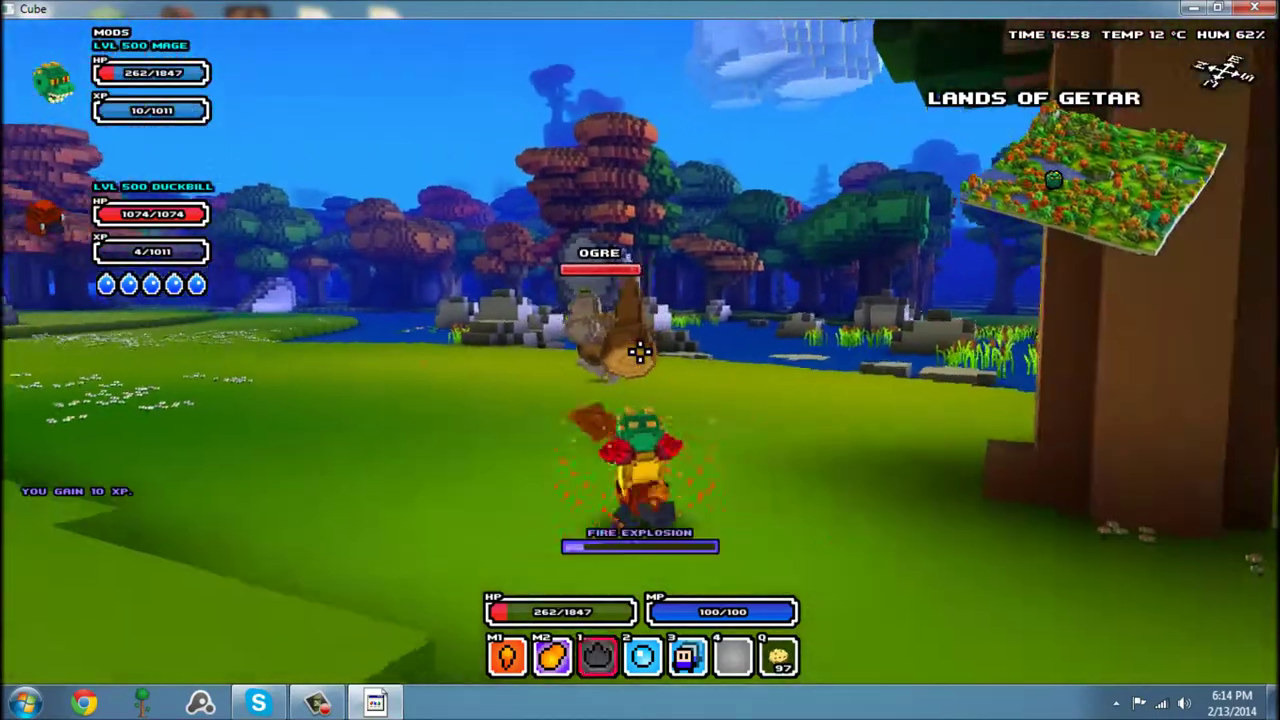
key("1")
key("2")
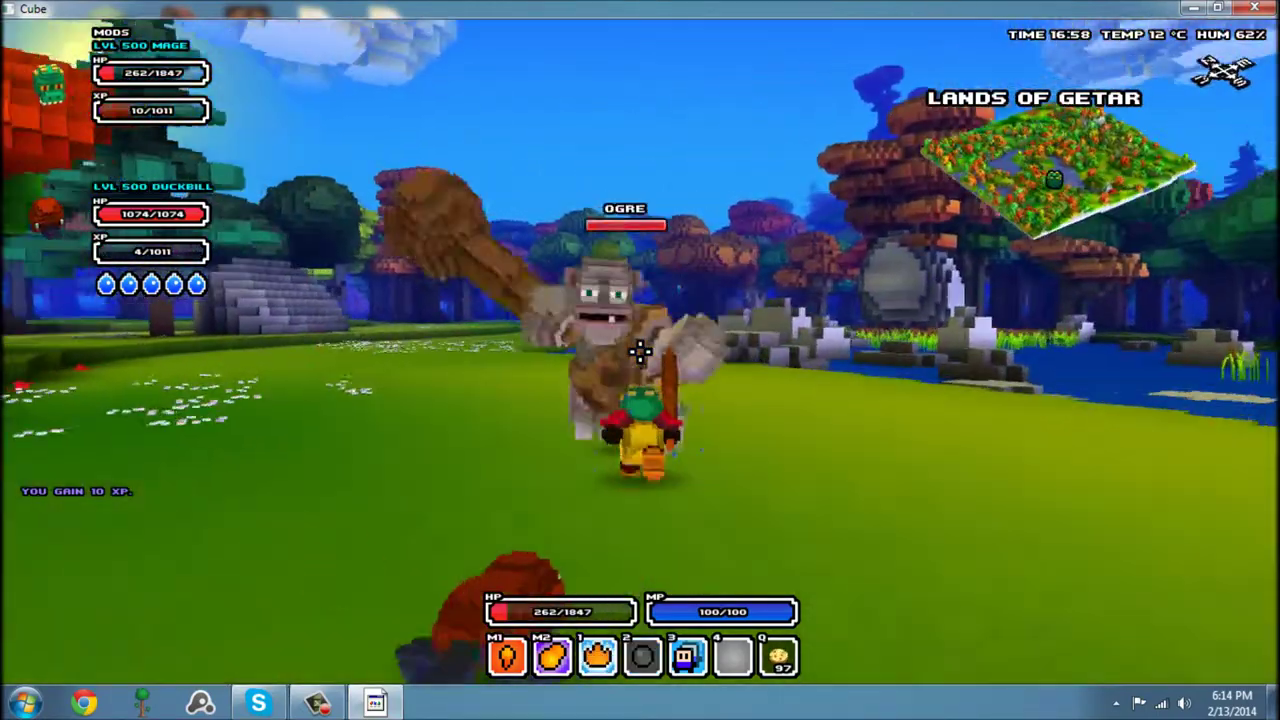
key("3")
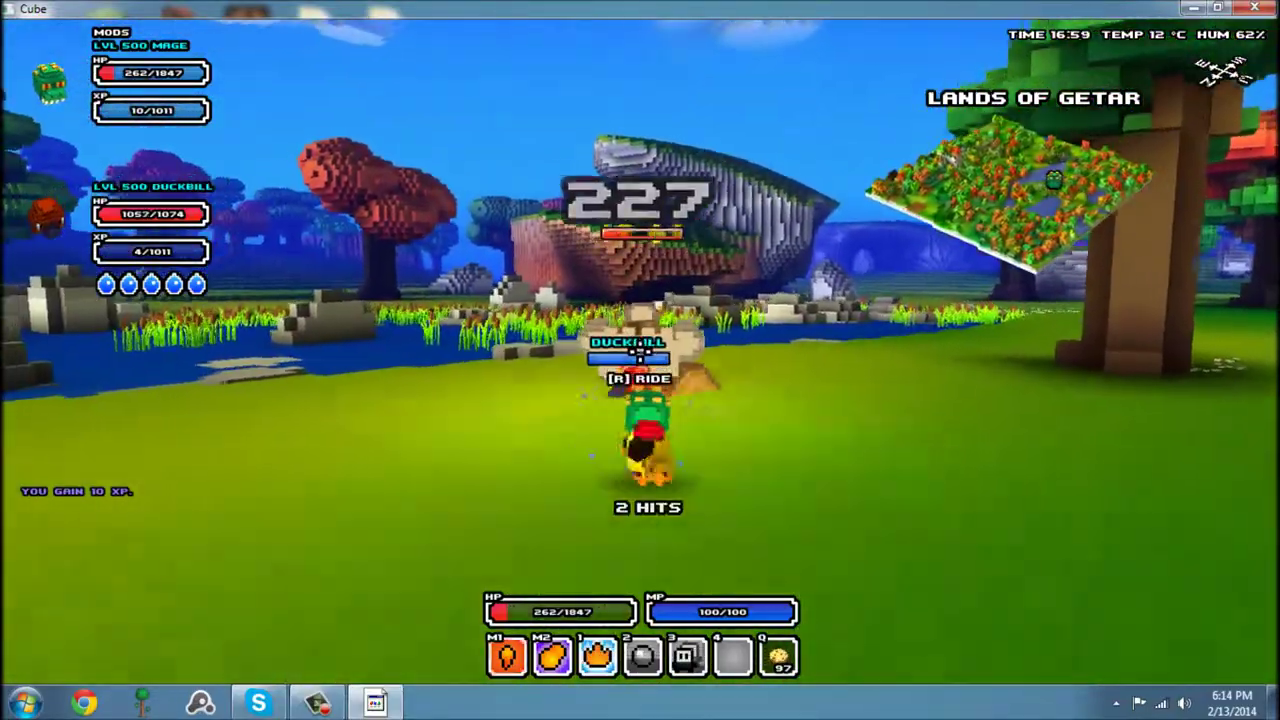
right_click(640, 345)
key("w")
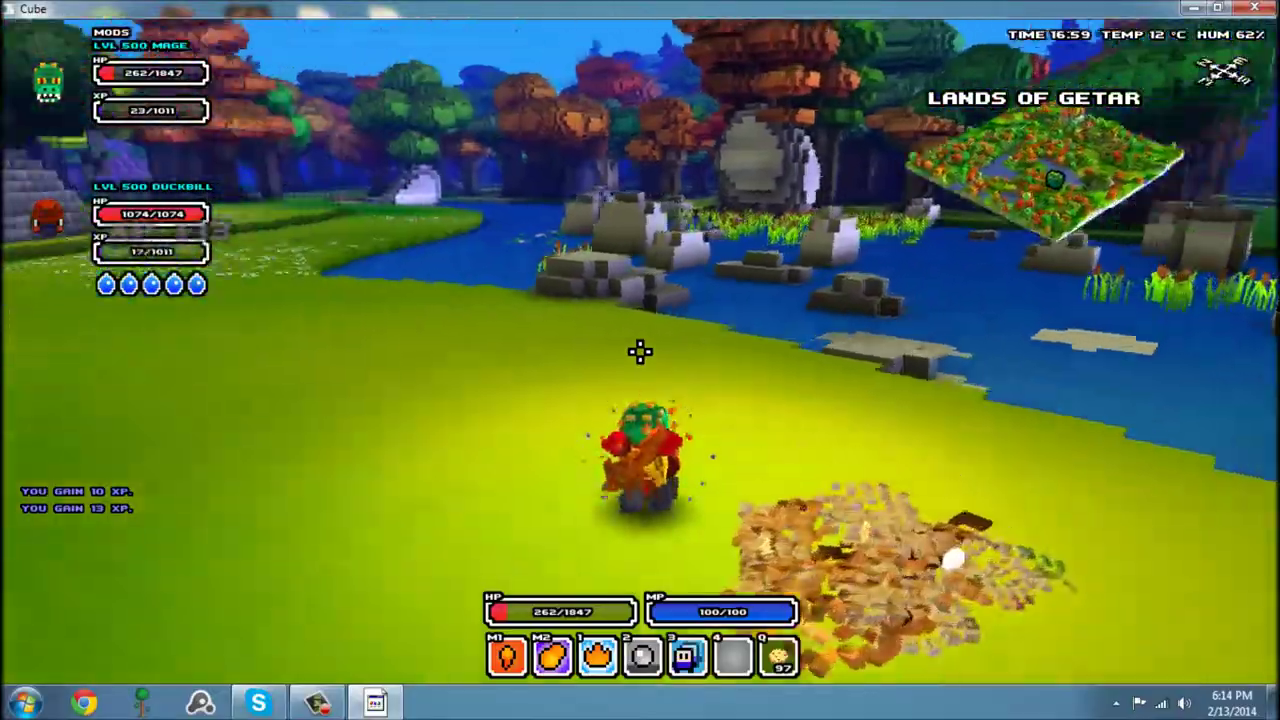